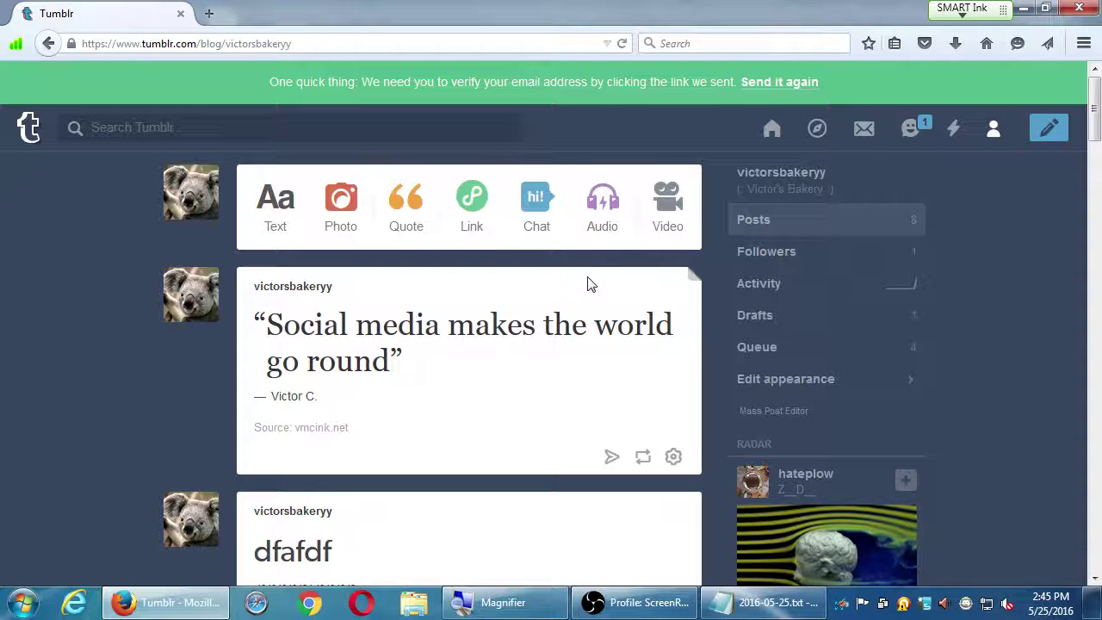
Search Tumblr for 'san diego bakery'
click(153, 129)
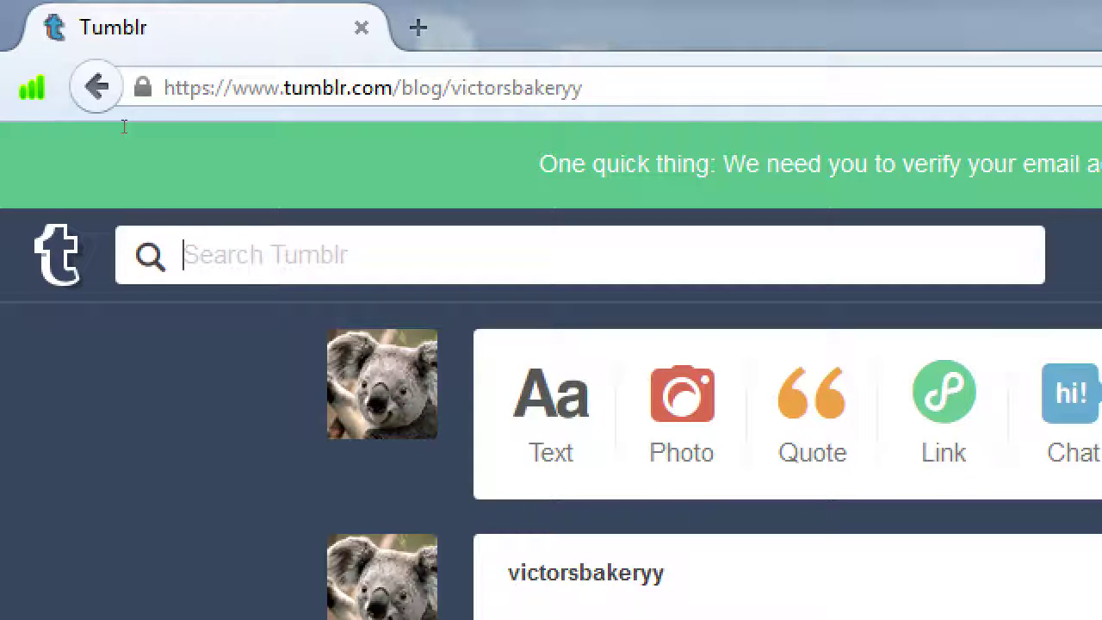
text(san diego b)
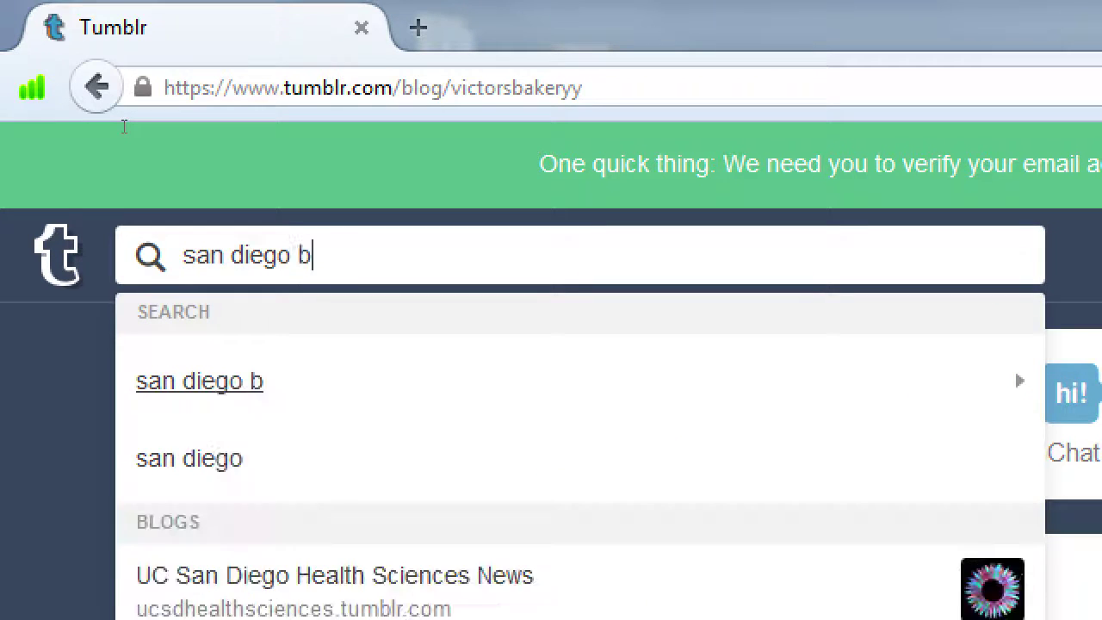
text(akery)
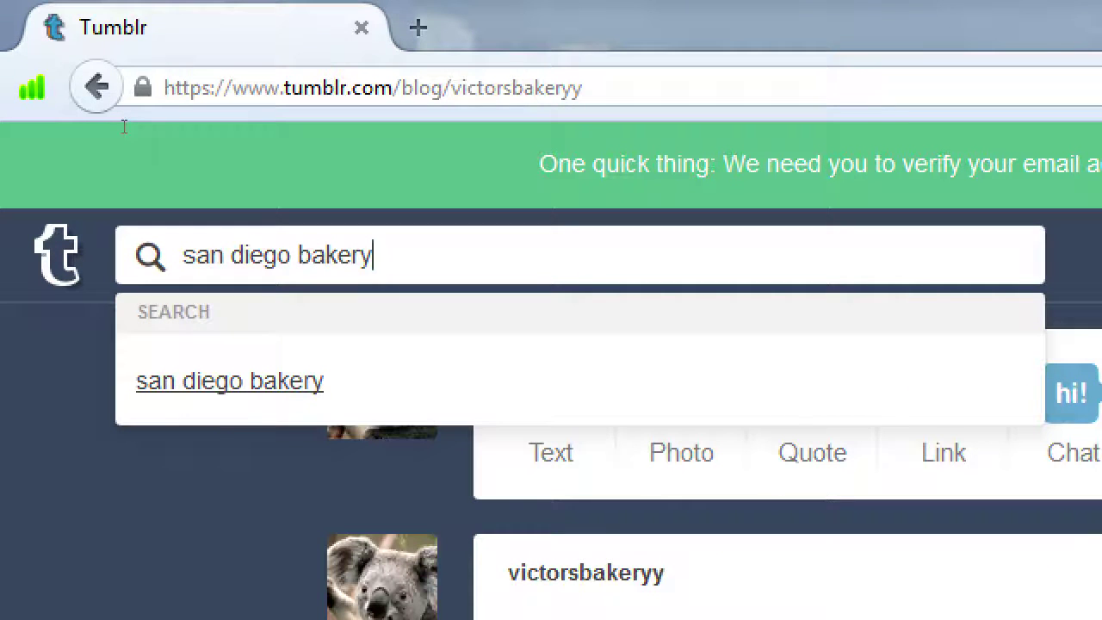
key(BackSpace)
key(BackSpace)
key(BackSpace)
key(BackSpace)
key(BackSpace)
key(BackSpace)
key(BackSpace)
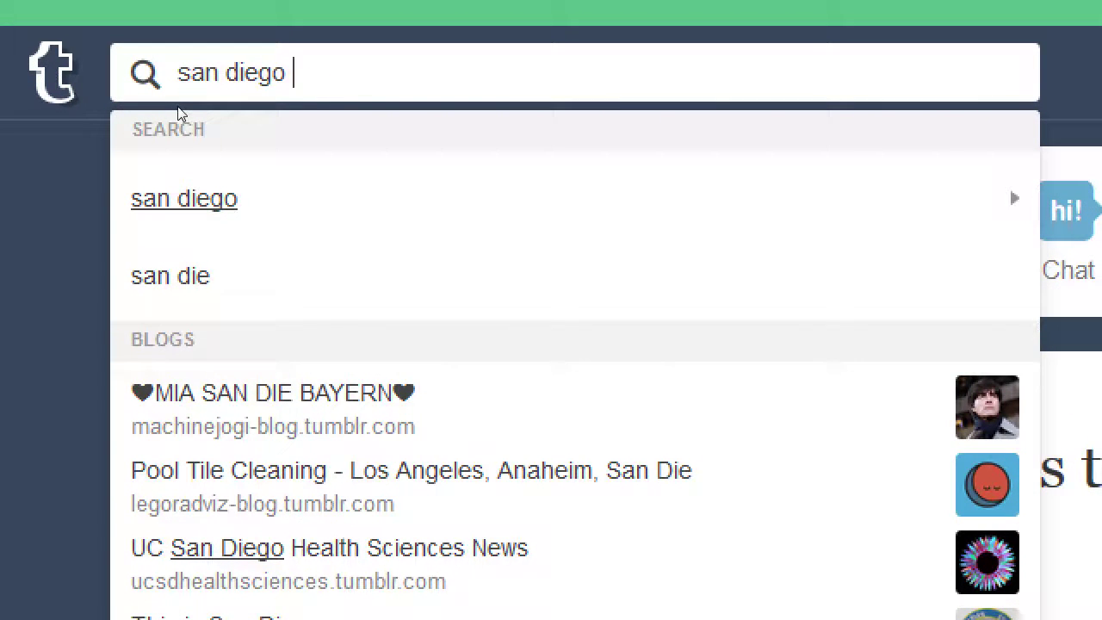
text(bakery)
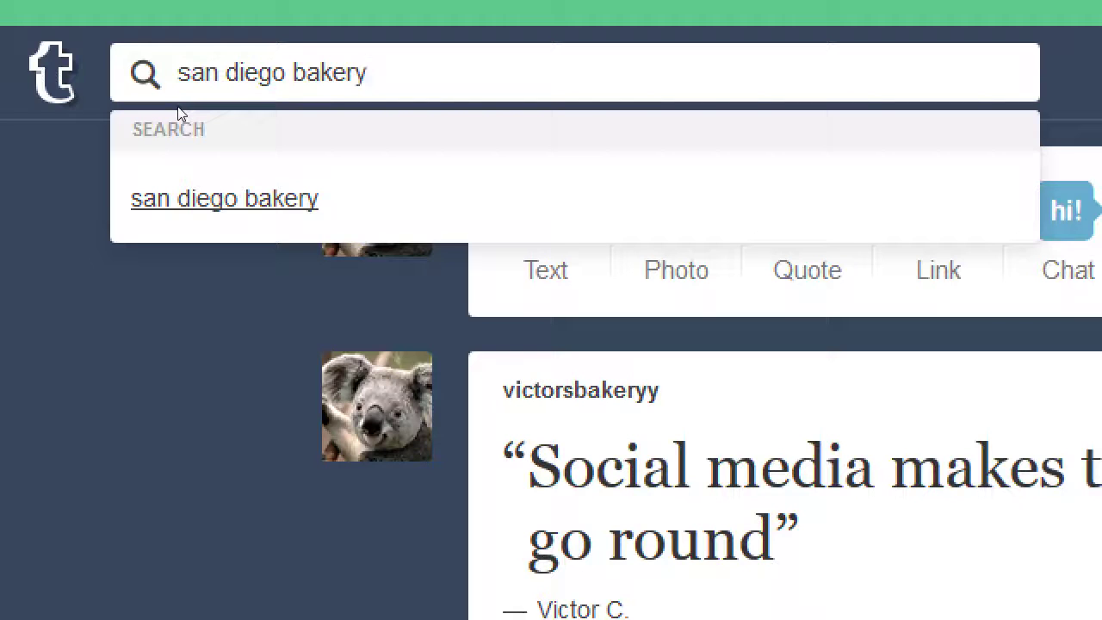
key(Return)
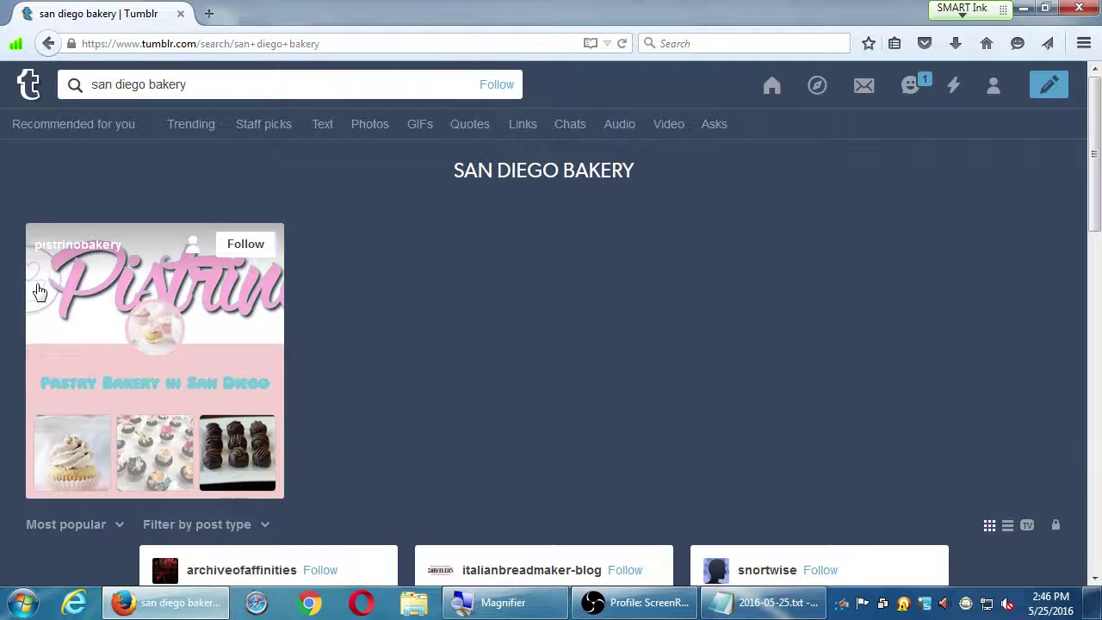
Open the pistrinobakery blog from the bakery results and scroll through its posts
click(53, 263)
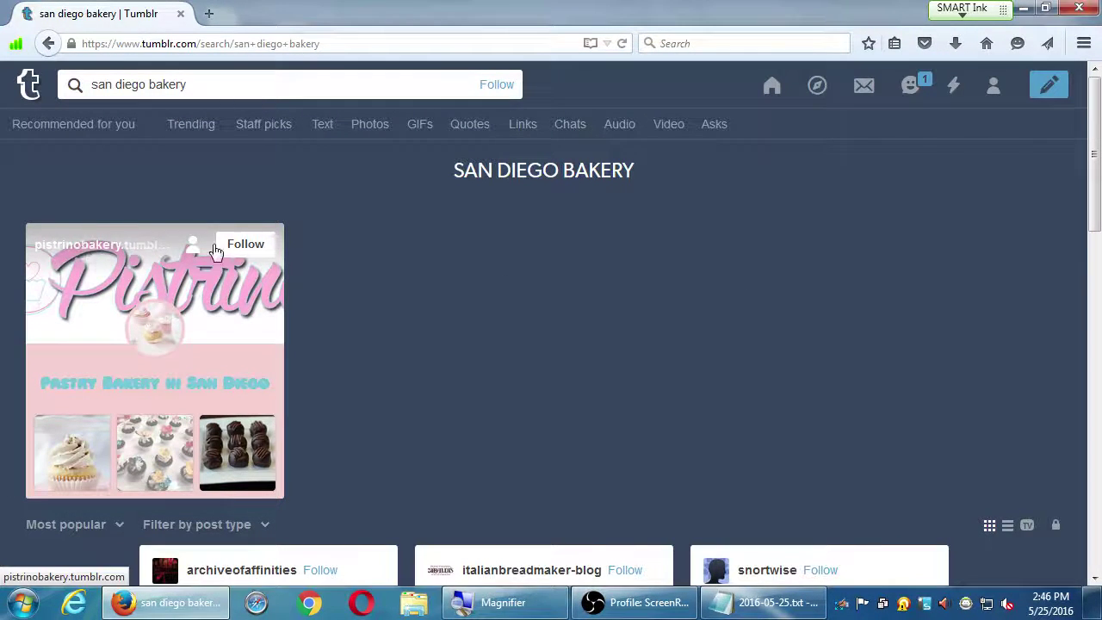
scroll(394, 315, down, 3)
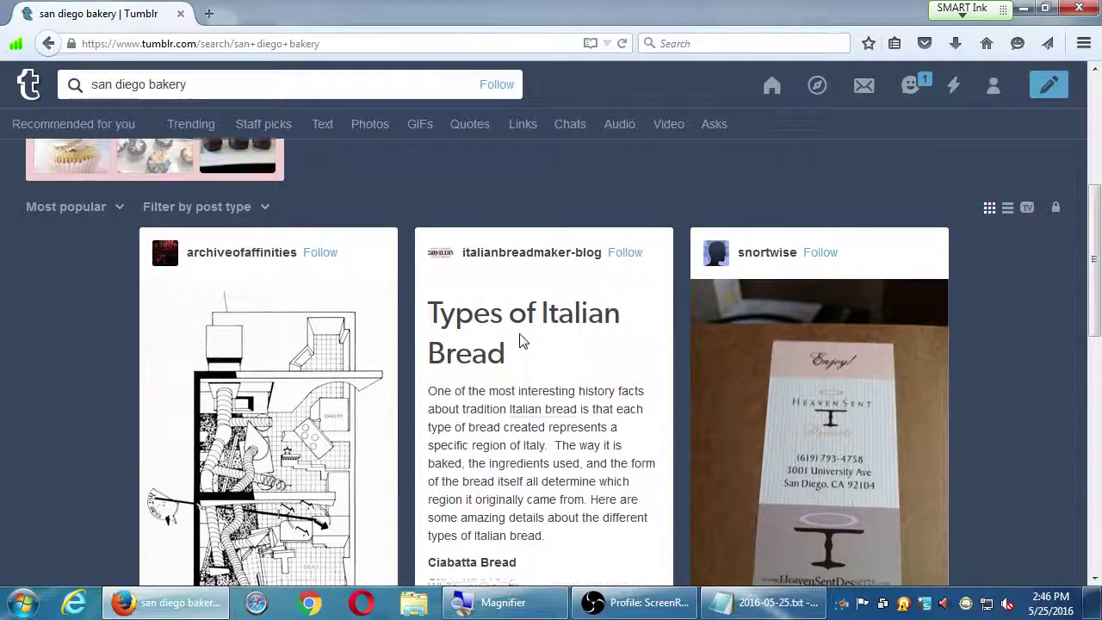
scroll(614, 378, down, 1)
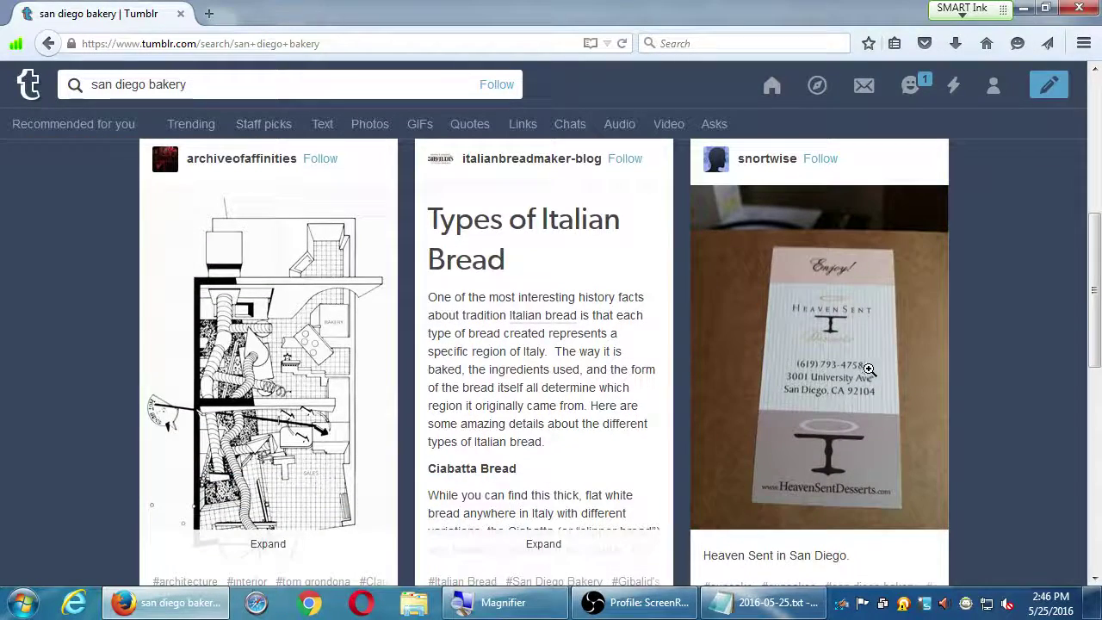
scroll(870, 376, down, 2)
scroll(869, 376, down, 5)
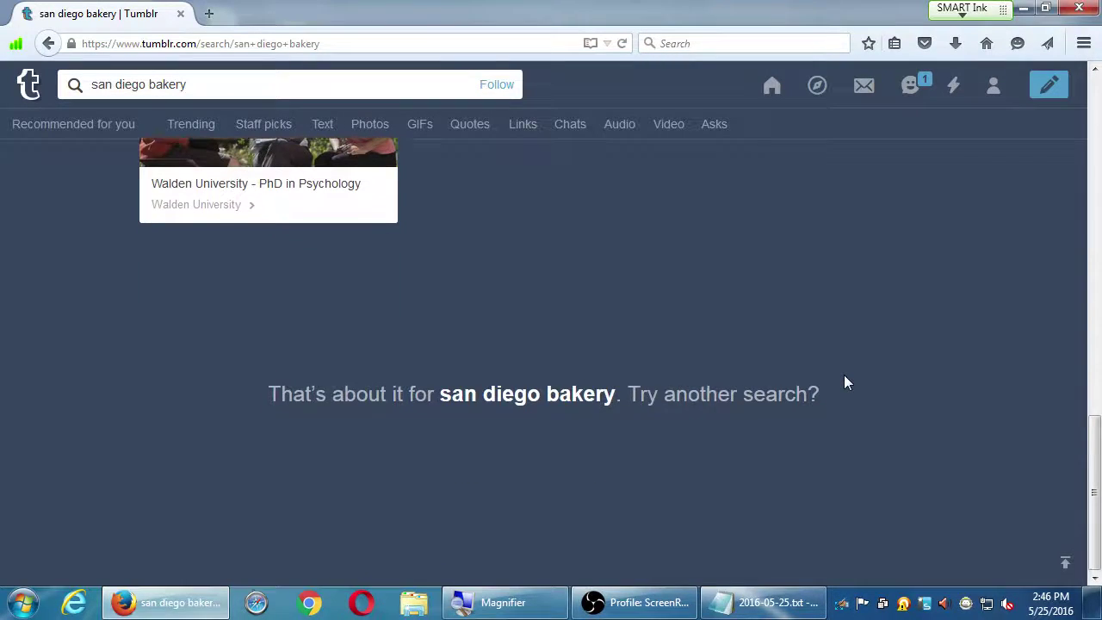
scroll(844, 374, up, 5)
scroll(846, 382, up, 4)
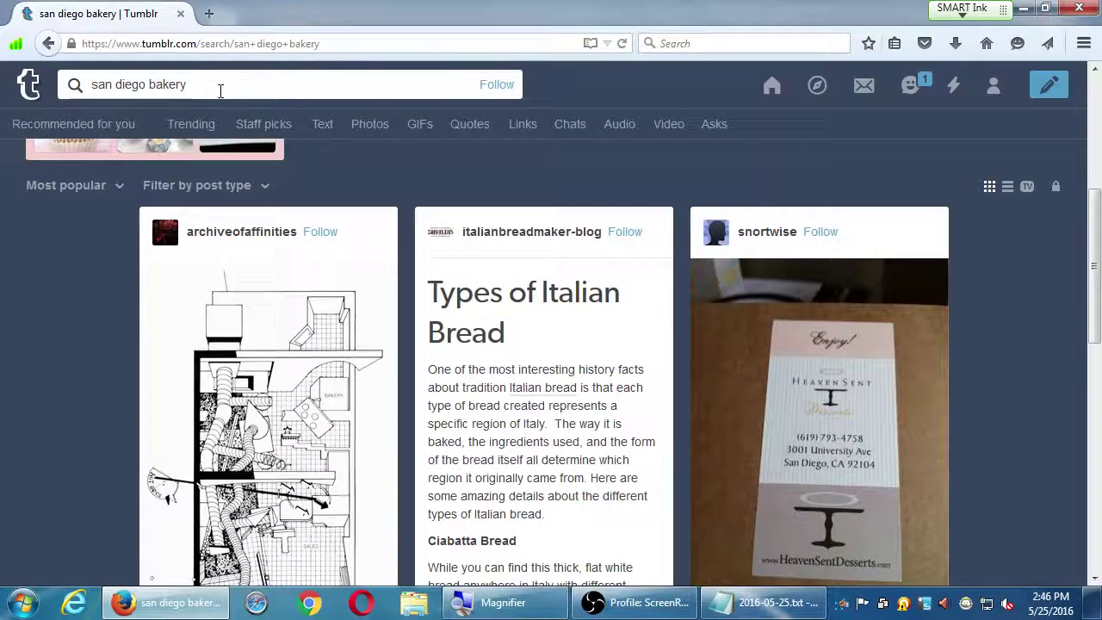
Change the search to 'san diego restaurants' and skim the new results
double_click(178, 86)
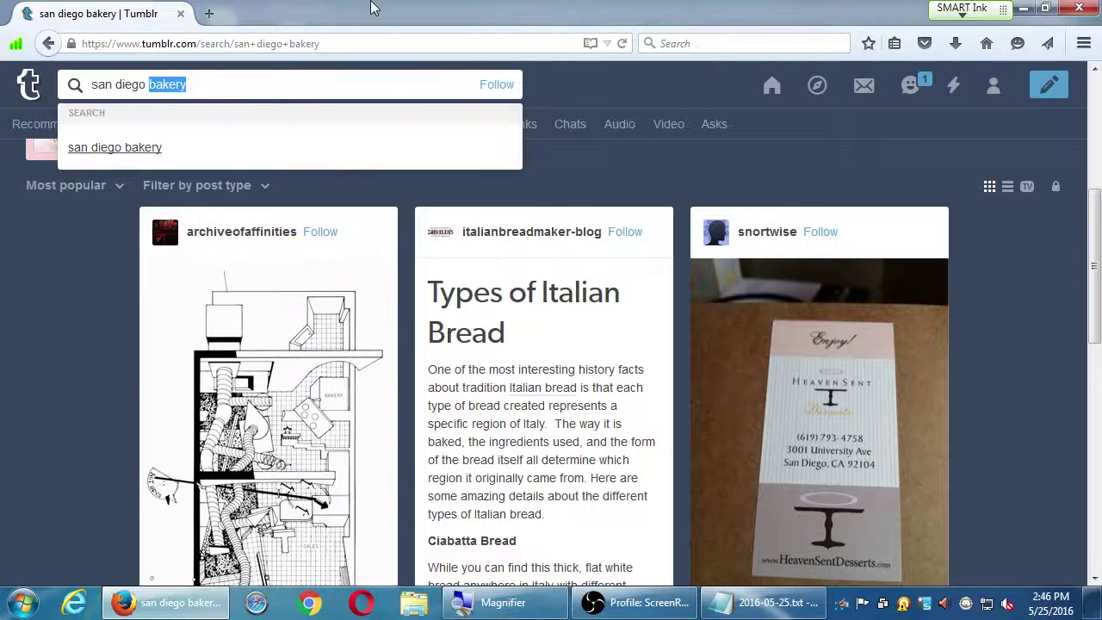
text(restauran)
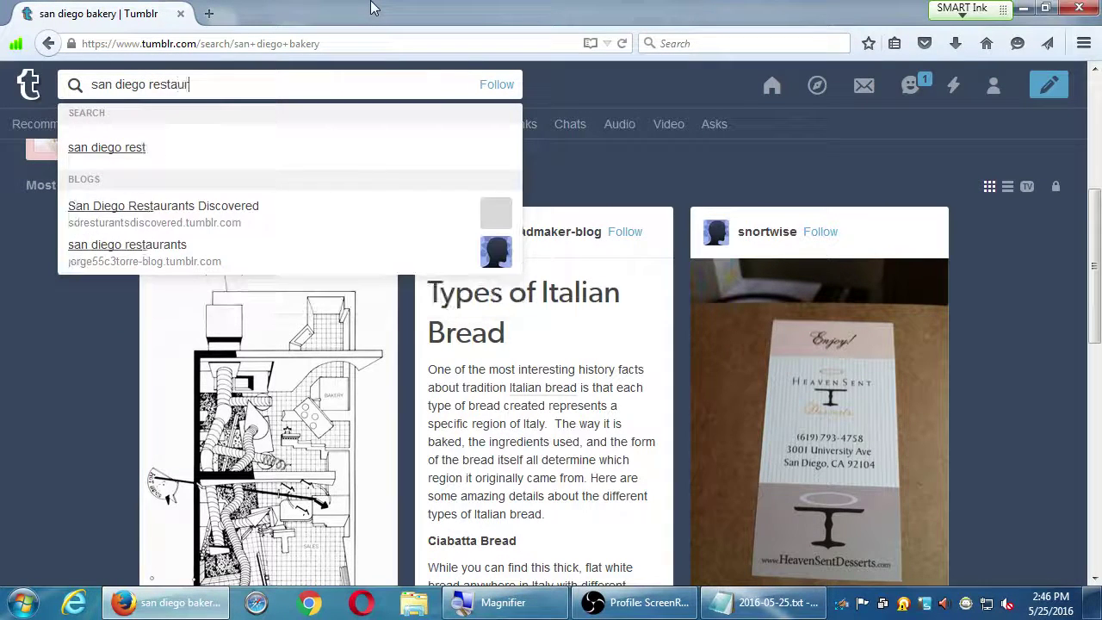
text(ts)
key(Return)
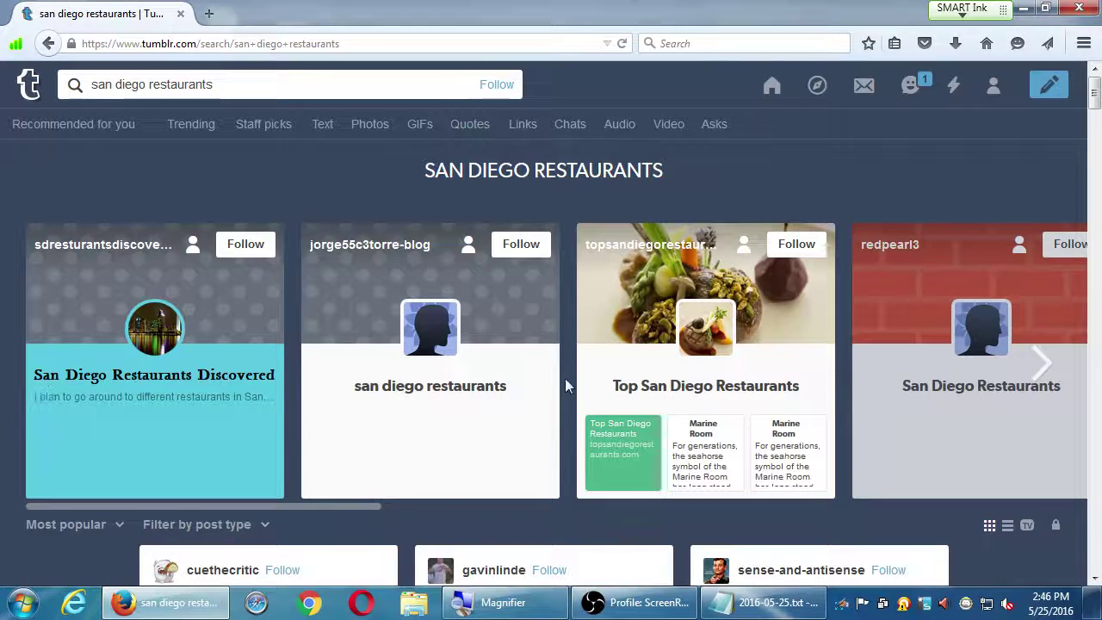
scroll(153, 302, down, 4)
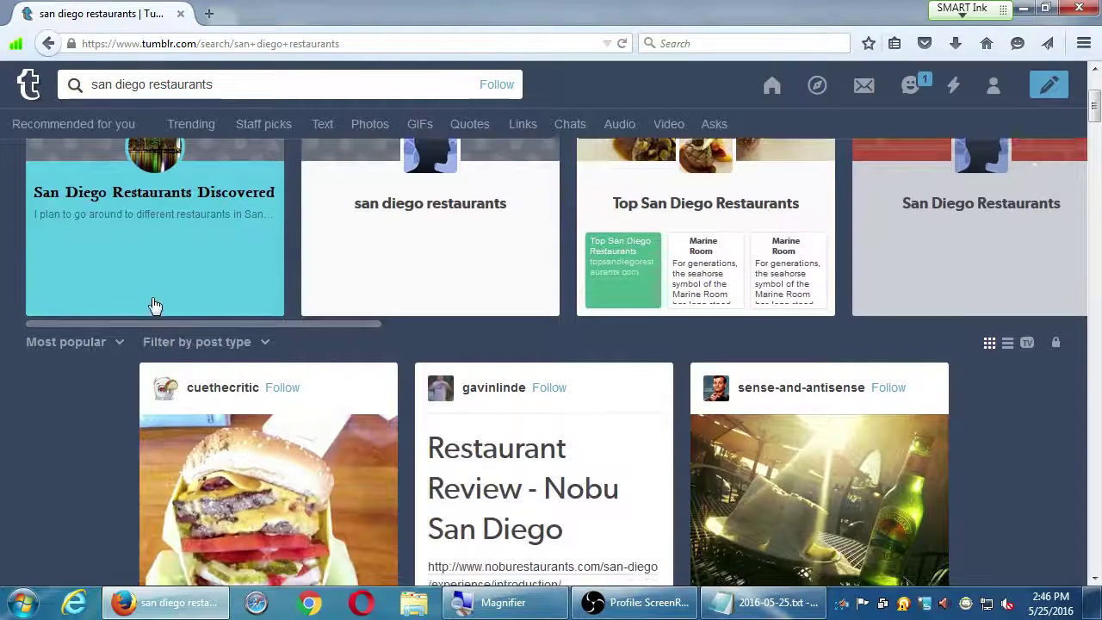
scroll(152, 308, up, 3)
scroll(153, 302, up, 1)
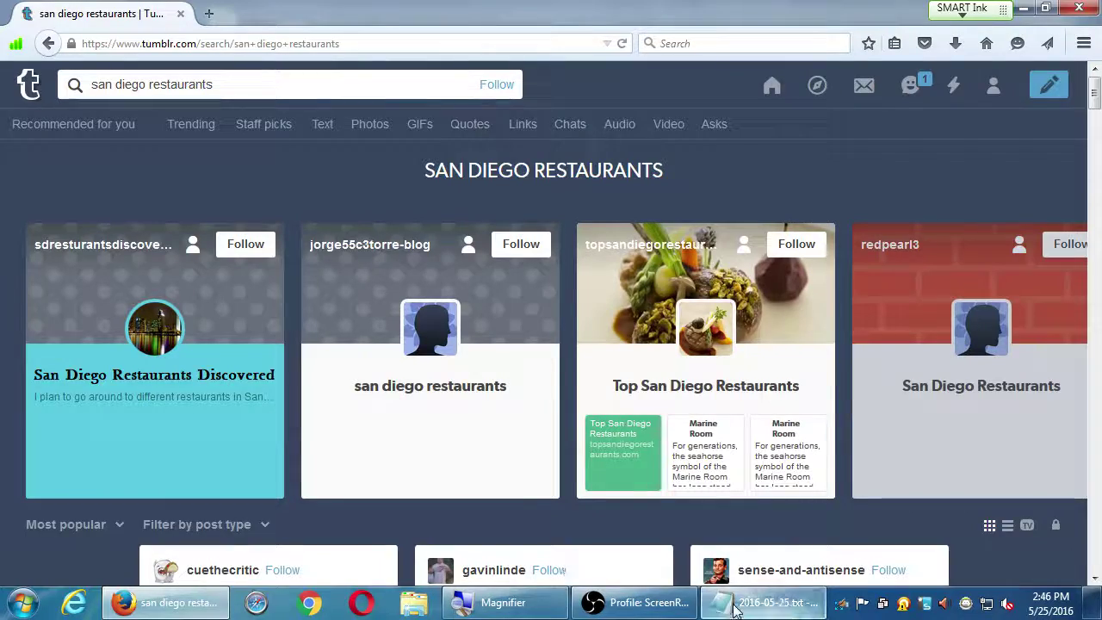
Add the heading 'Strategies to get views/followers' to the Notepad notes
click(739, 603)
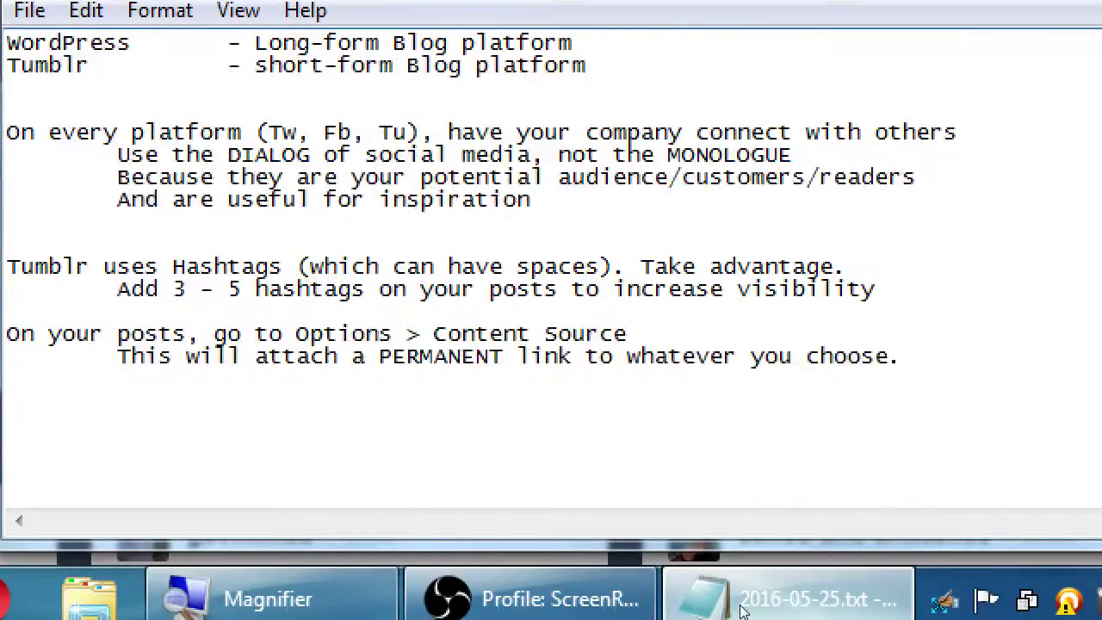
key(Return)
key(Return)
key(Return)
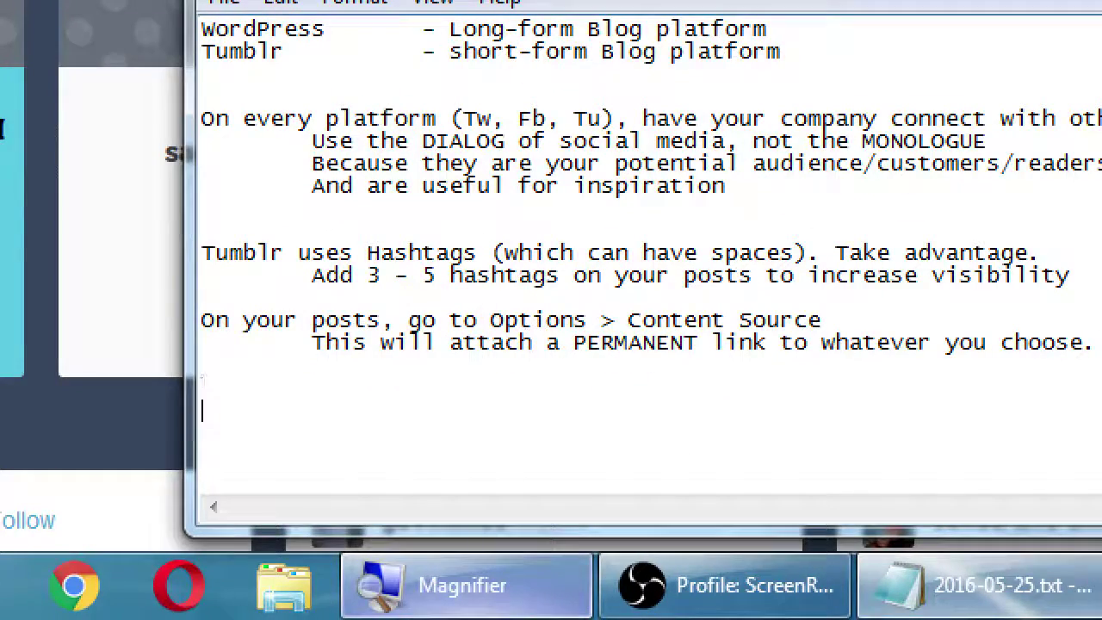
text(Strategies to)
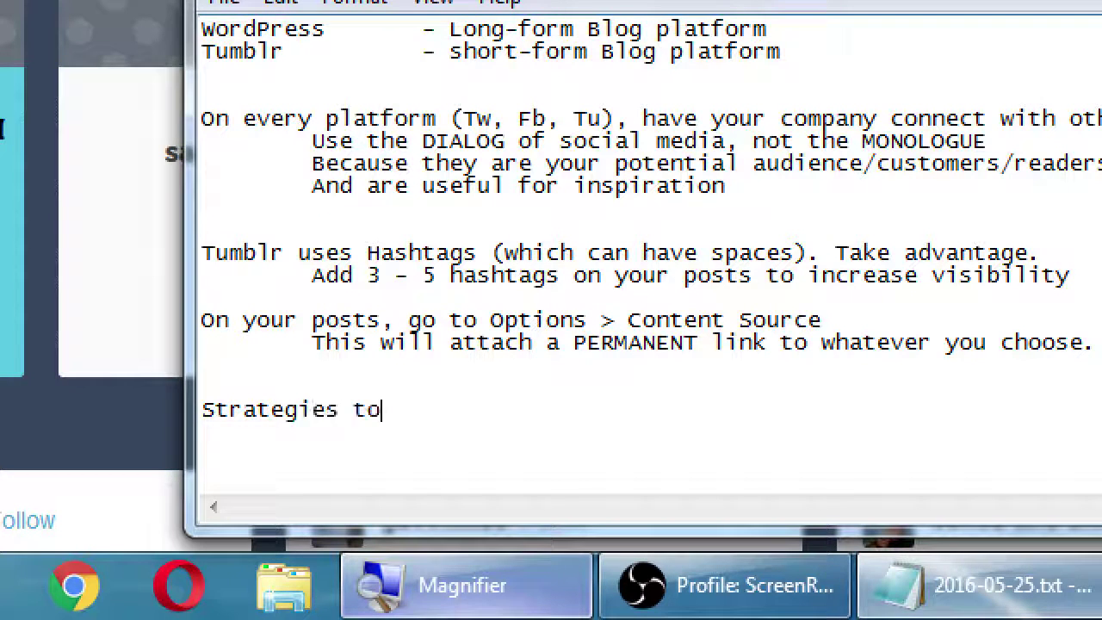
text( get views/fol)
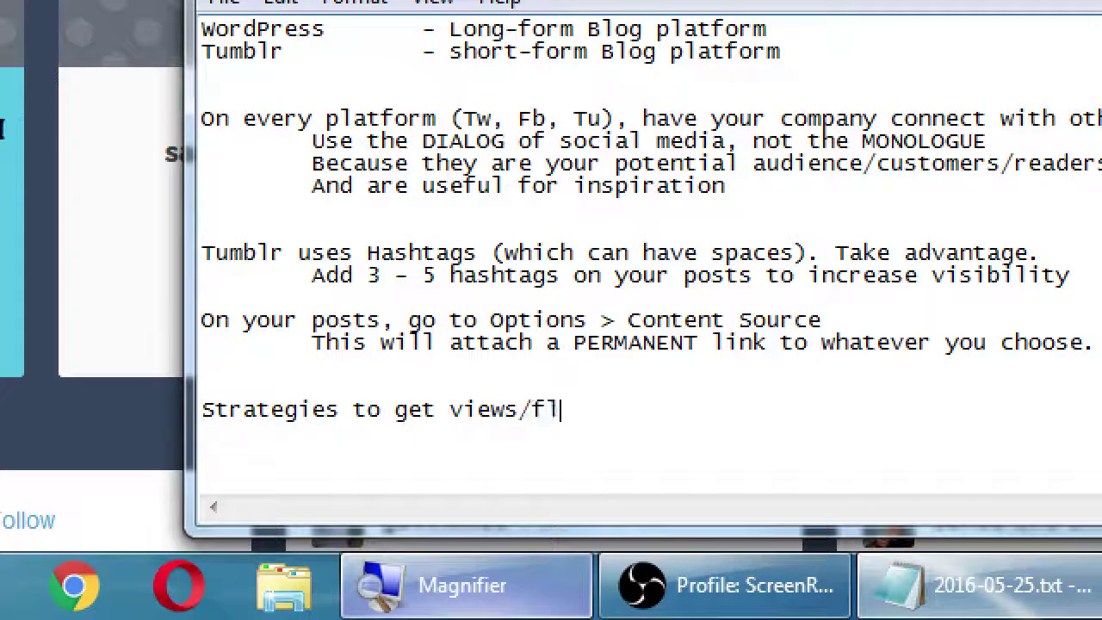
key(BackSpace)
text(ollowers)
Add indented points 'Search keywords about your site' and 'Follow Blogs about that keyword'
key(Tab)
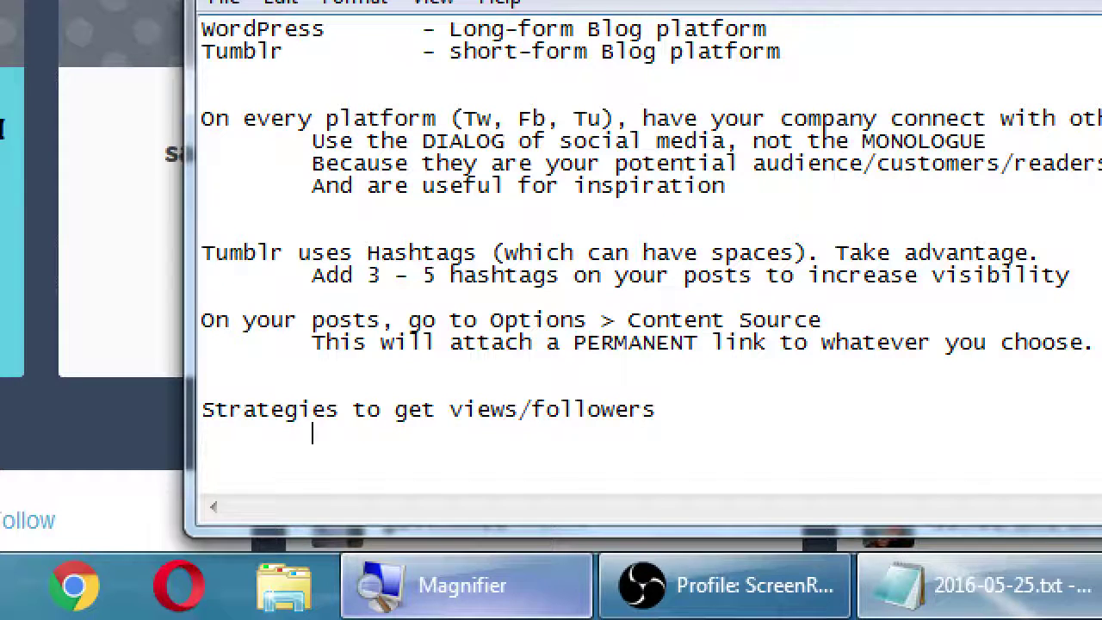
text(Search keyw)
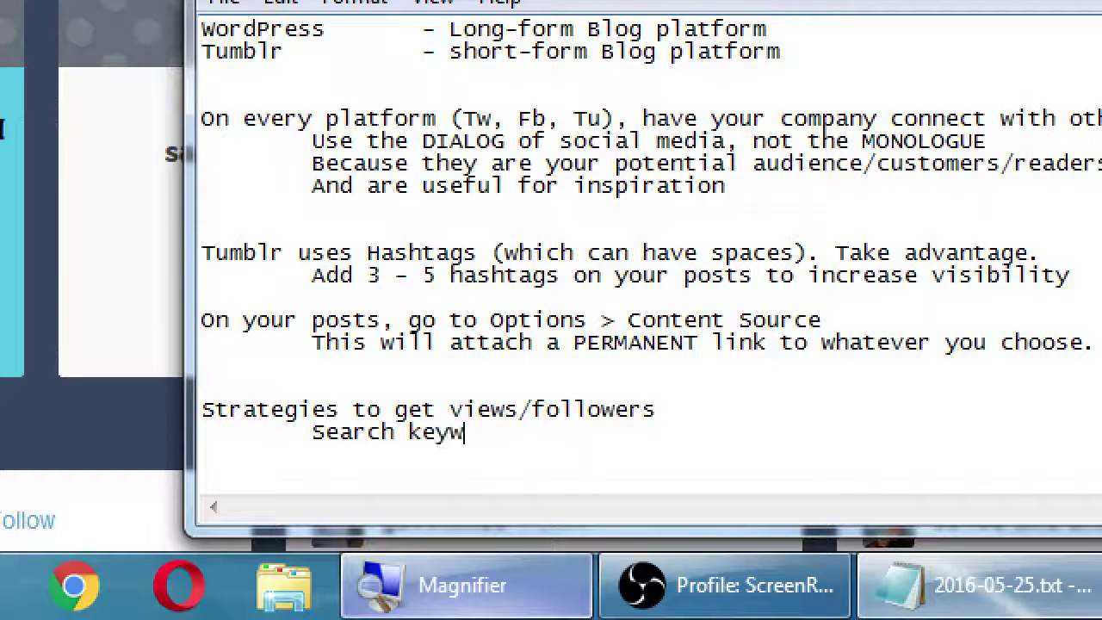
text(ords about your site)
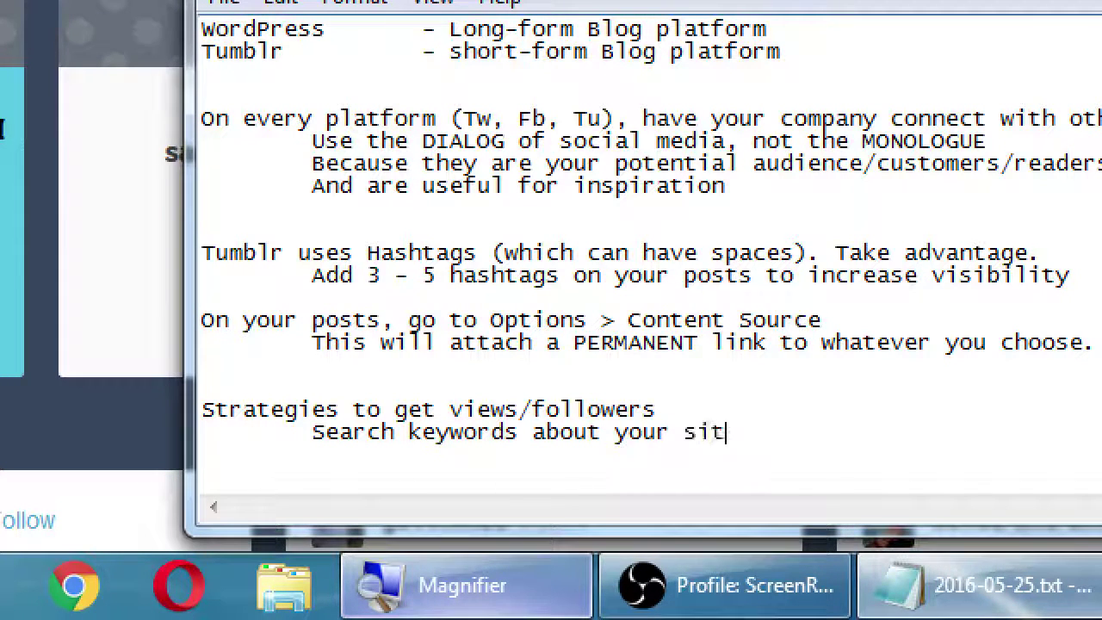
key(Return)
text(Follow Blogs w)
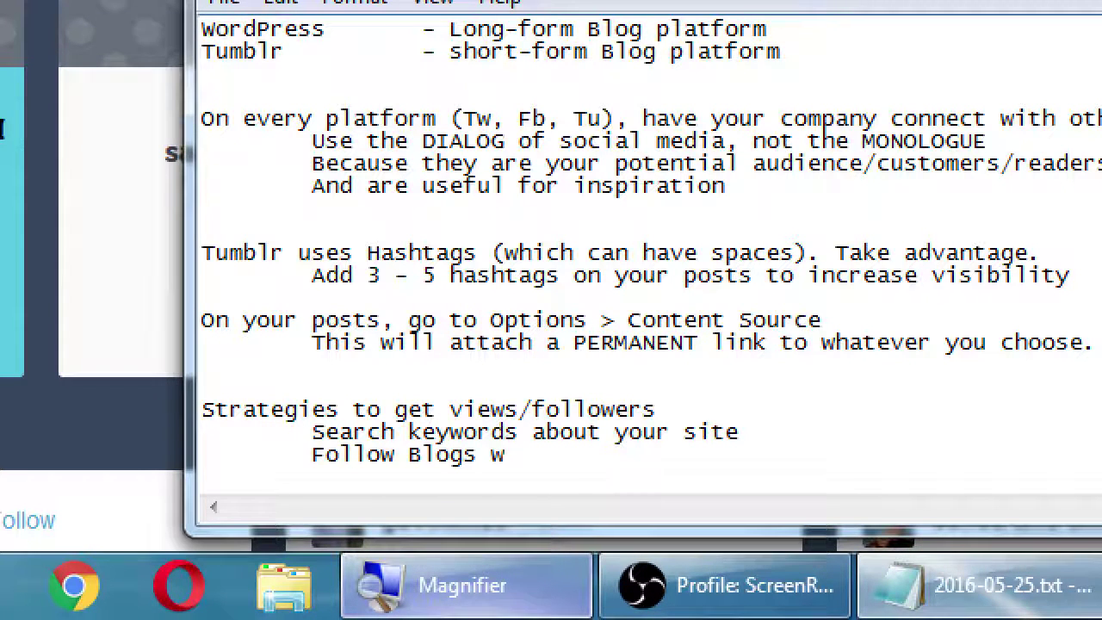
key(BackSpace)
text(about that keyword)
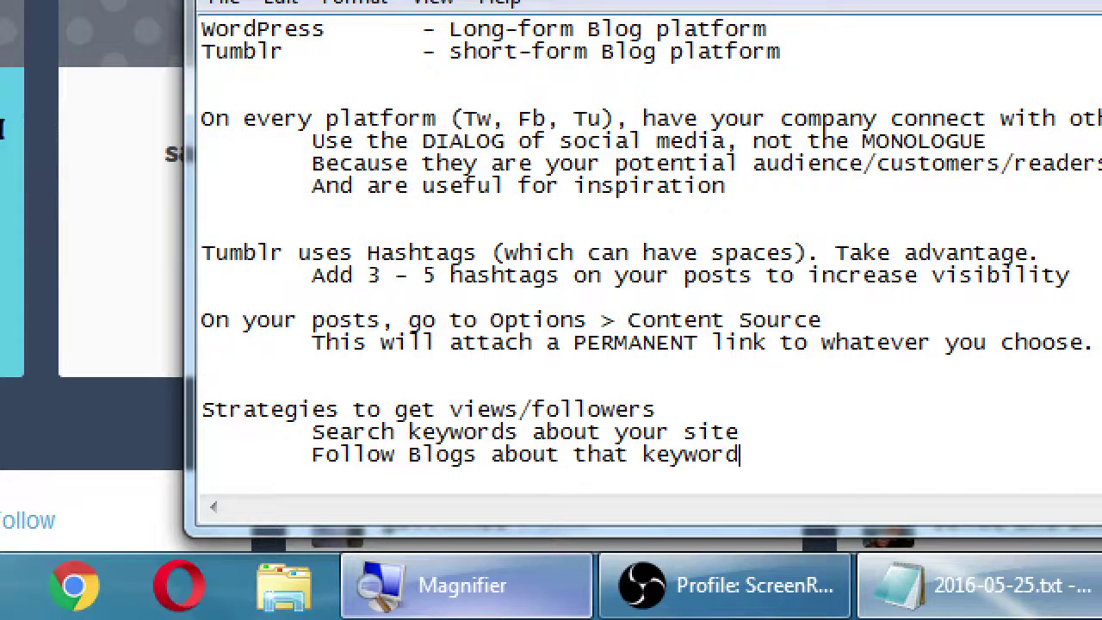
key(super+minus)
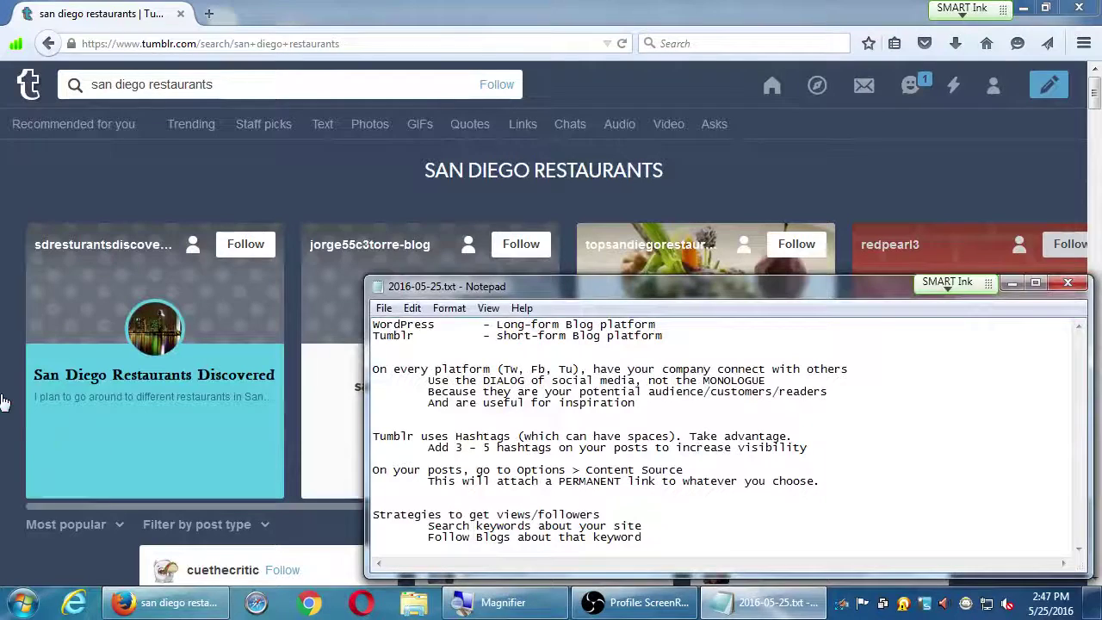
Preview the San Diego Restaurants Discovered and Top San Diego Restaurants blogs from the results
click(4, 402)
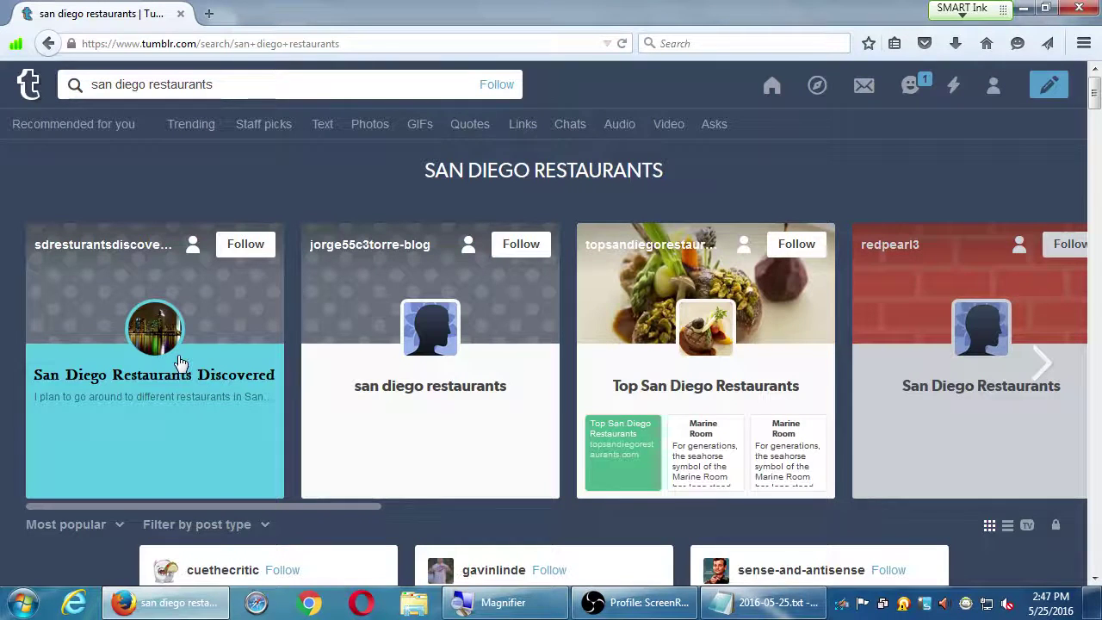
click(155, 389)
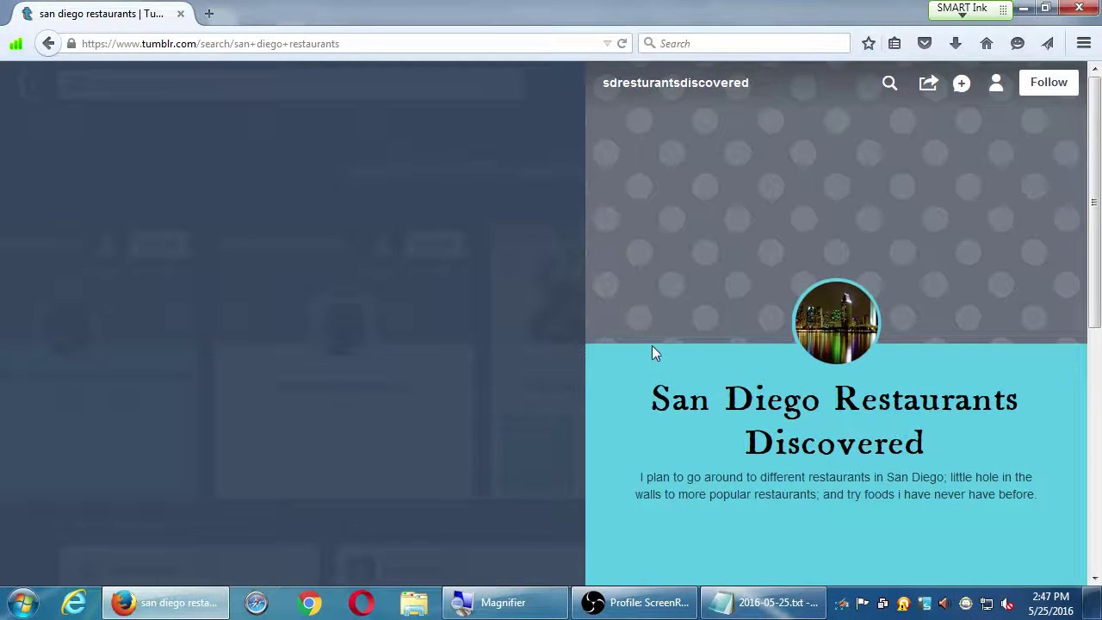
scroll(652, 345, down, 5)
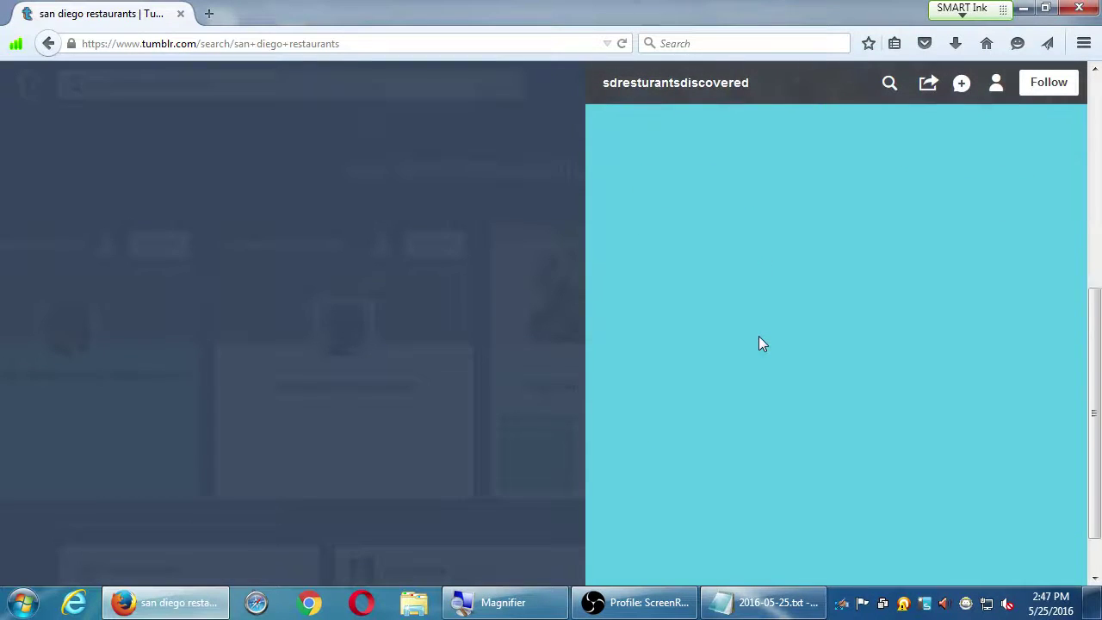
scroll(759, 337, down, 2)
scroll(760, 344, up, 6)
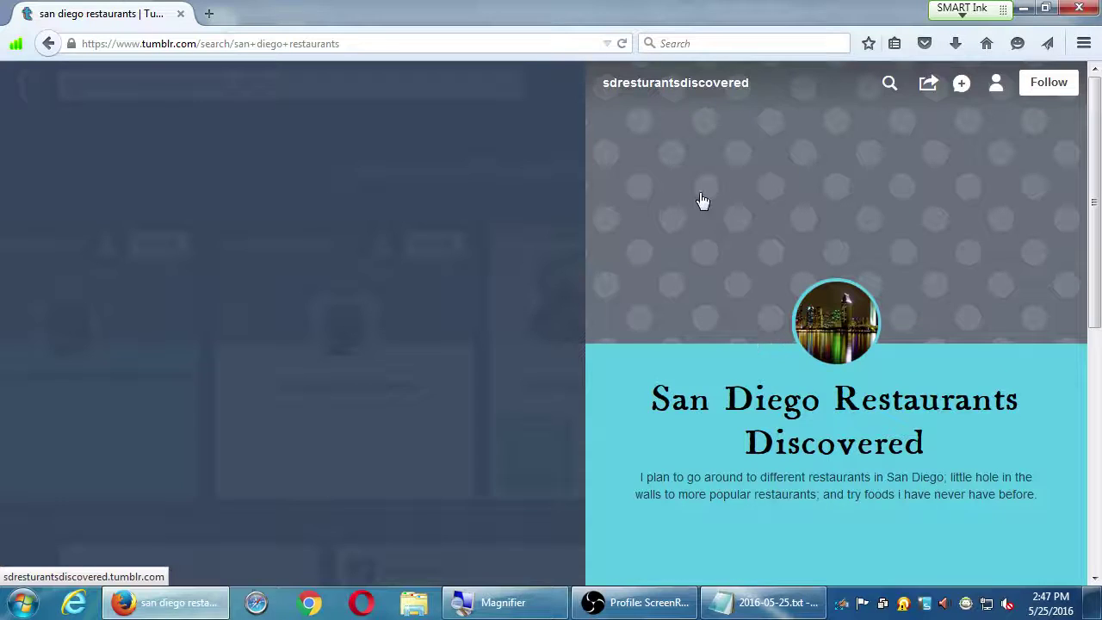
click(456, 143)
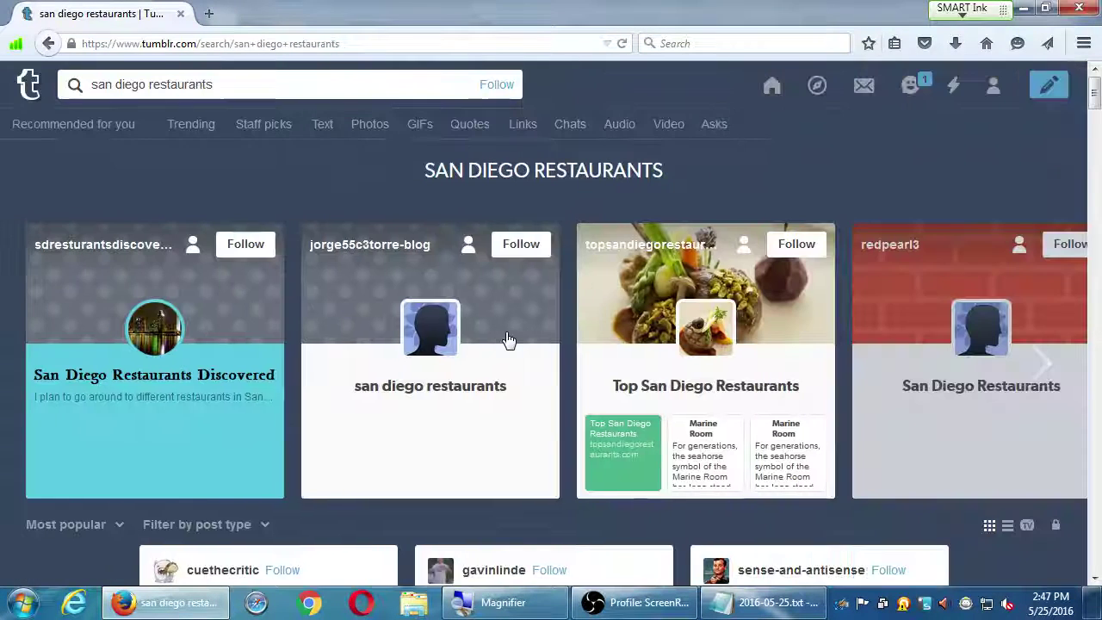
click(694, 390)
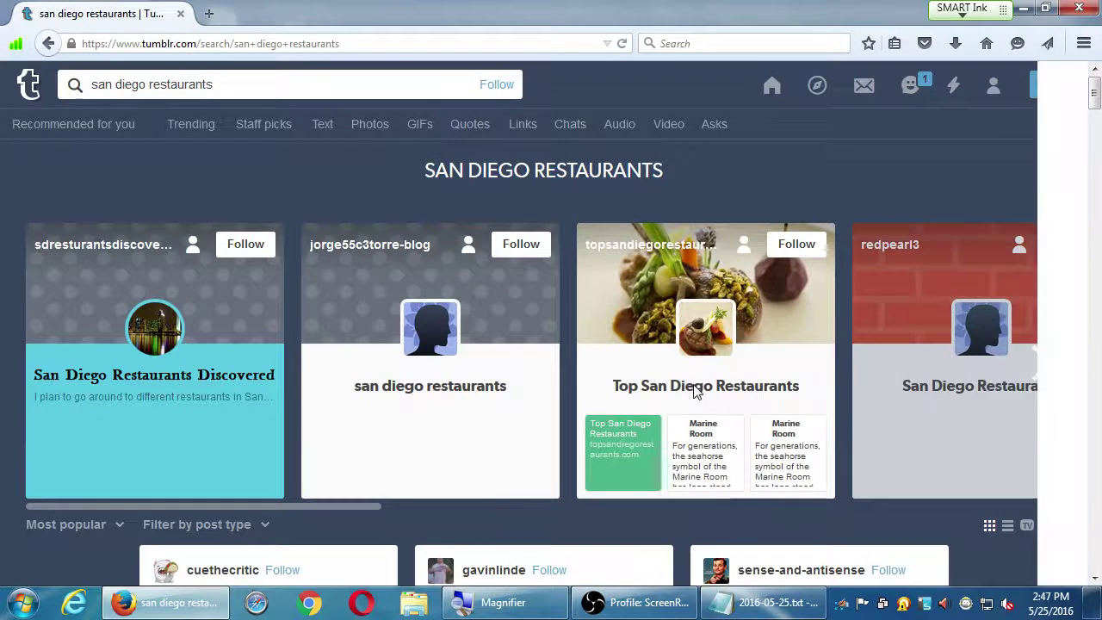
scroll(883, 281, down, 5)
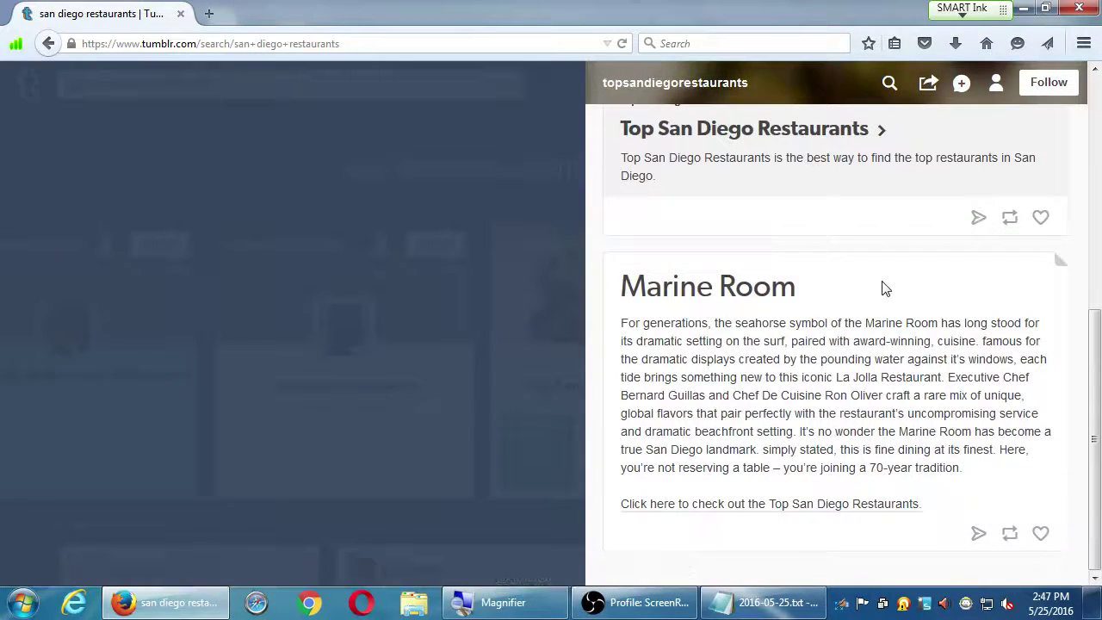
scroll(883, 288, up, 3)
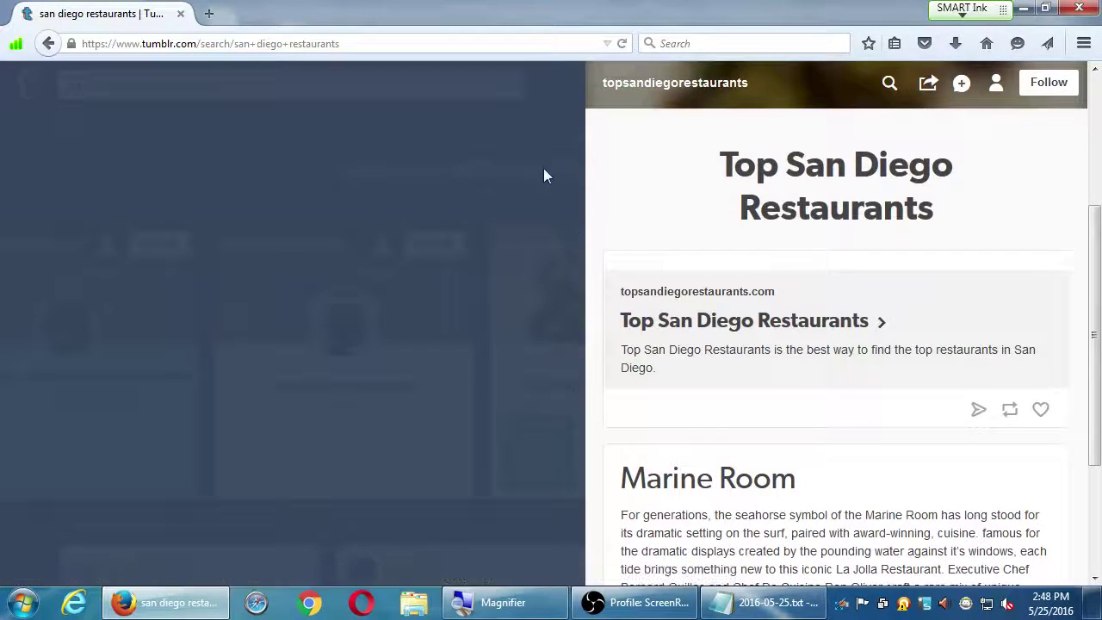
key(Escape)
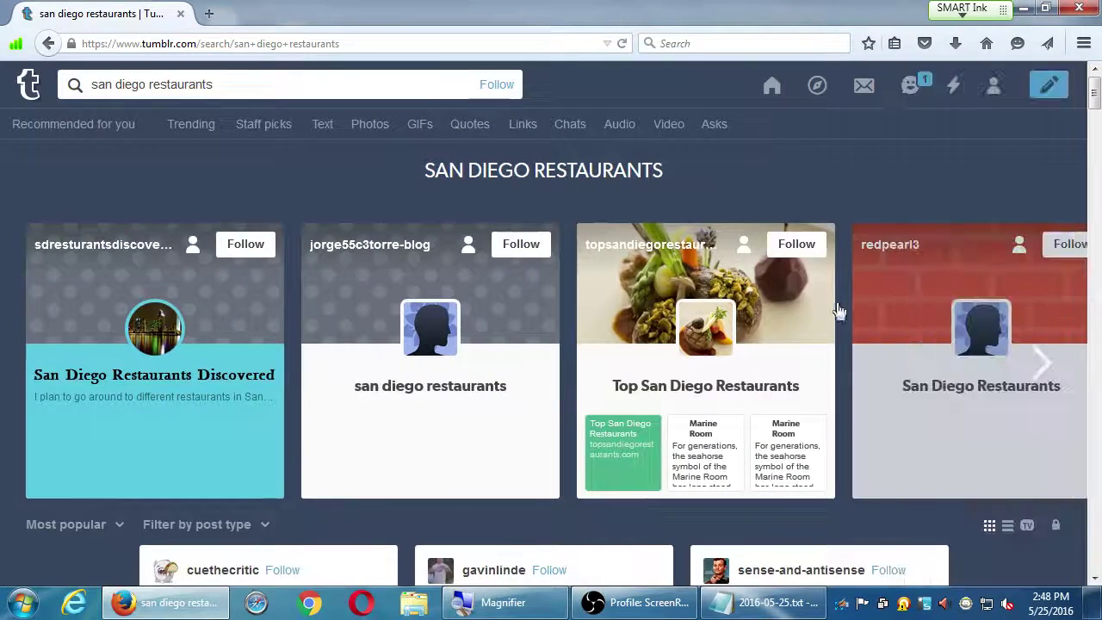
Review the San Diego's Top Restaurants blog posts and follow that blog
click(1042, 368)
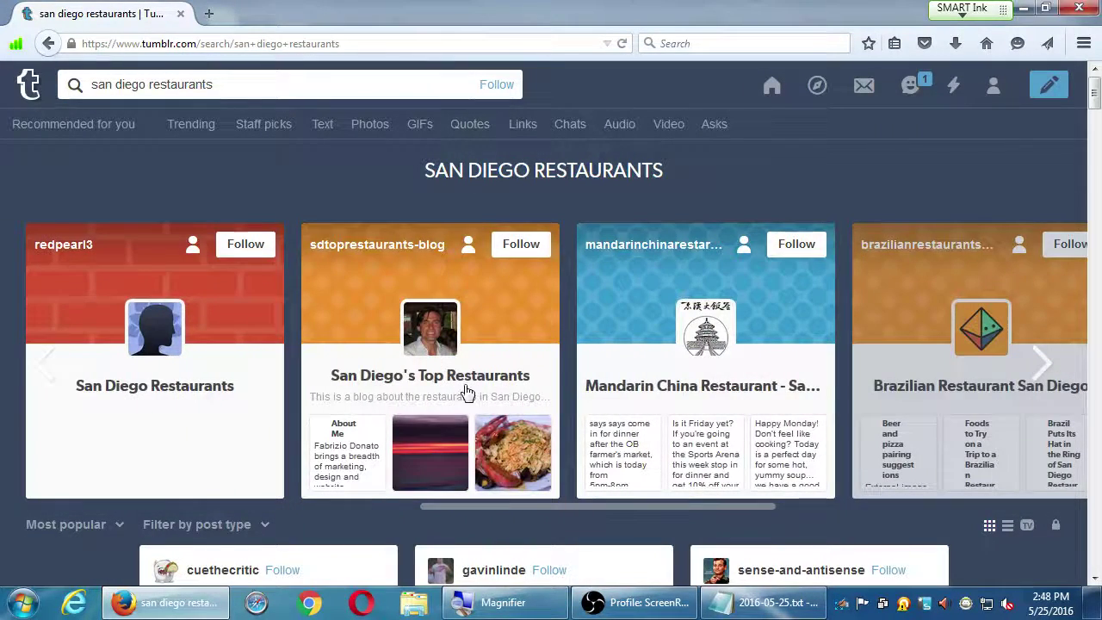
click(463, 384)
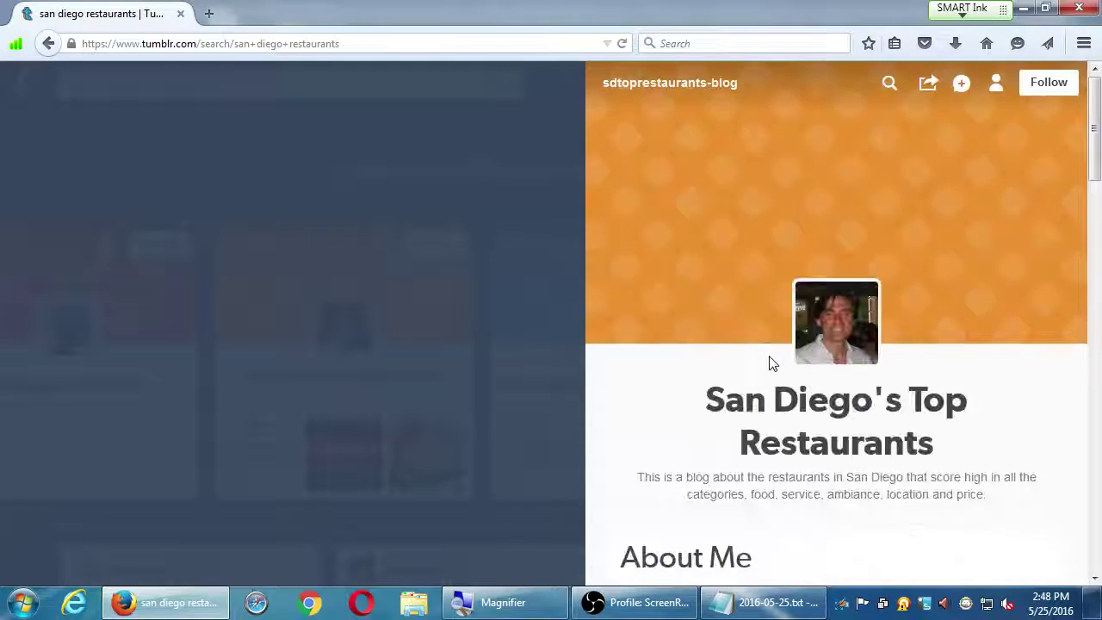
scroll(791, 352, down, 5)
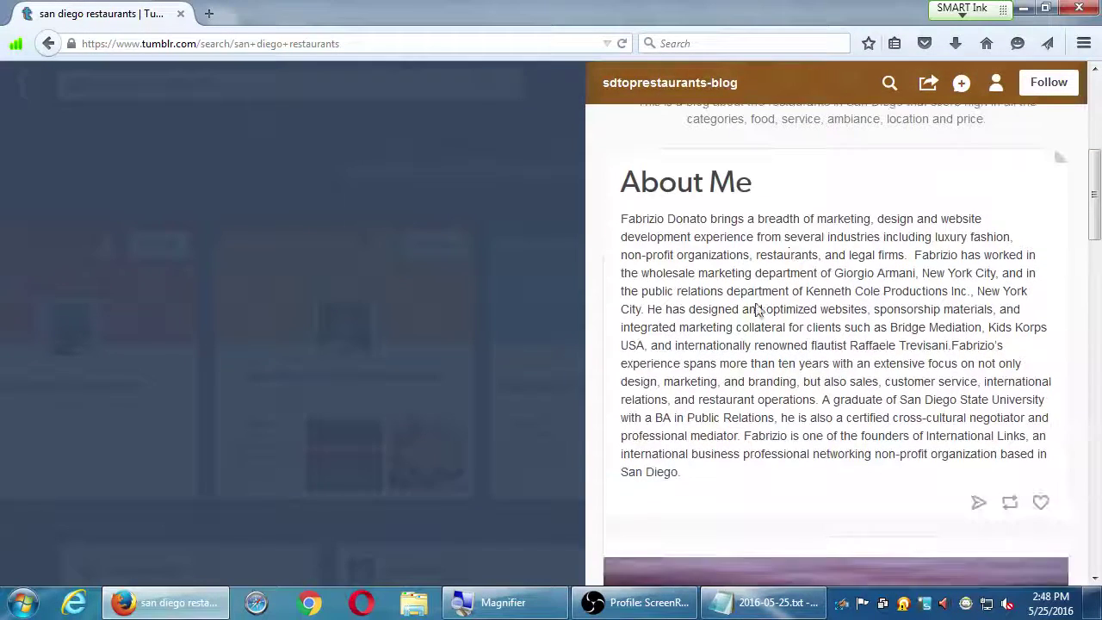
drag(701, 176, 750, 255)
click(802, 300)
scroll(792, 356, down, 5)
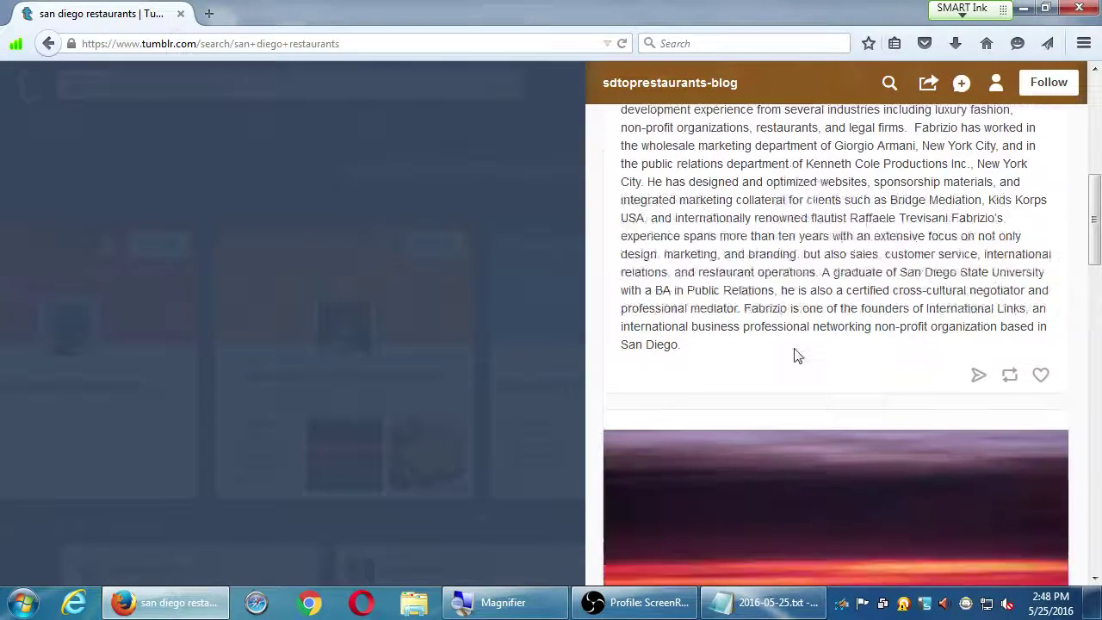
scroll(797, 355, down, 10)
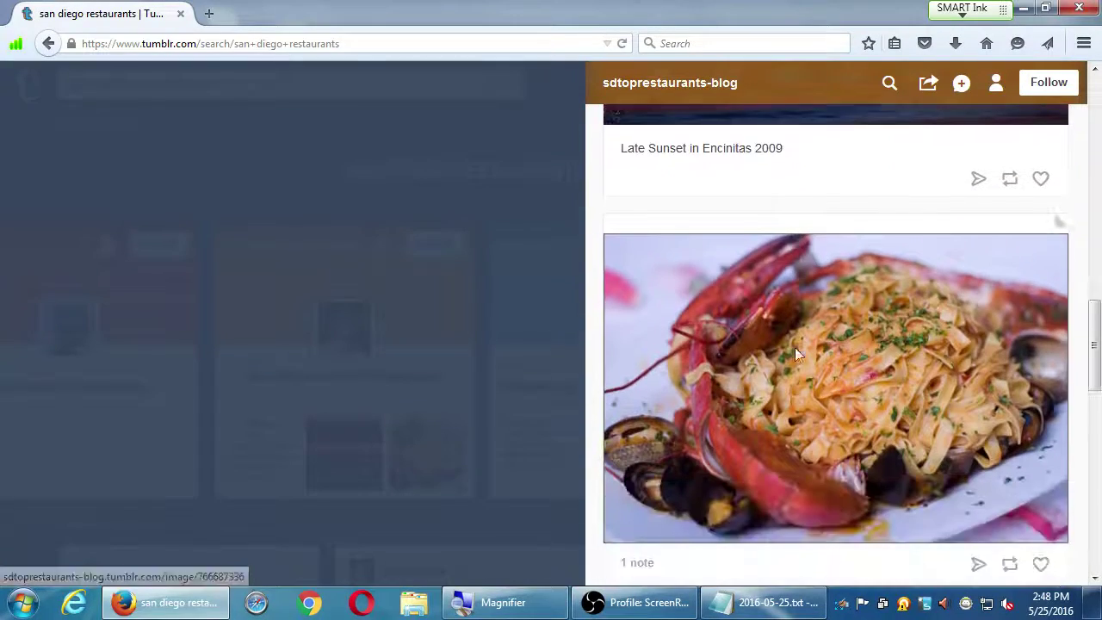
scroll(796, 353, down, 7)
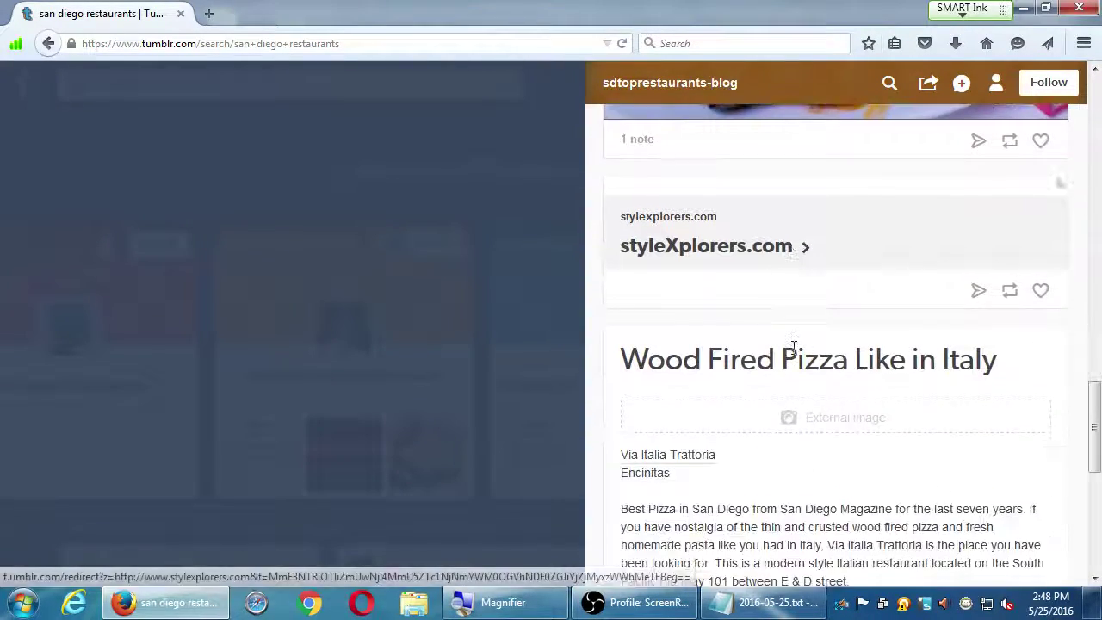
scroll(796, 355, down, 6)
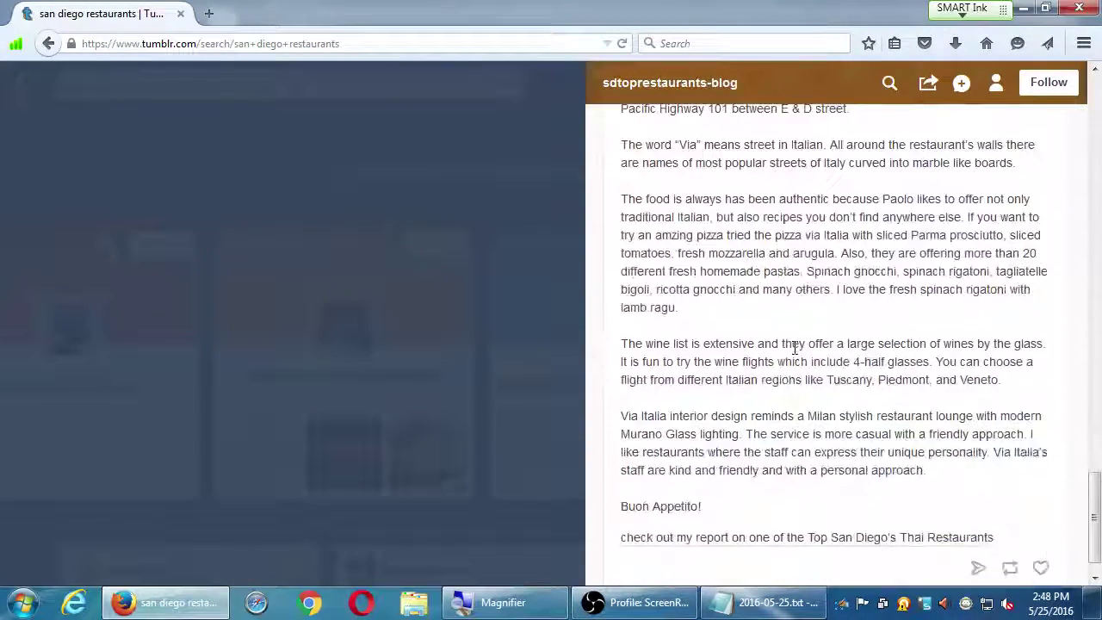
click(470, 265)
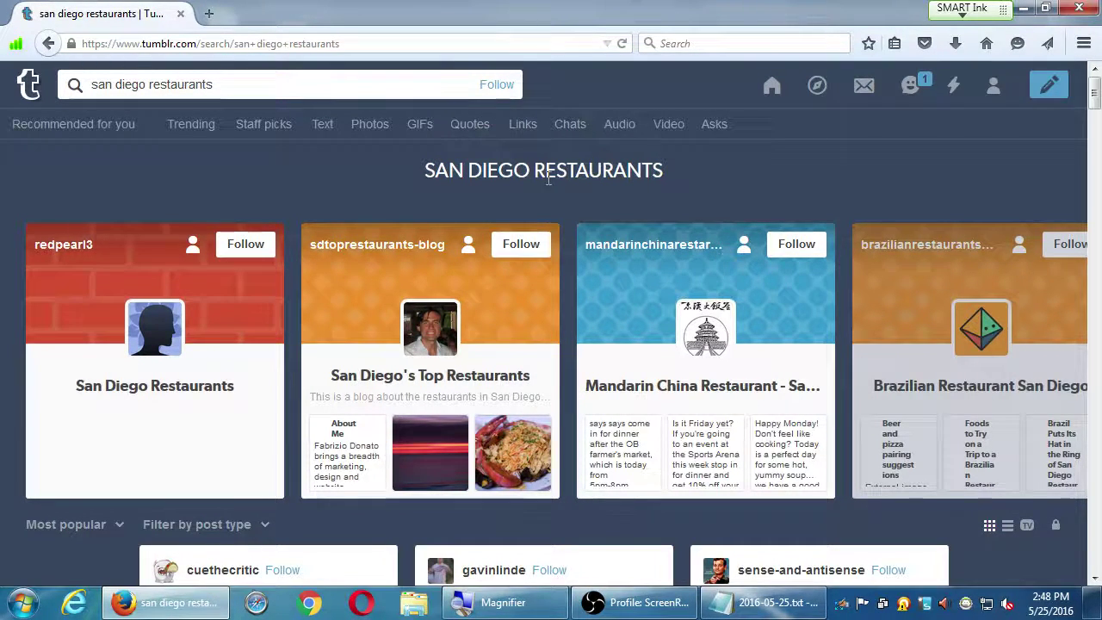
click(521, 244)
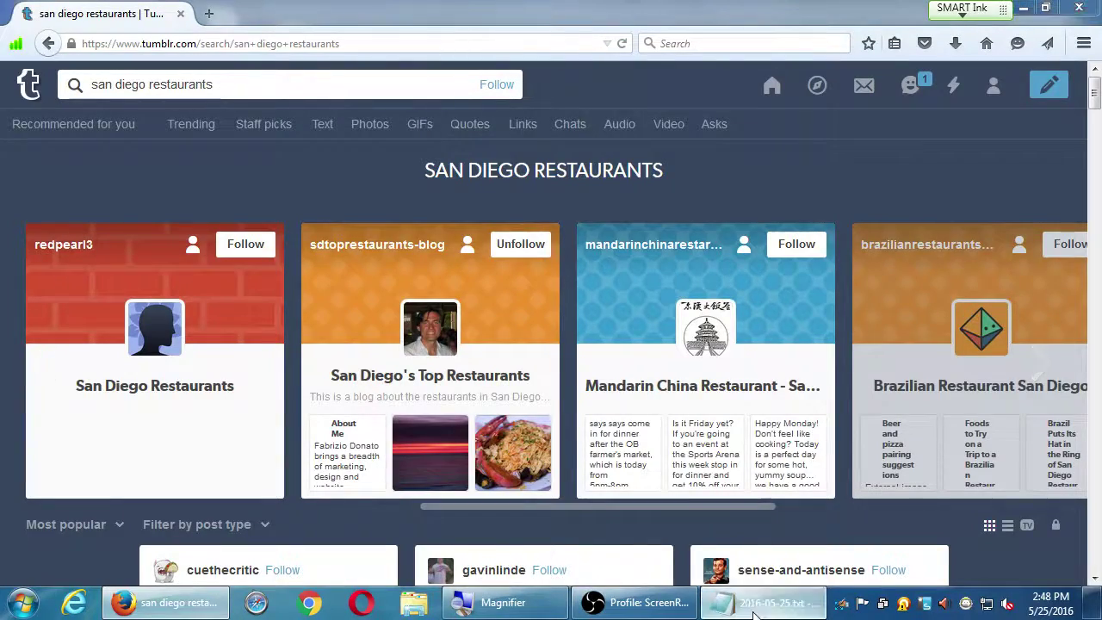
click(764, 603)
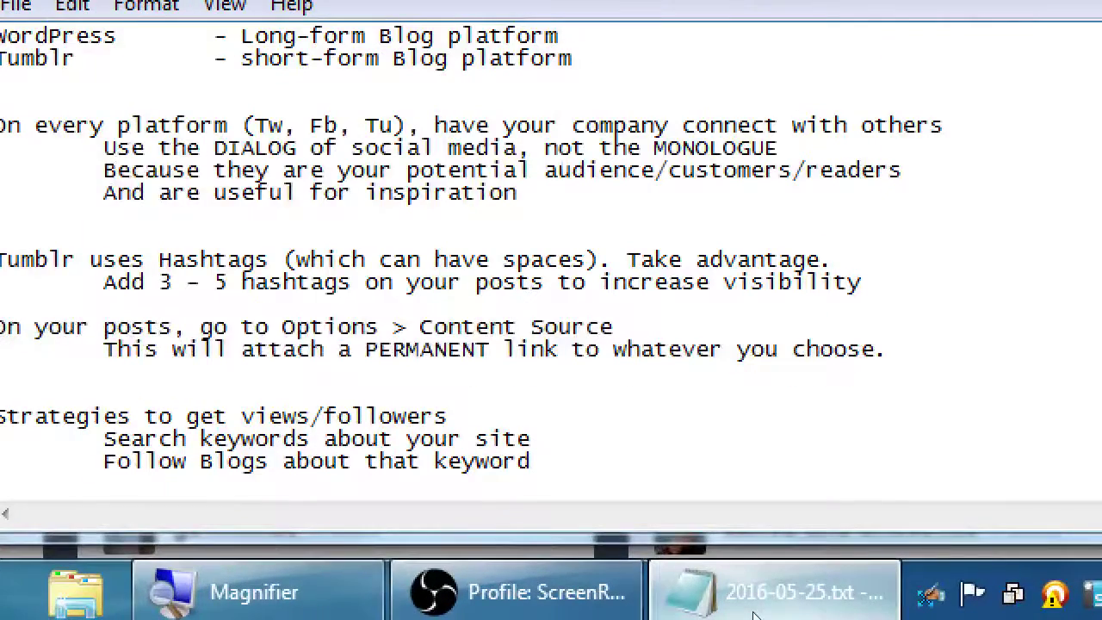
Add the indented line 'However: Check the blog to see activity and content'
key(Tab)
text(However)
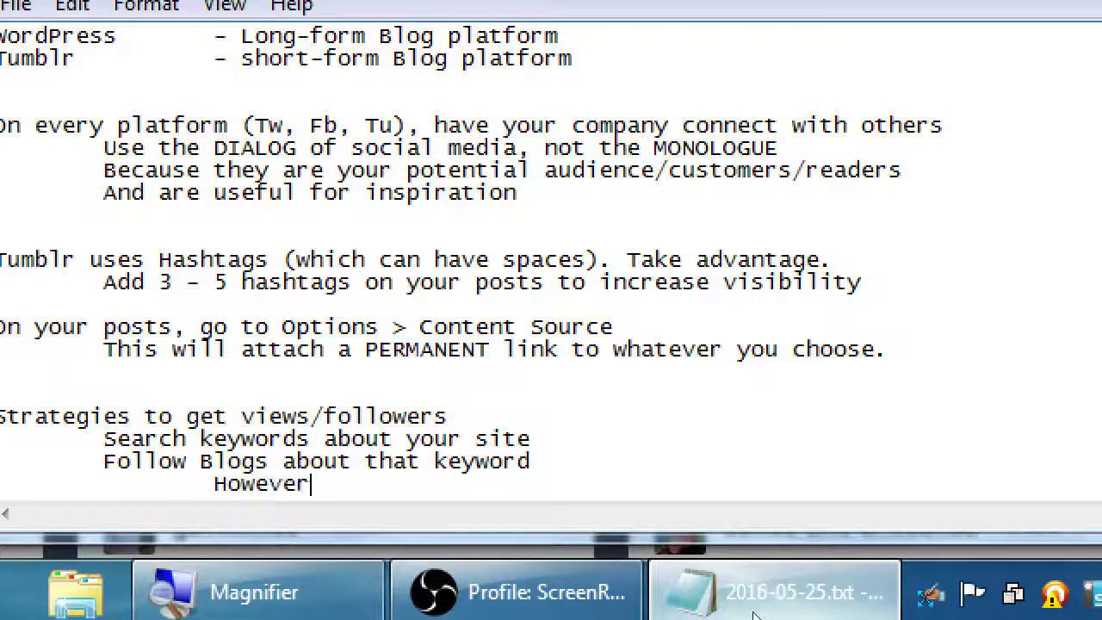
text(: Check the blog )
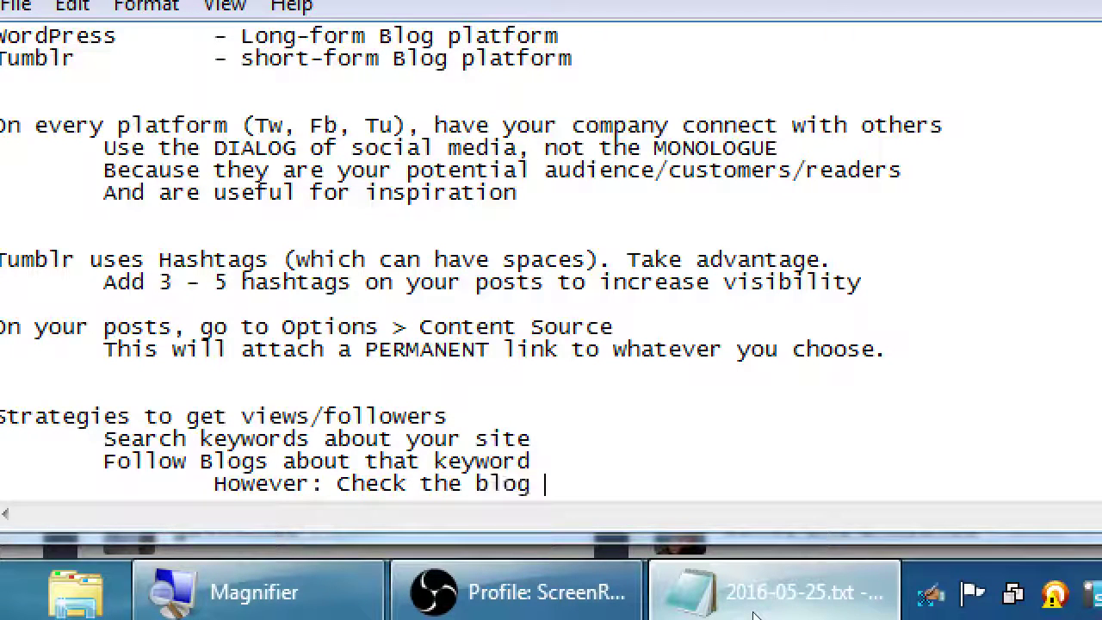
text(to see activity)
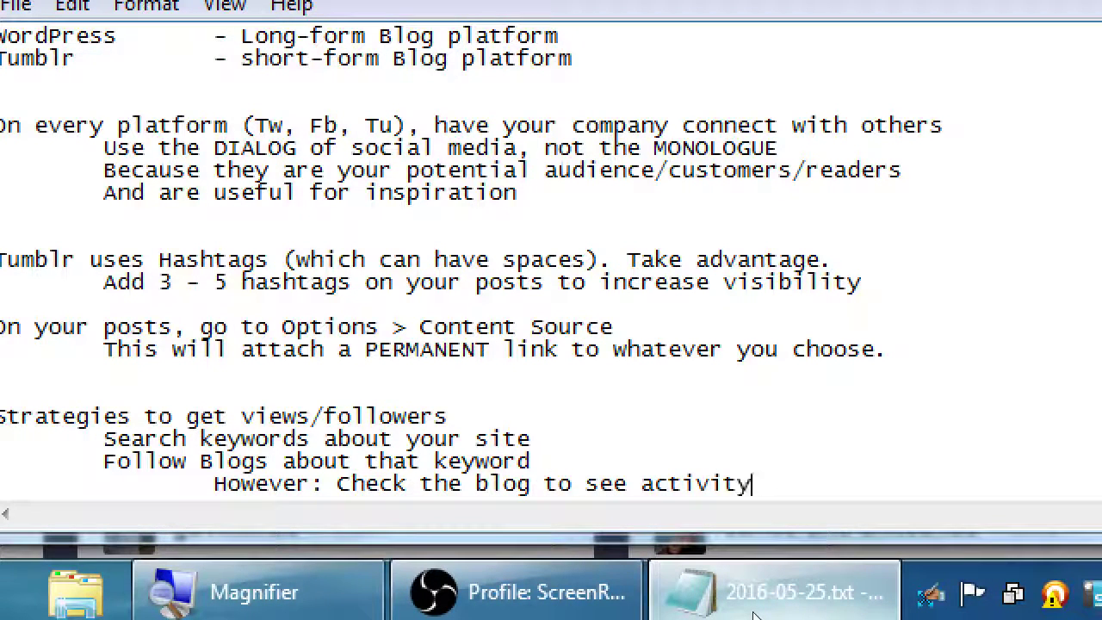
text( and content)
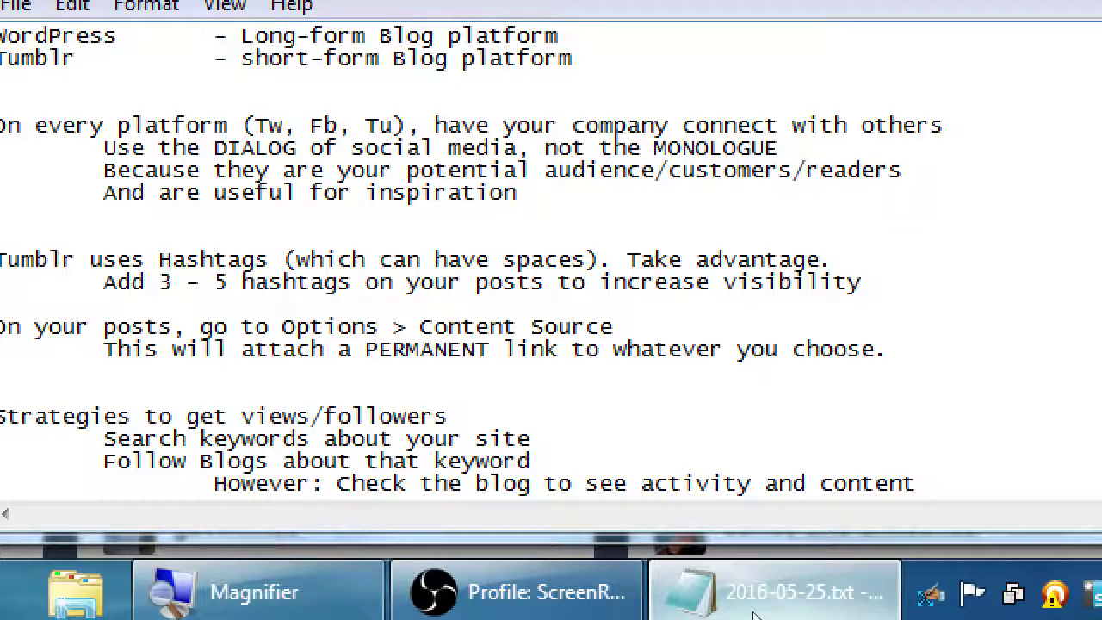
key(super+minus)
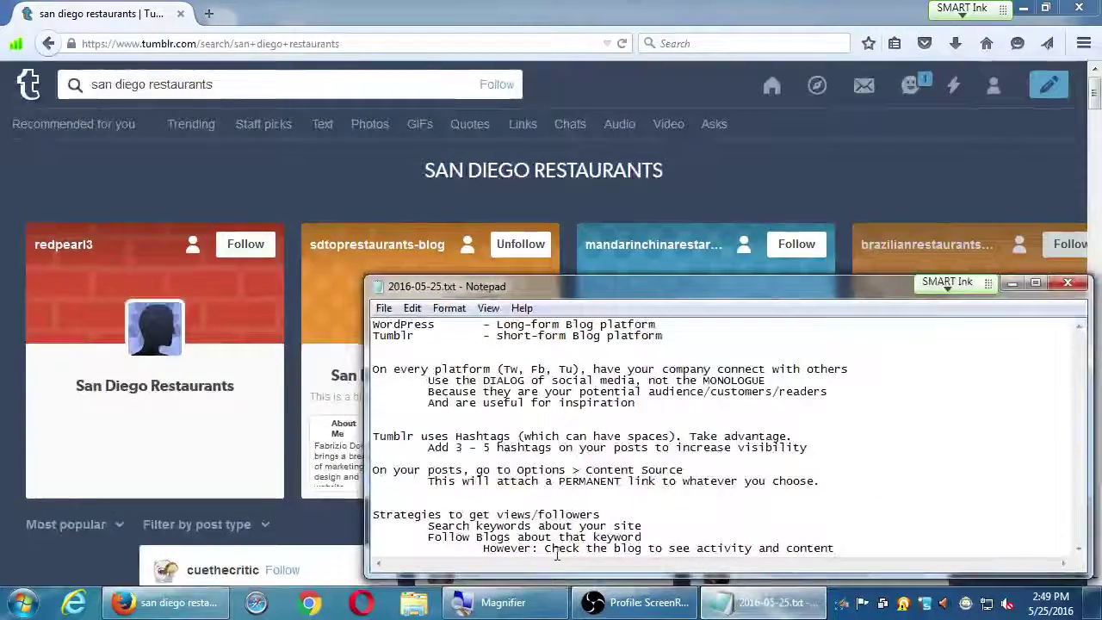
Scroll the san diego restaurants results down to jayro's bakery photoset post
click(347, 206)
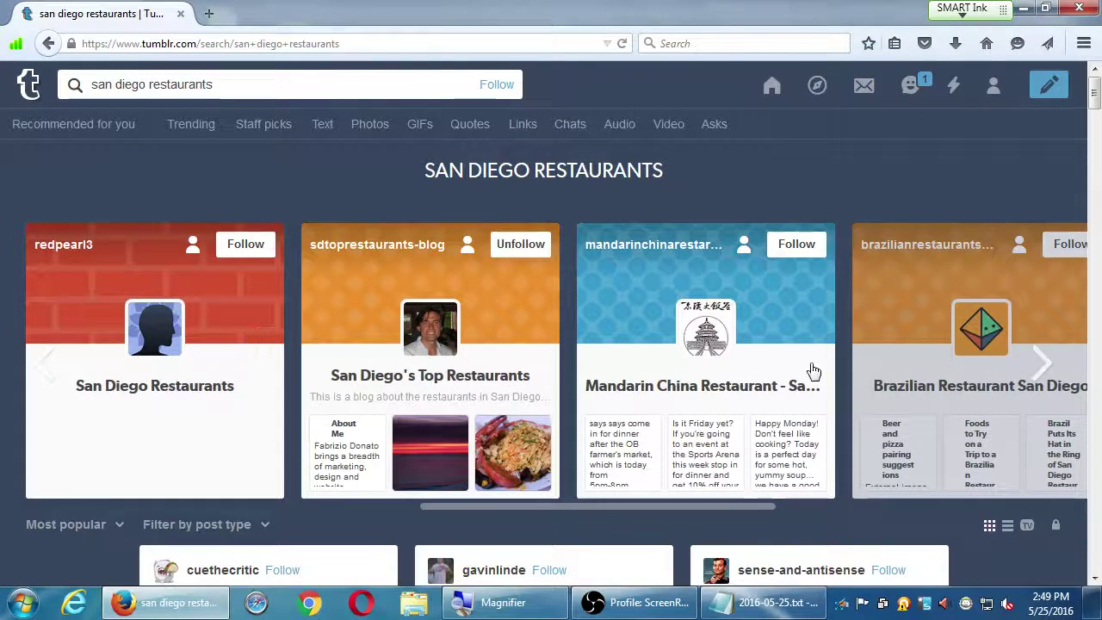
scroll(800, 315, down, 3)
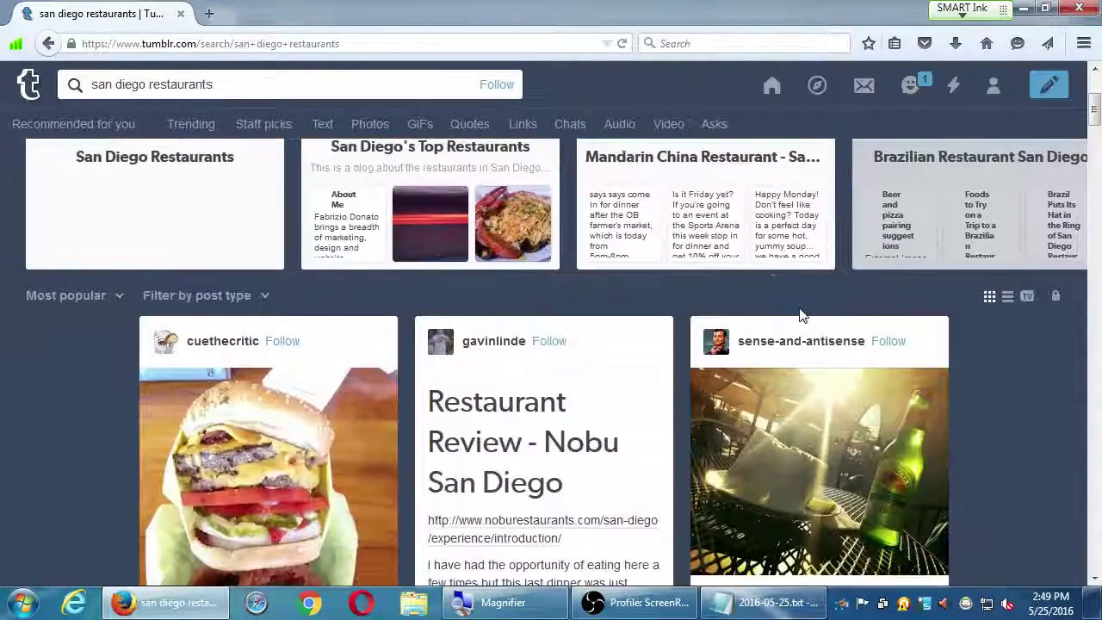
scroll(801, 315, down, 4)
scroll(799, 315, up, 3)
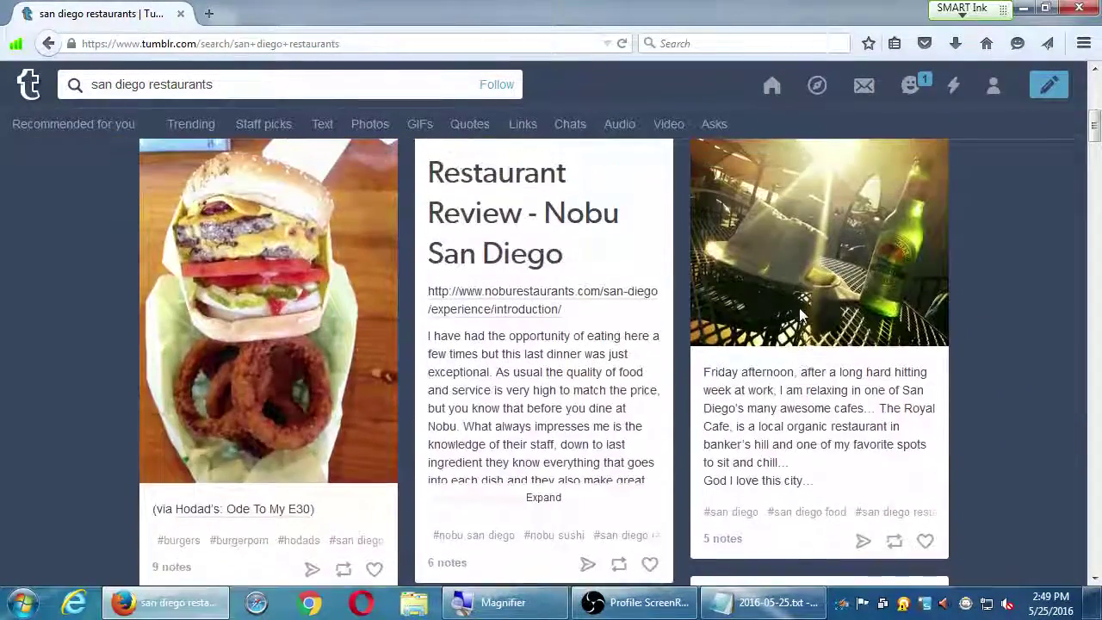
scroll(799, 307, down, 1)
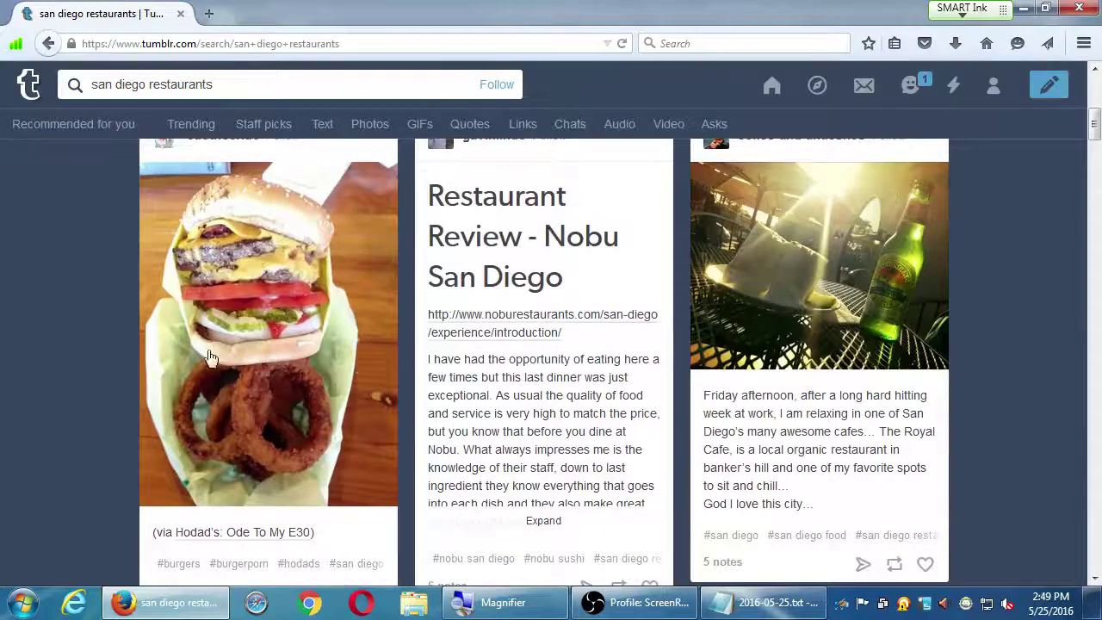
scroll(78, 316, up, 2)
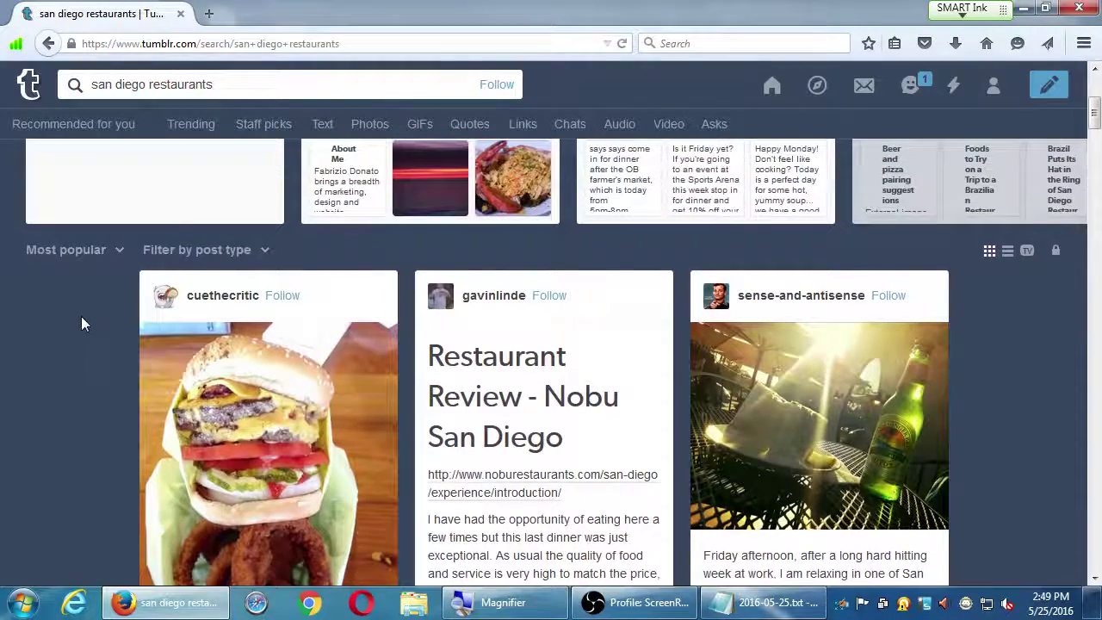
mouse_move(177, 312)
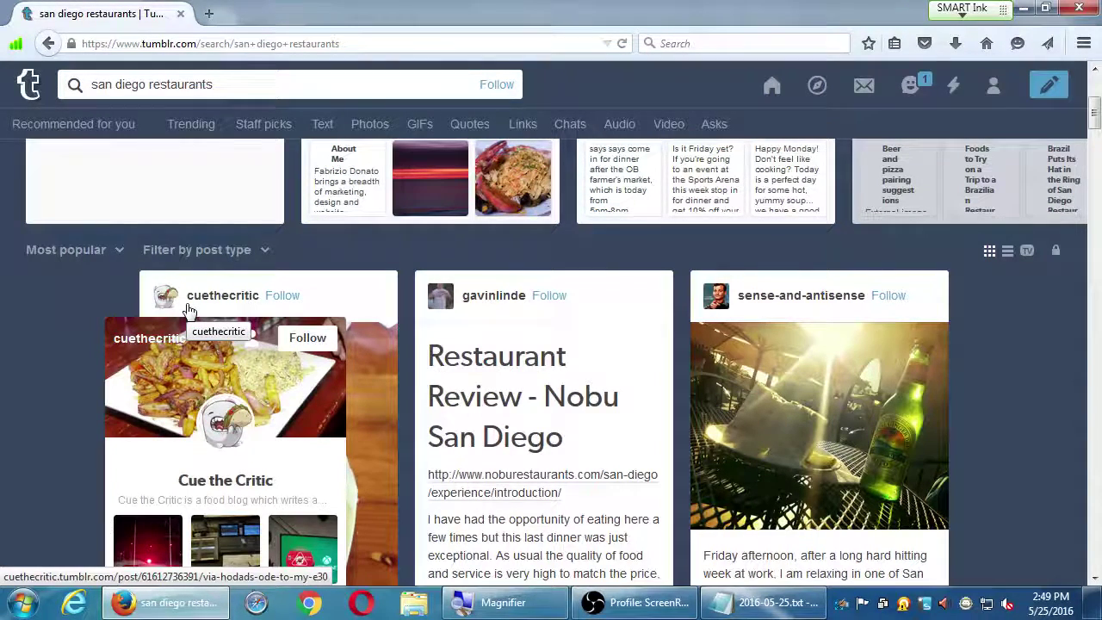
mouse_move(519, 310)
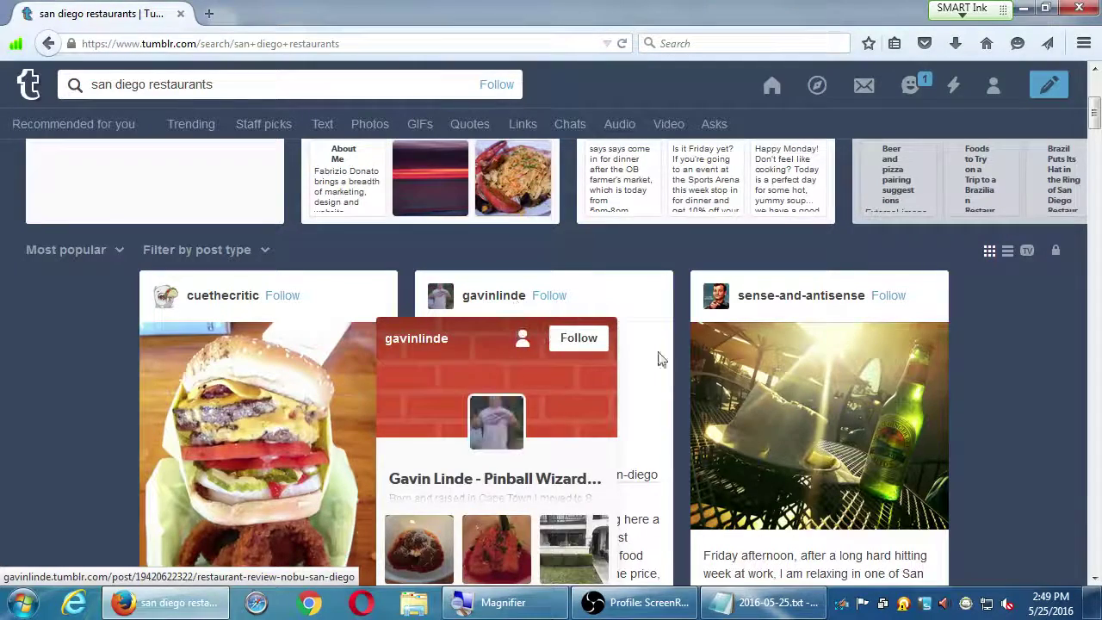
scroll(993, 410, up, 1)
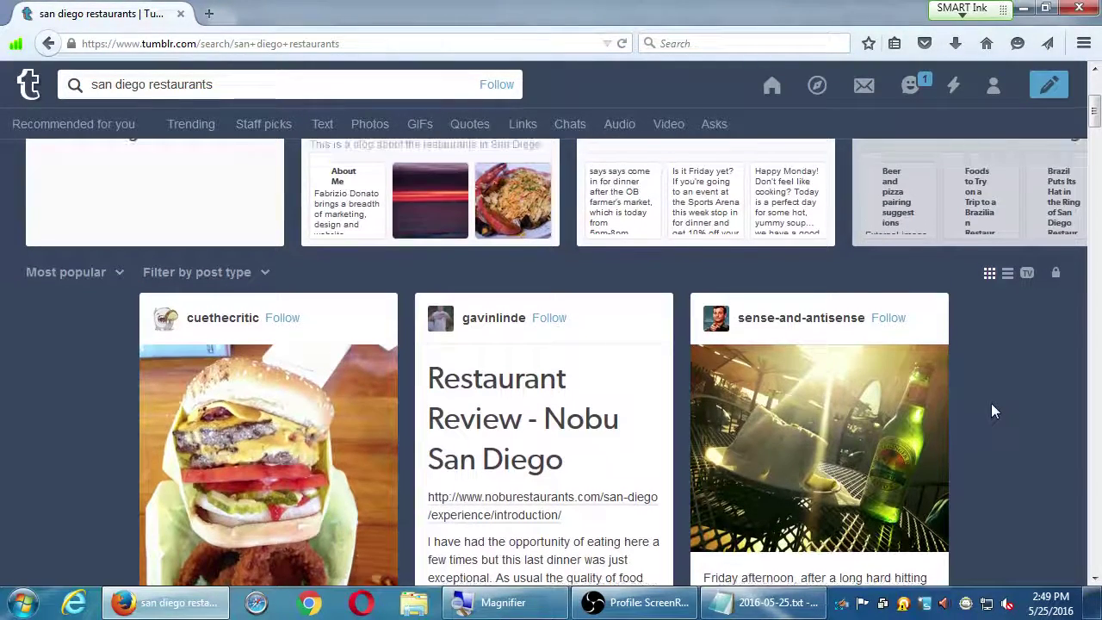
scroll(993, 411, down, 2)
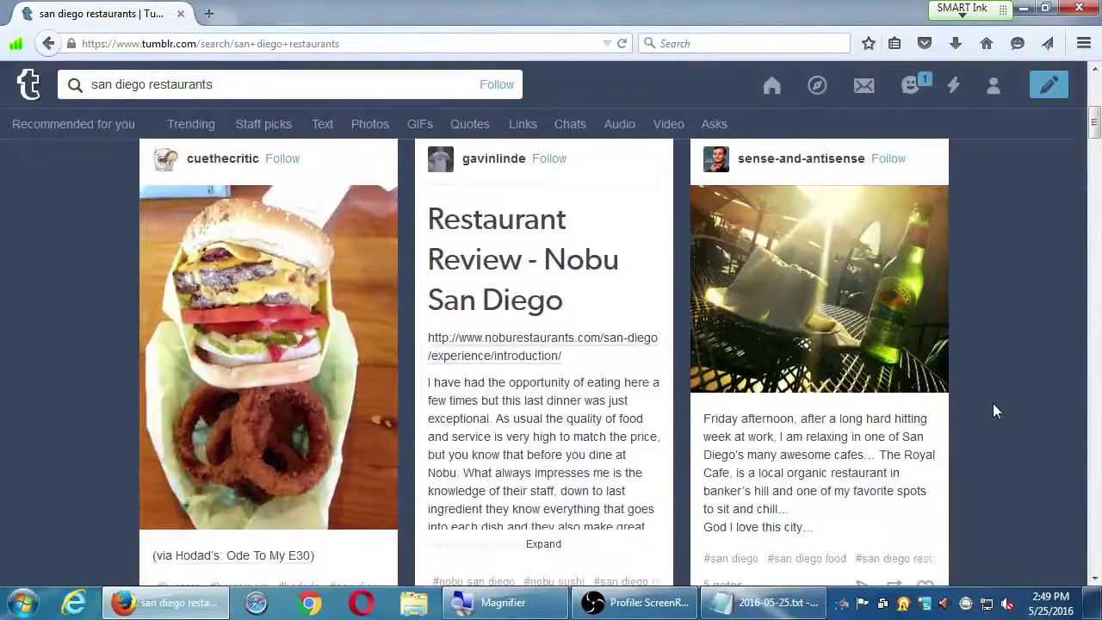
scroll(993, 411, down, 10)
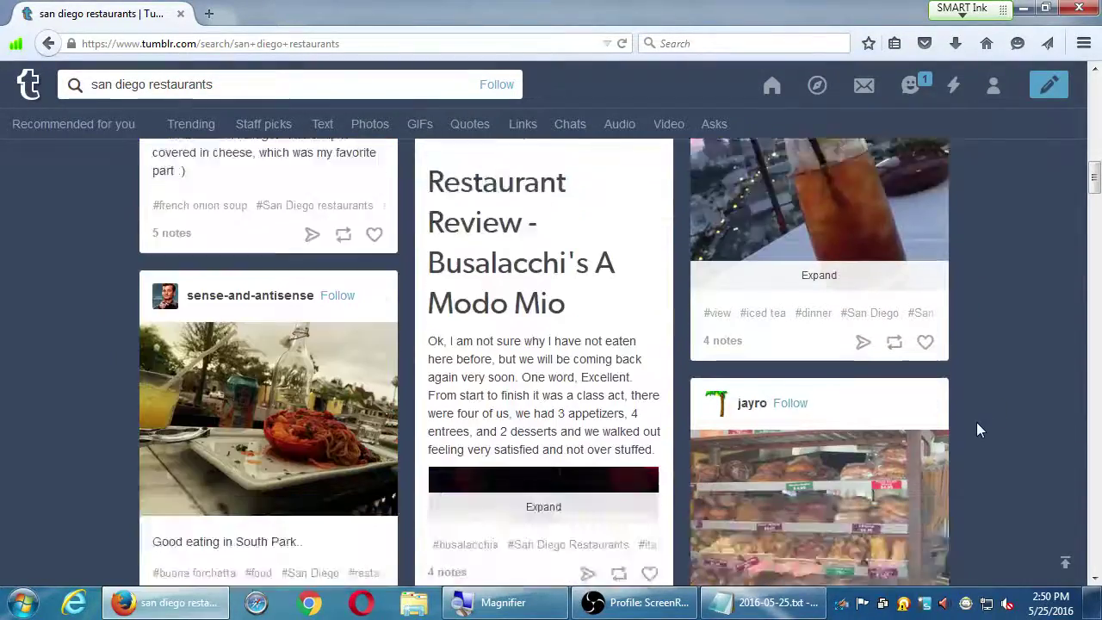
scroll(978, 422, down, 1)
scroll(980, 421, down, 1)
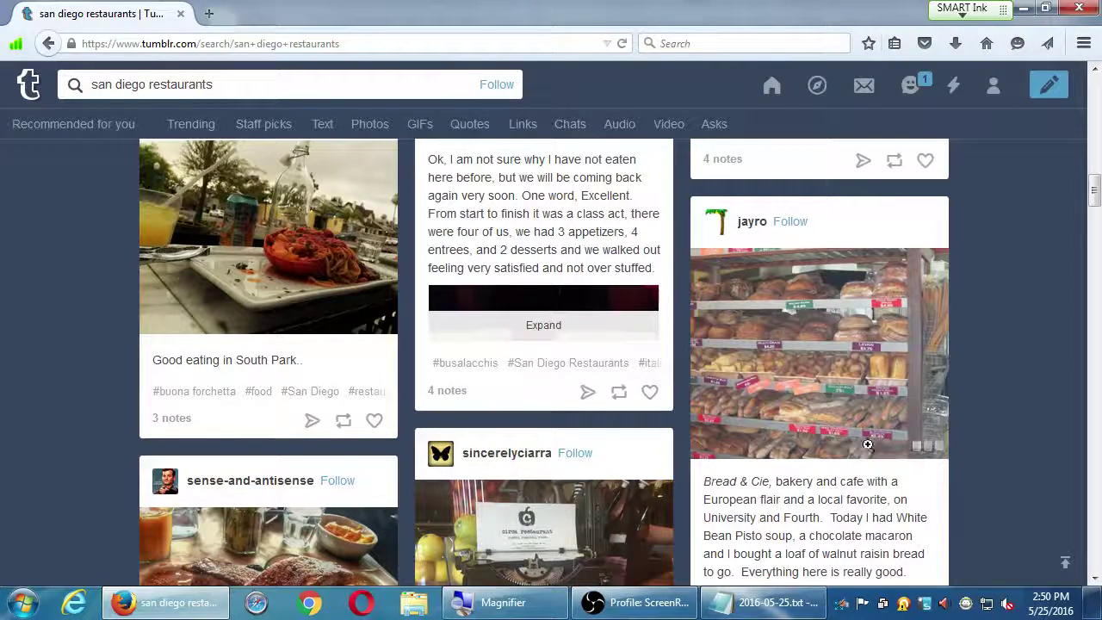
Advance jayro's photoset from the soup photo to the bread photo
click(839, 445)
scroll(953, 370, down, 2)
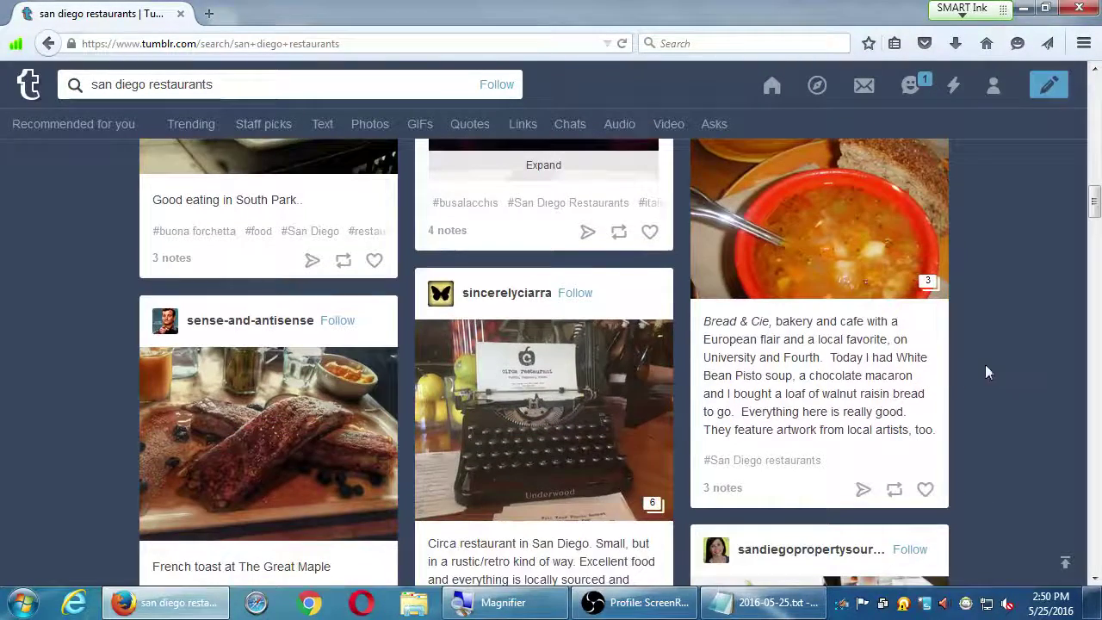
scroll(981, 356, up, 2)
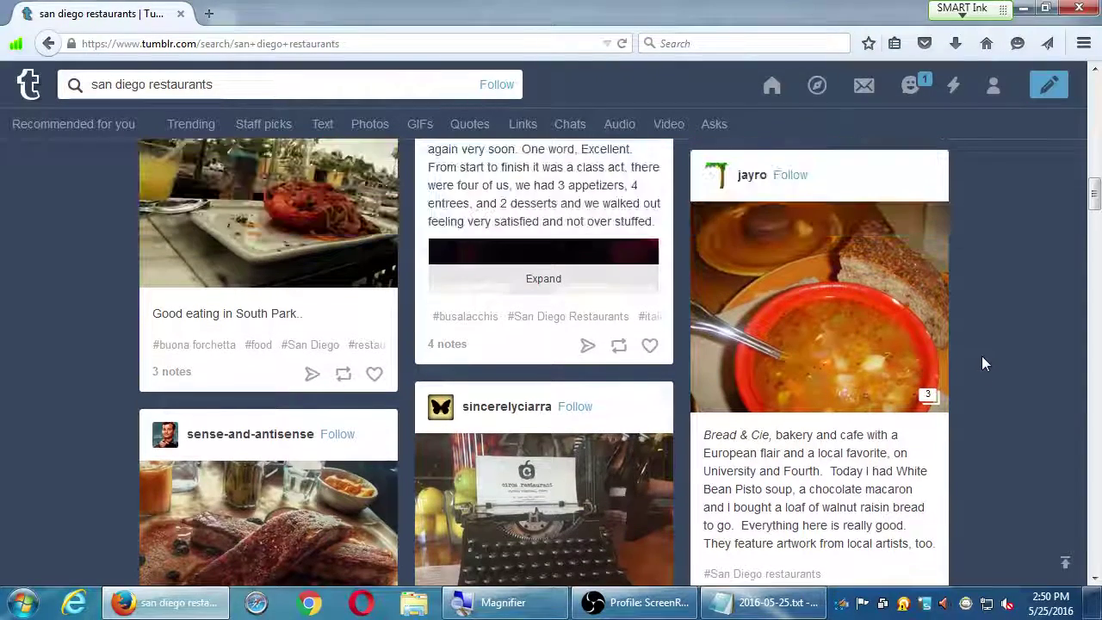
scroll(982, 354, down, 1)
scroll(982, 354, up, 2)
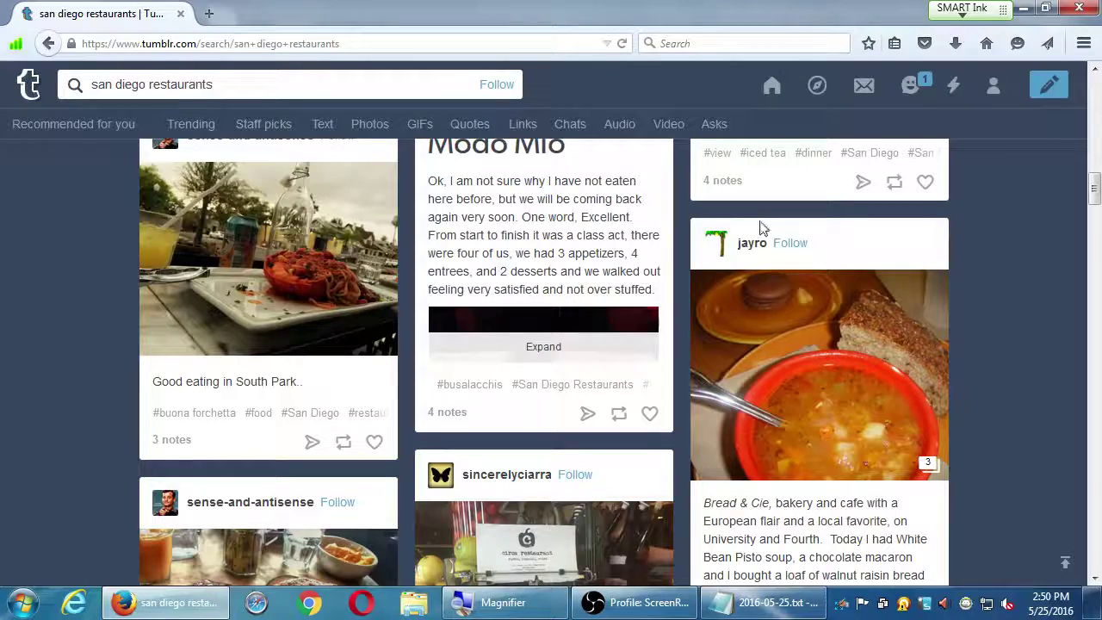
click(940, 394)
scroll(942, 395, up, 1)
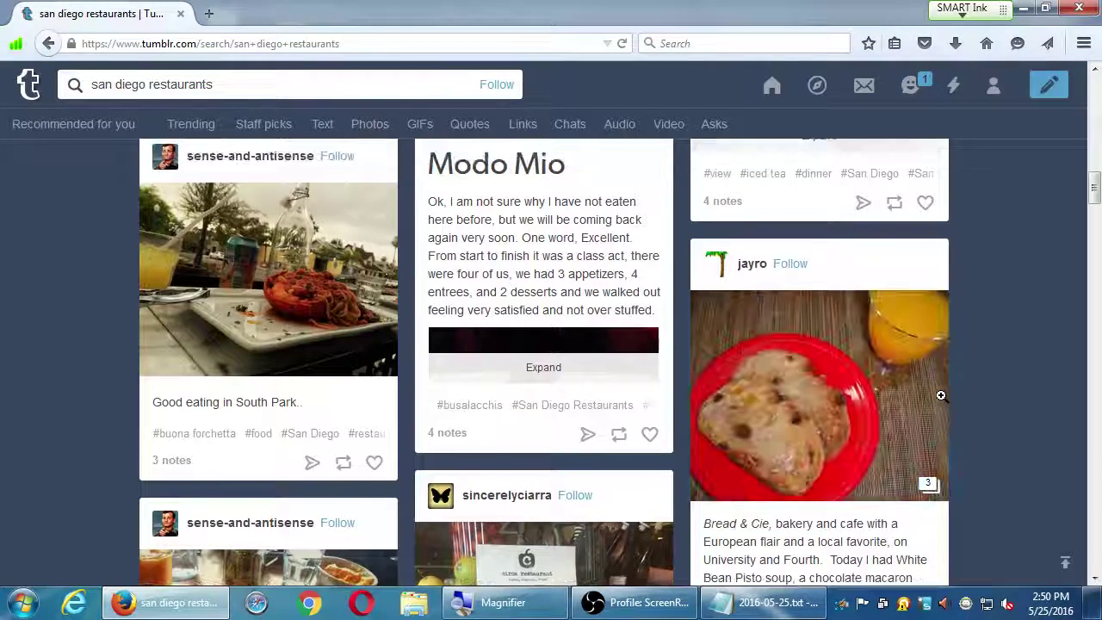
mouse_move(753, 278)
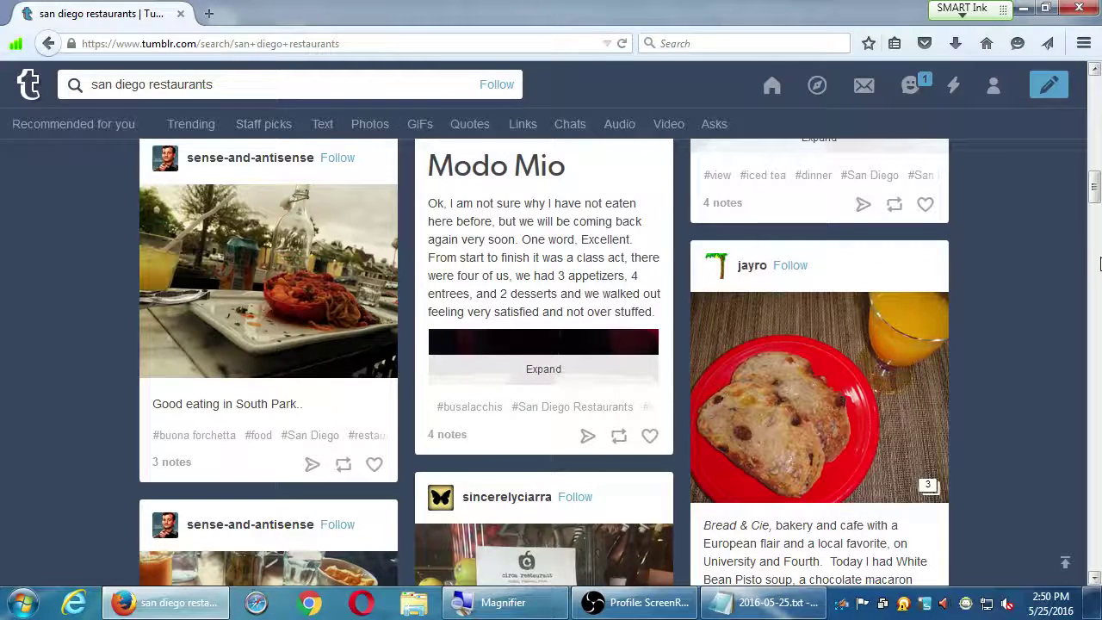
Browse jayro's blog preview, checking its gardening-link description and posts, then close it
click(747, 277)
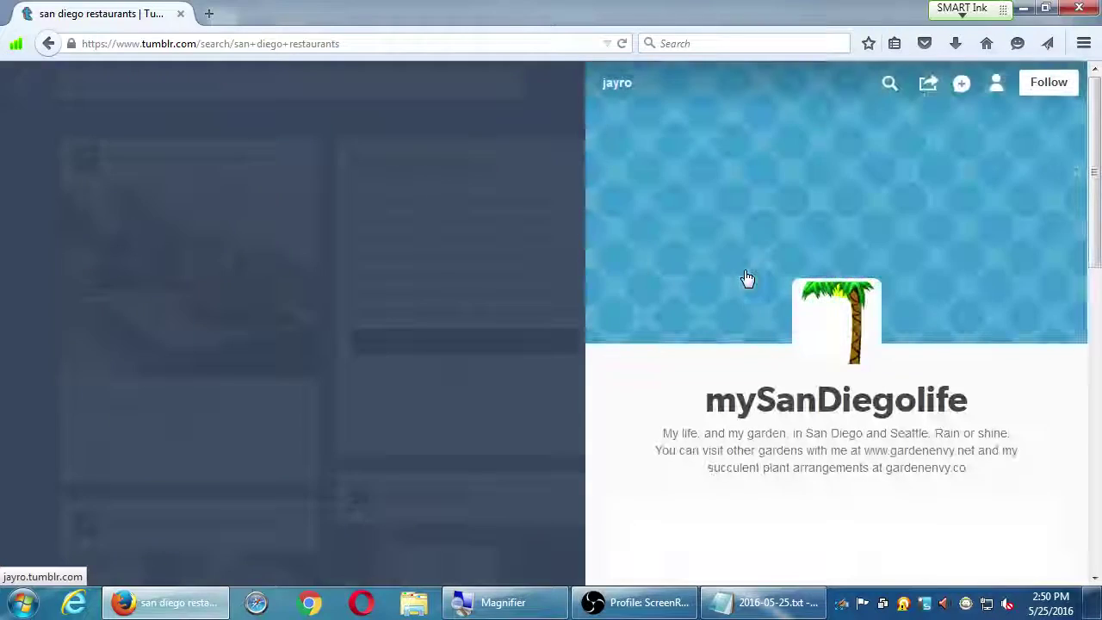
drag(758, 451, 883, 468)
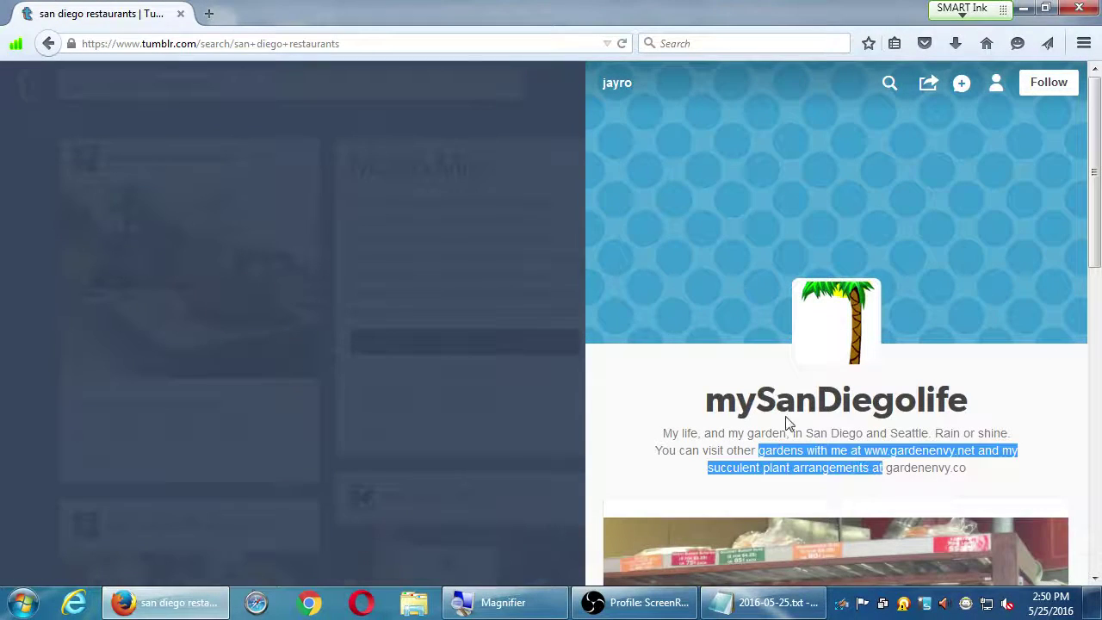
scroll(740, 396, down, 6)
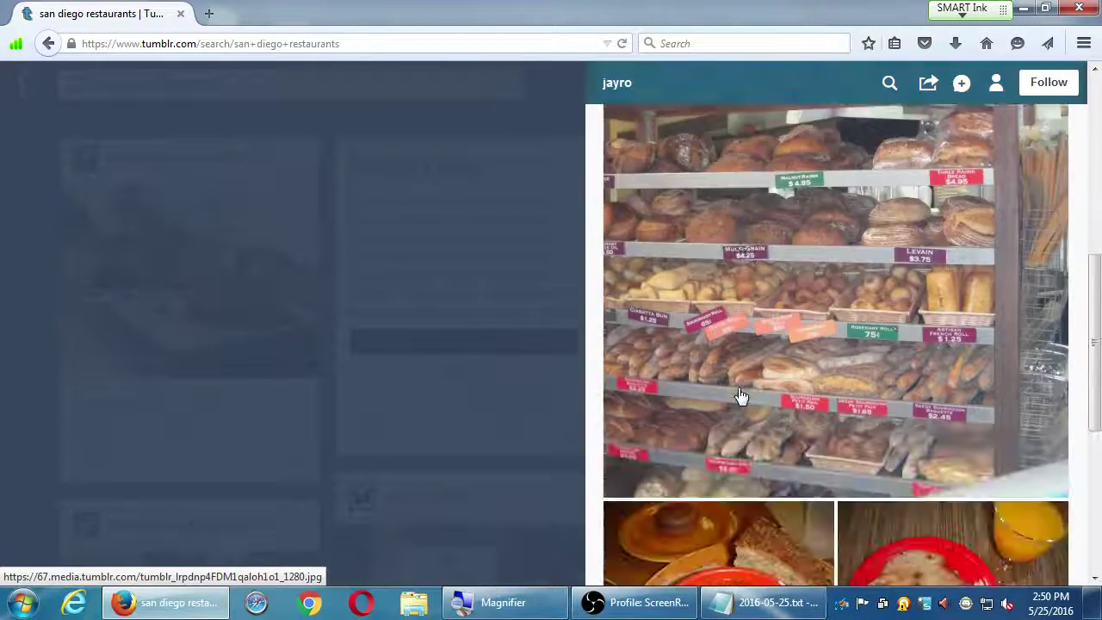
scroll(741, 397, down, 8)
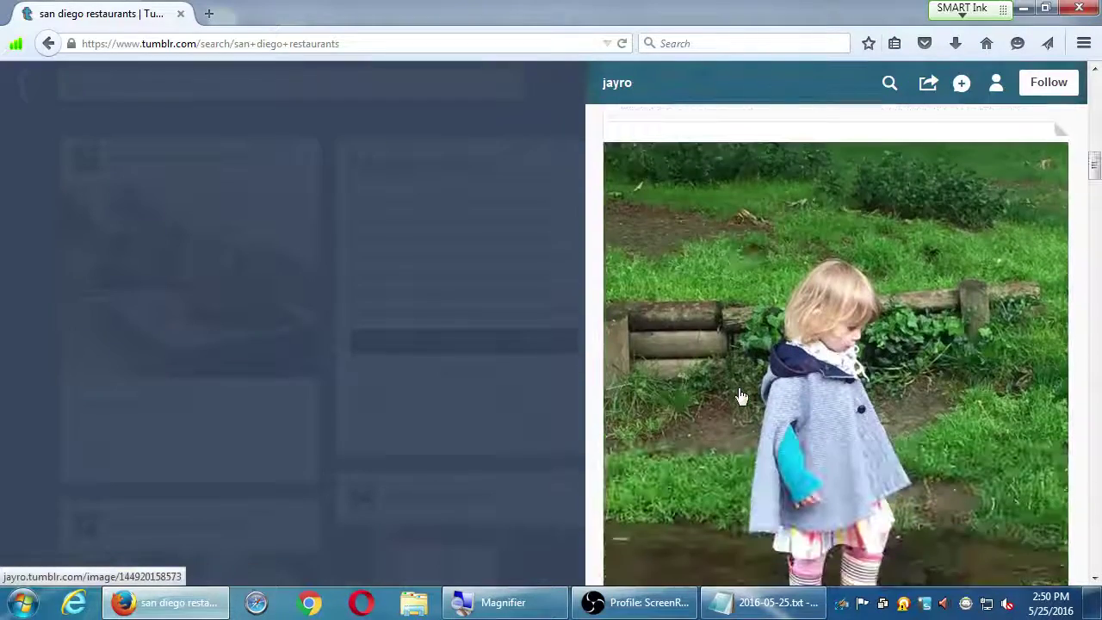
scroll(740, 397, down, 8)
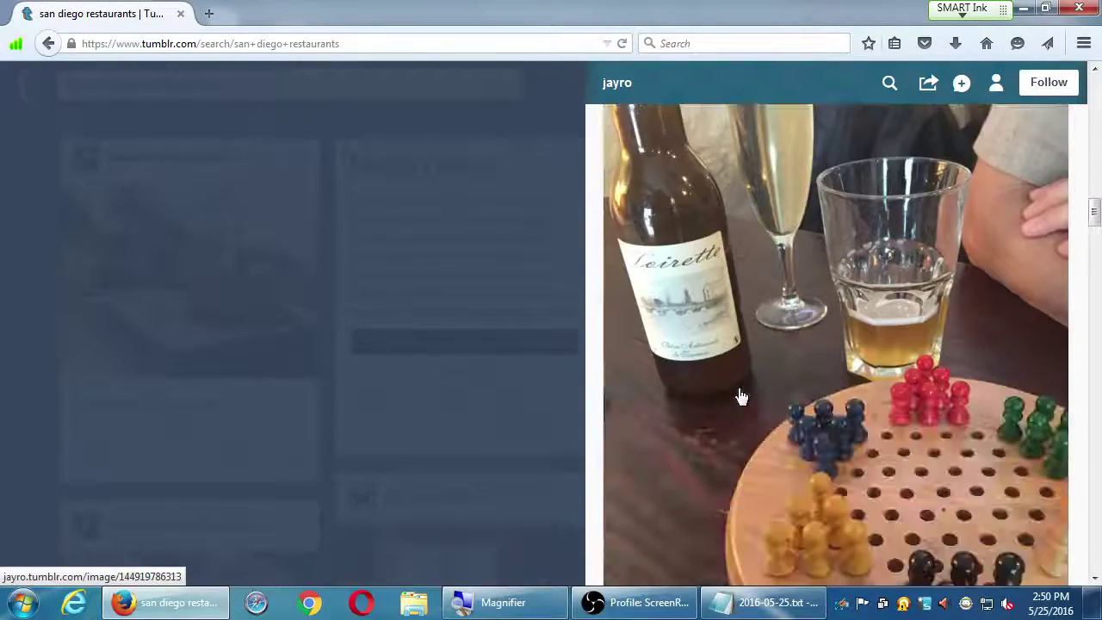
scroll(740, 396, down, 8)
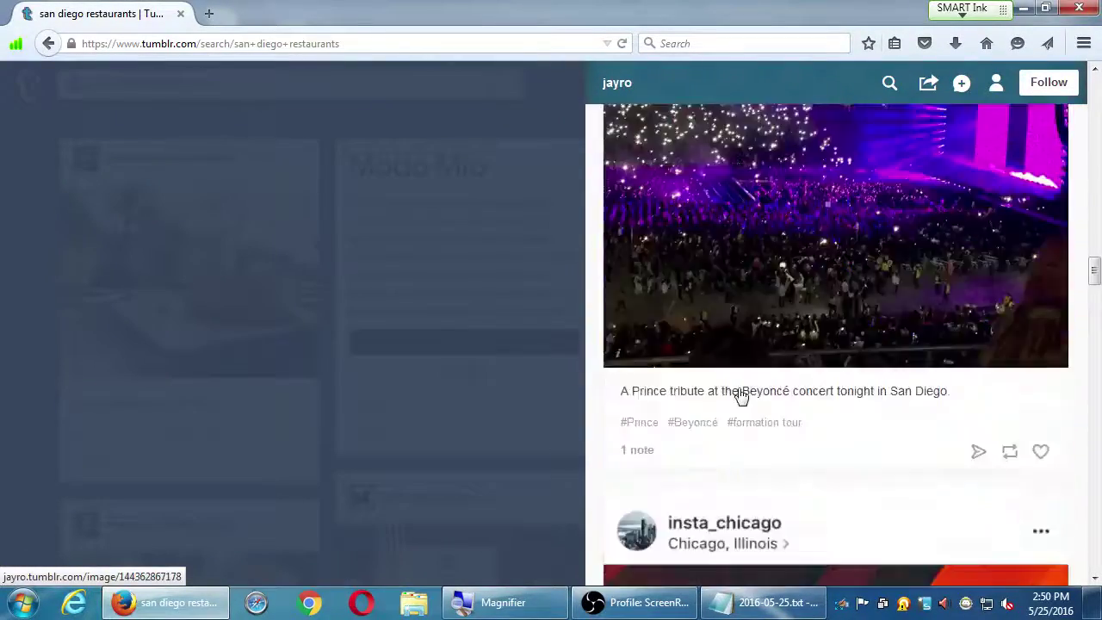
scroll(741, 396, down, 10)
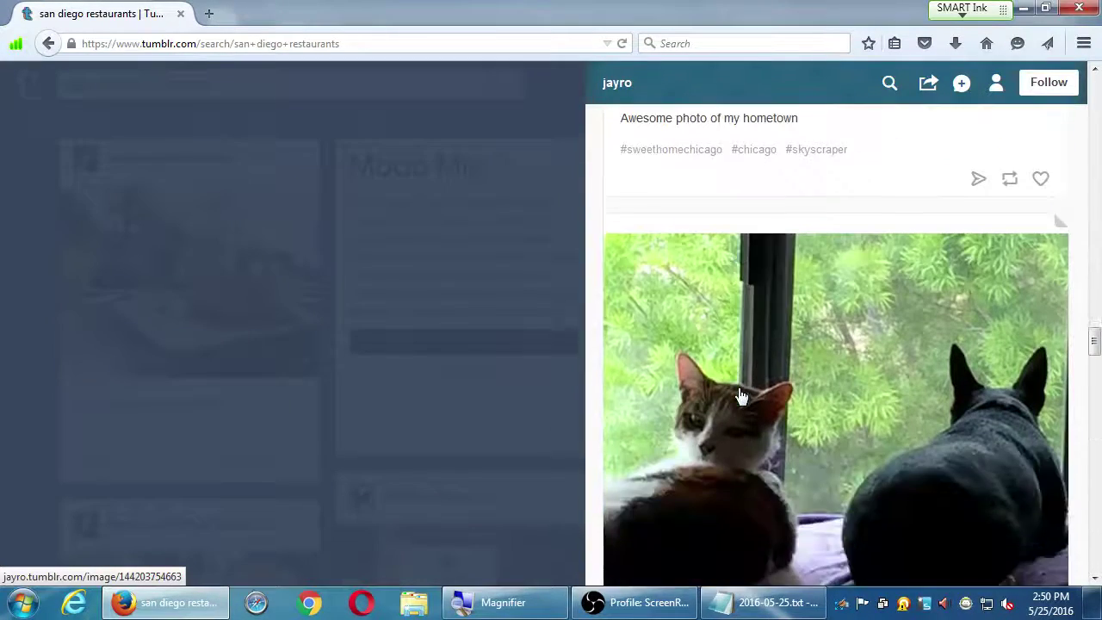
scroll(741, 396, down, 10)
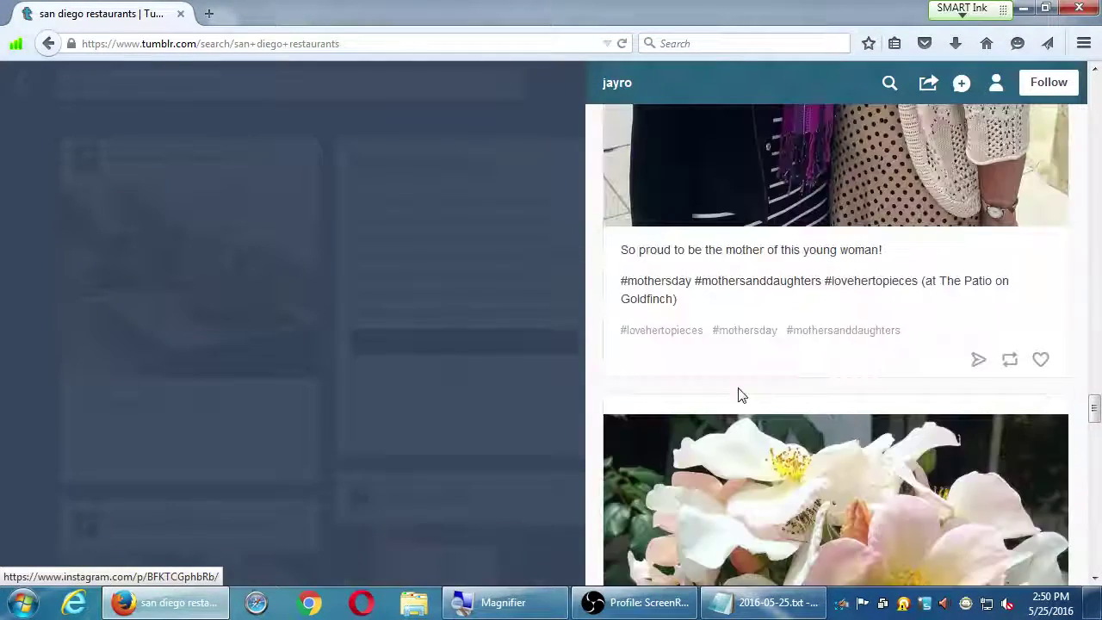
scroll(741, 396, down, 10)
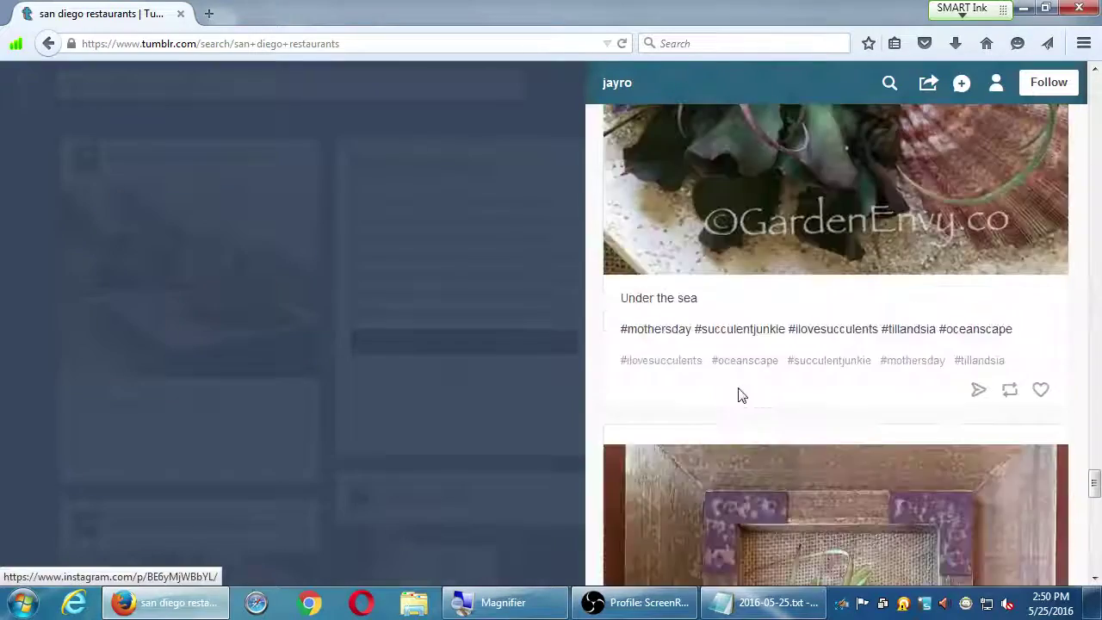
scroll(740, 396, down, 8)
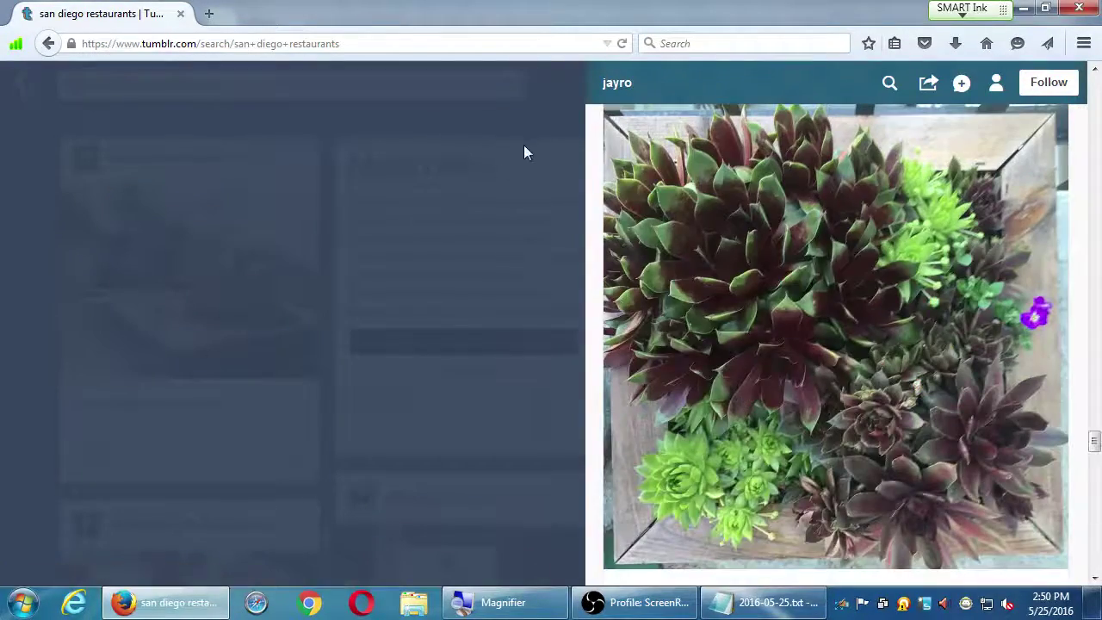
click(524, 147)
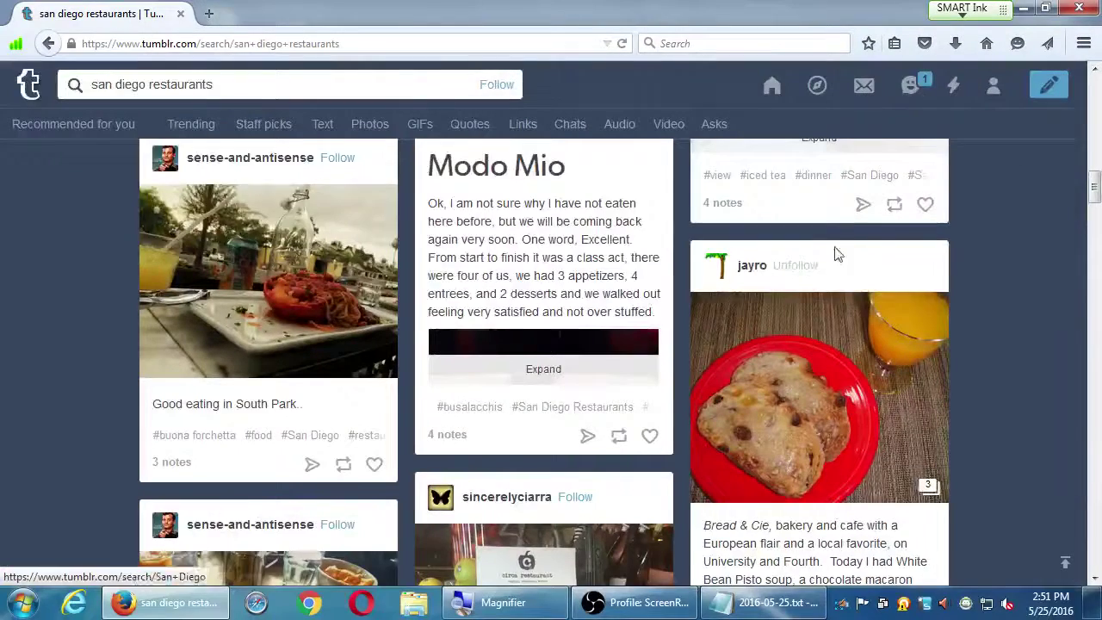
scroll(571, 507, down, 3)
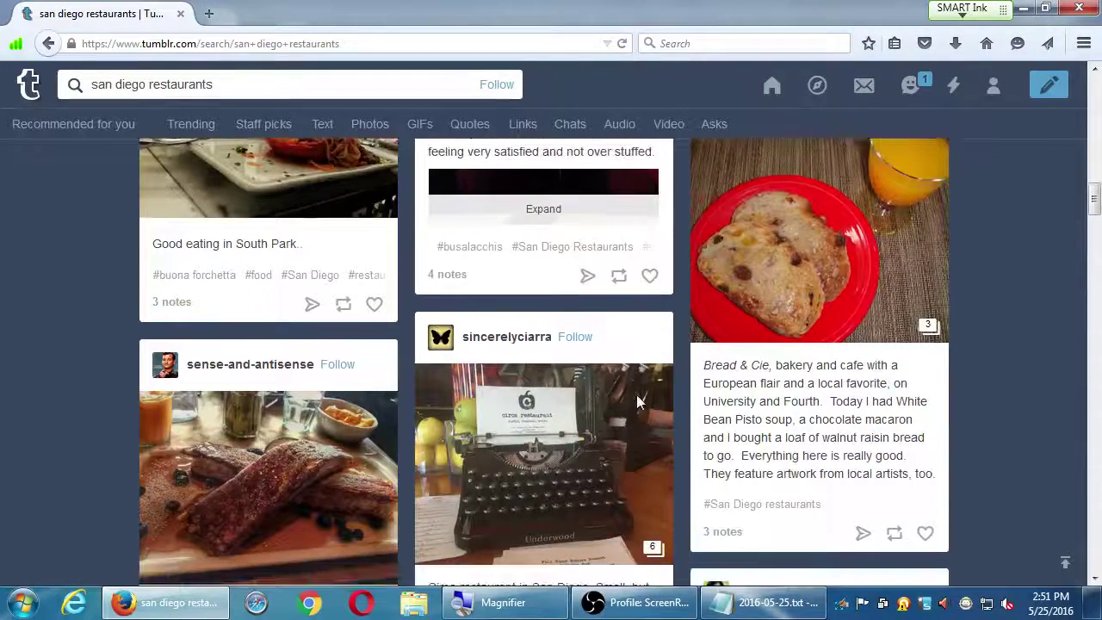
scroll(112, 358, down, 1)
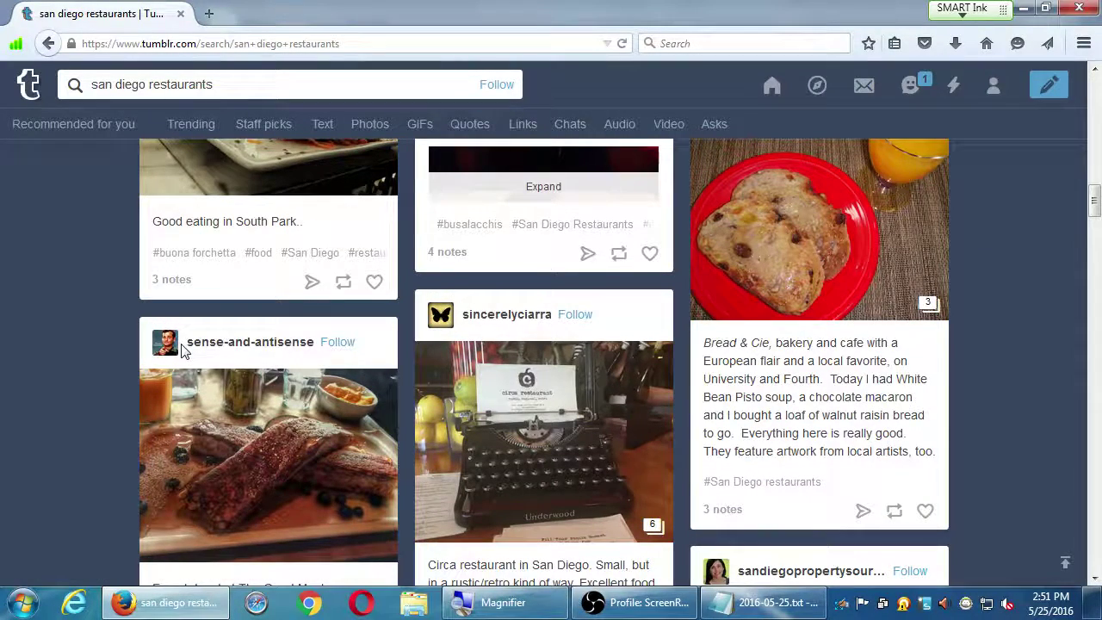
click(211, 344)
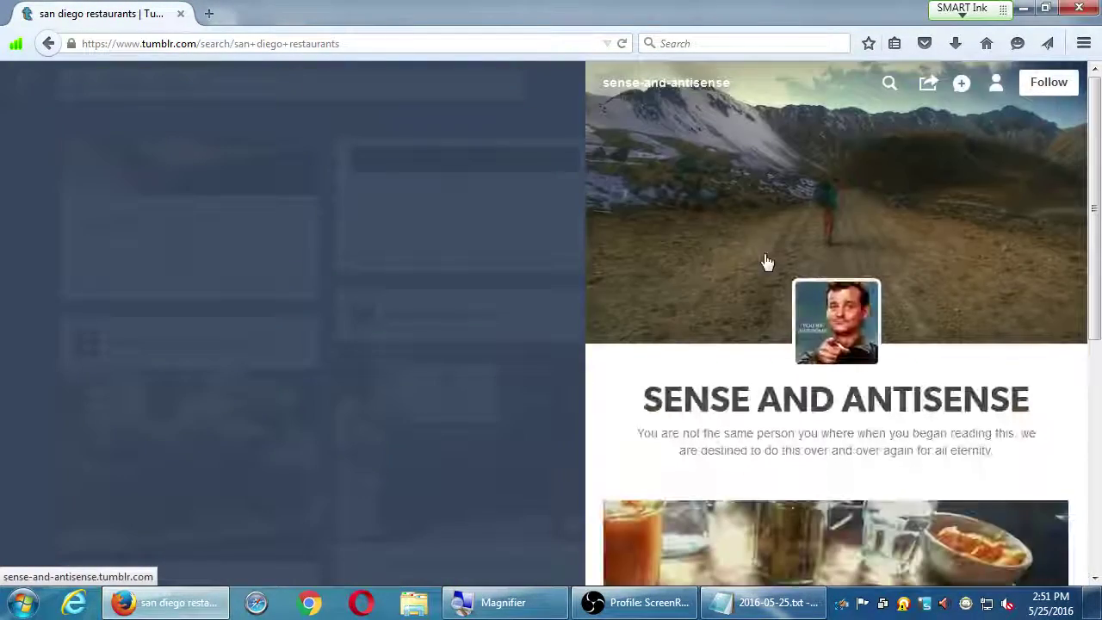
scroll(767, 262, down, 8)
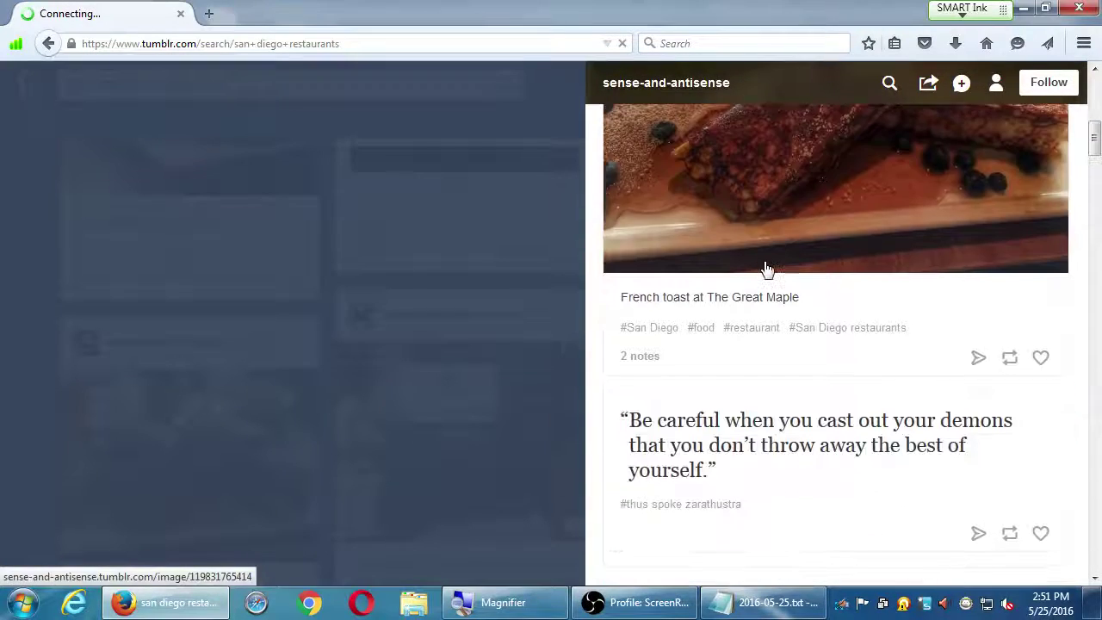
scroll(767, 269, down, 8)
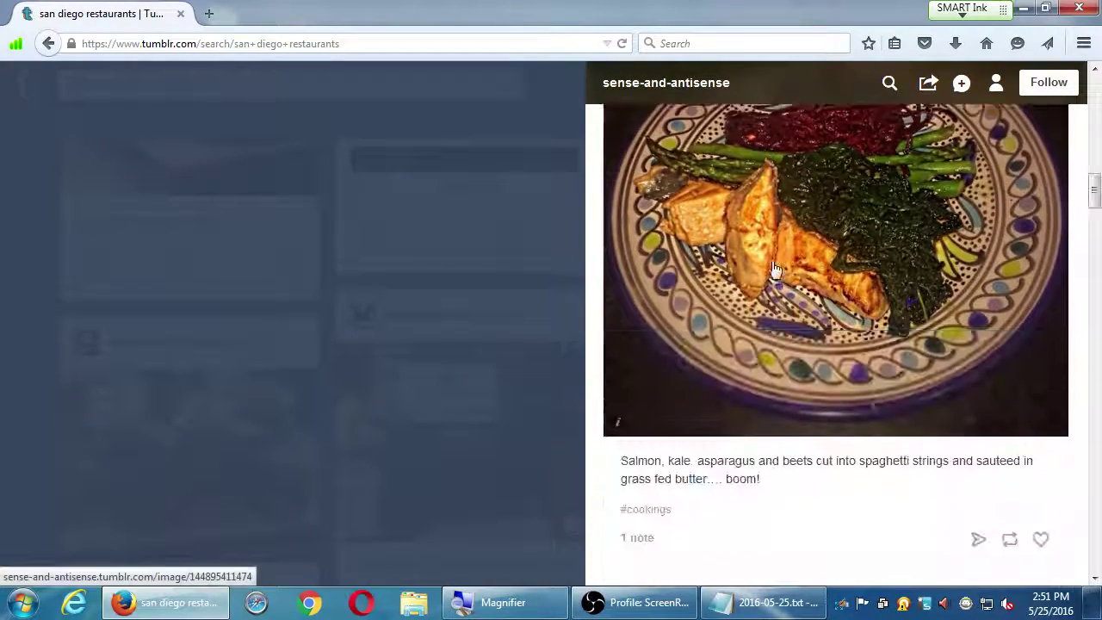
scroll(774, 270, down, 5)
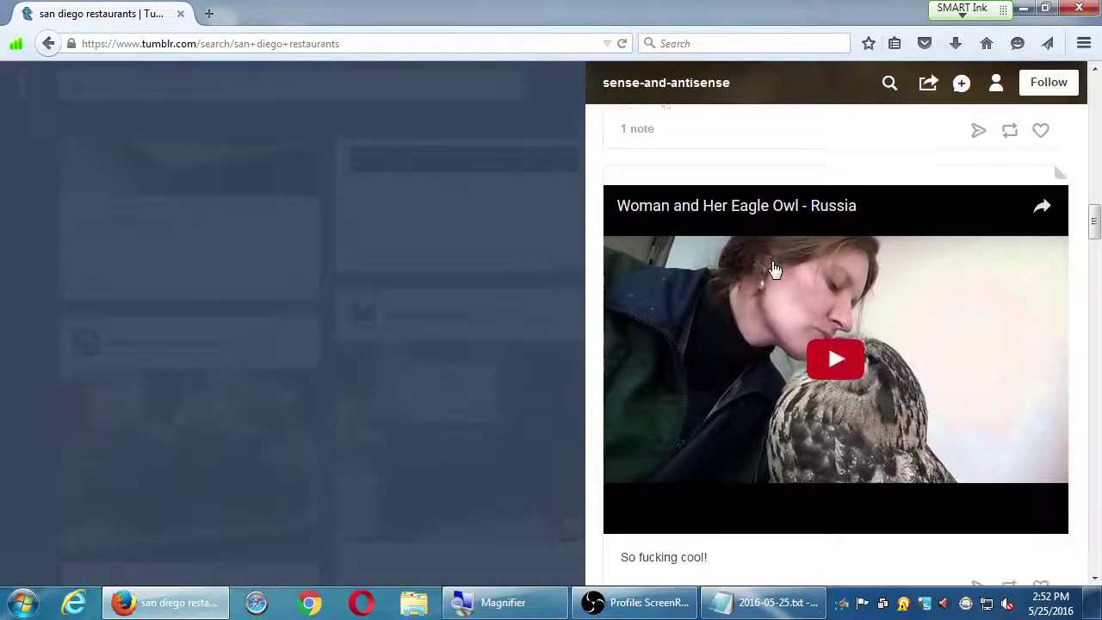
scroll(774, 269, down, 10)
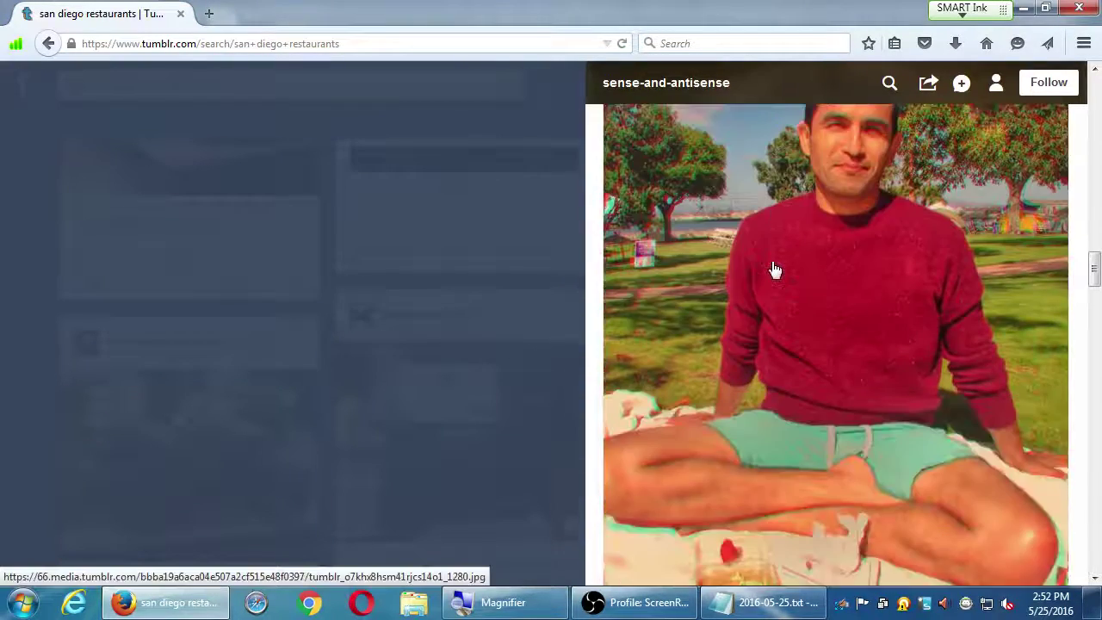
scroll(774, 270, down, 10)
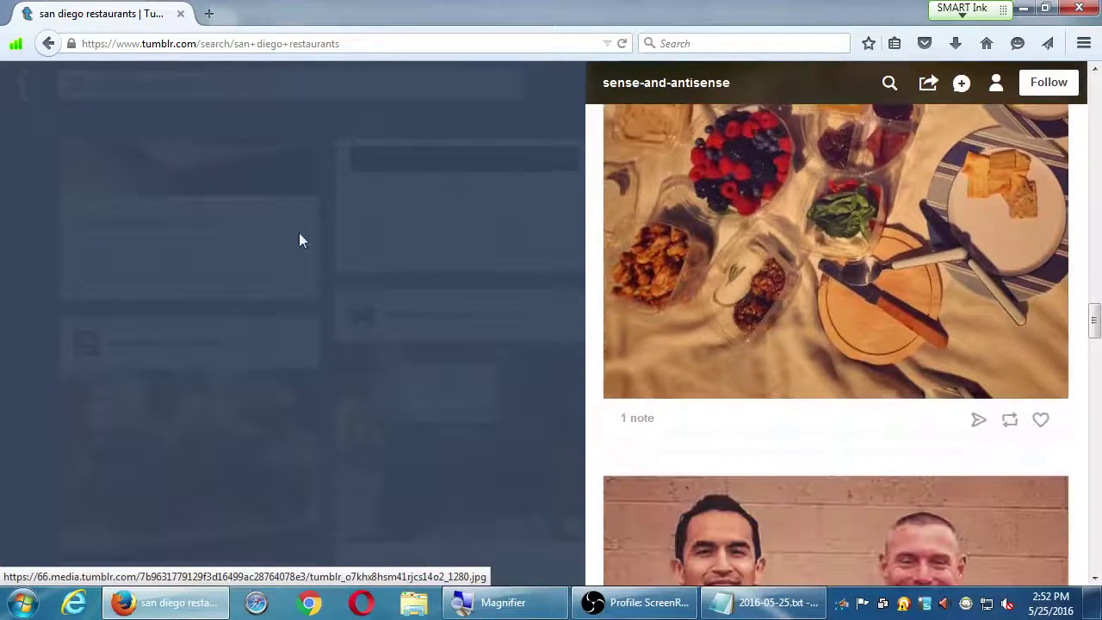
click(346, 198)
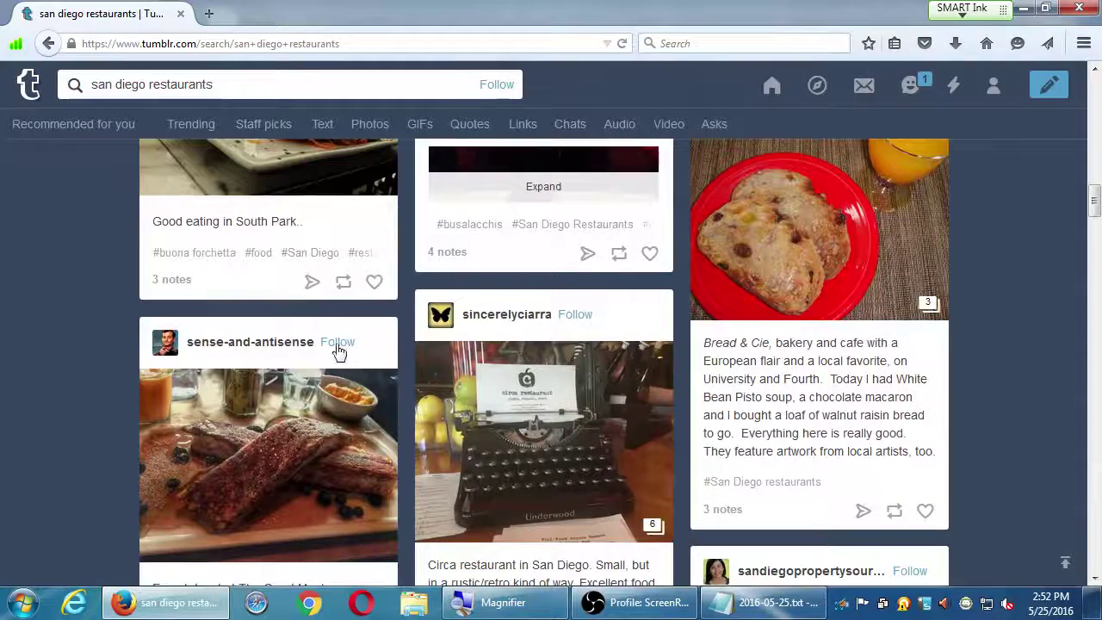
Follow the sense-and-antisense blog from the san diego restaurants results
click(339, 343)
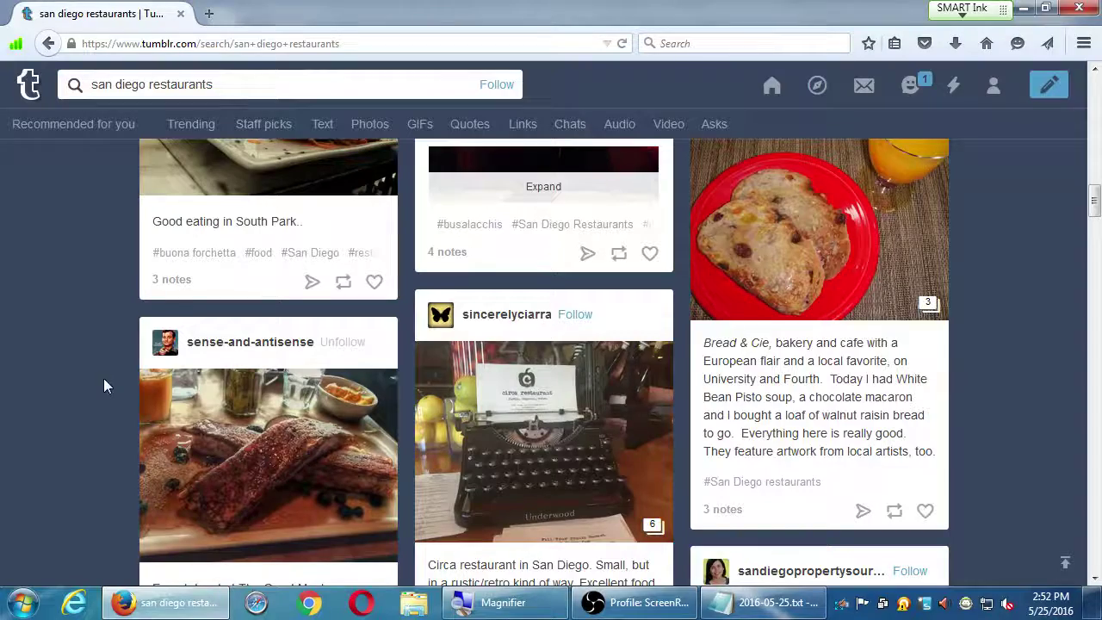
scroll(242, 383, down, 3)
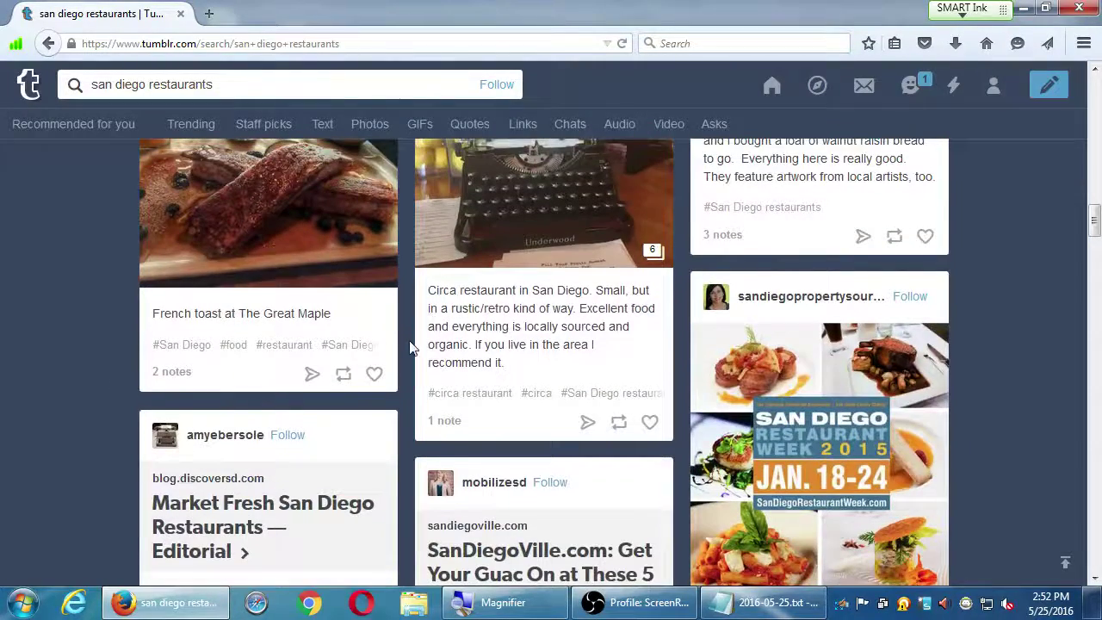
scroll(410, 346, up, 1)
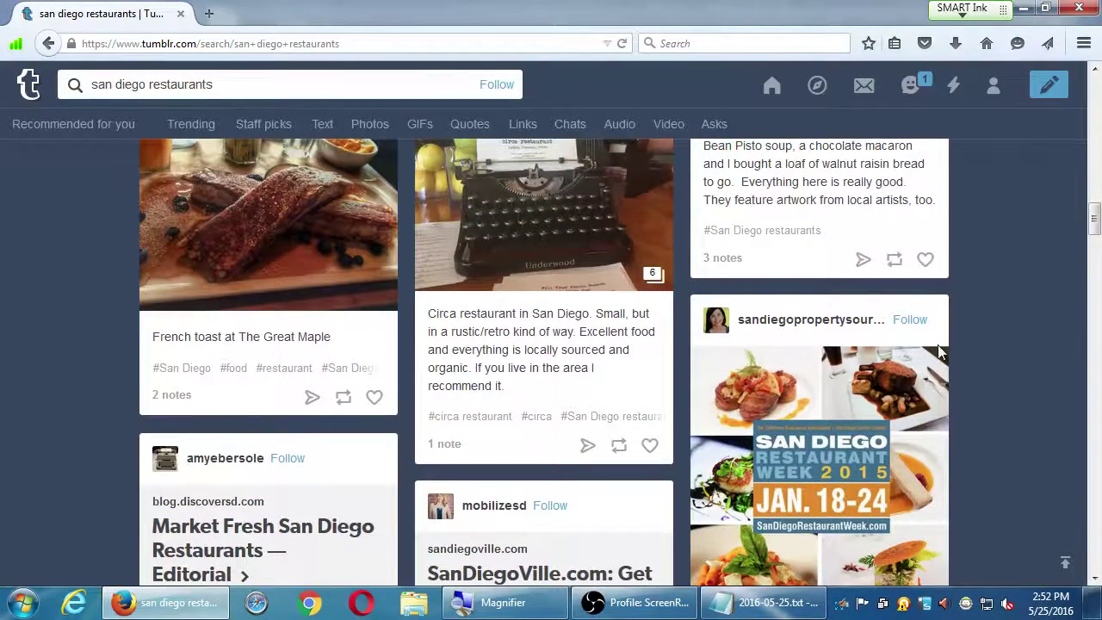
click(715, 599)
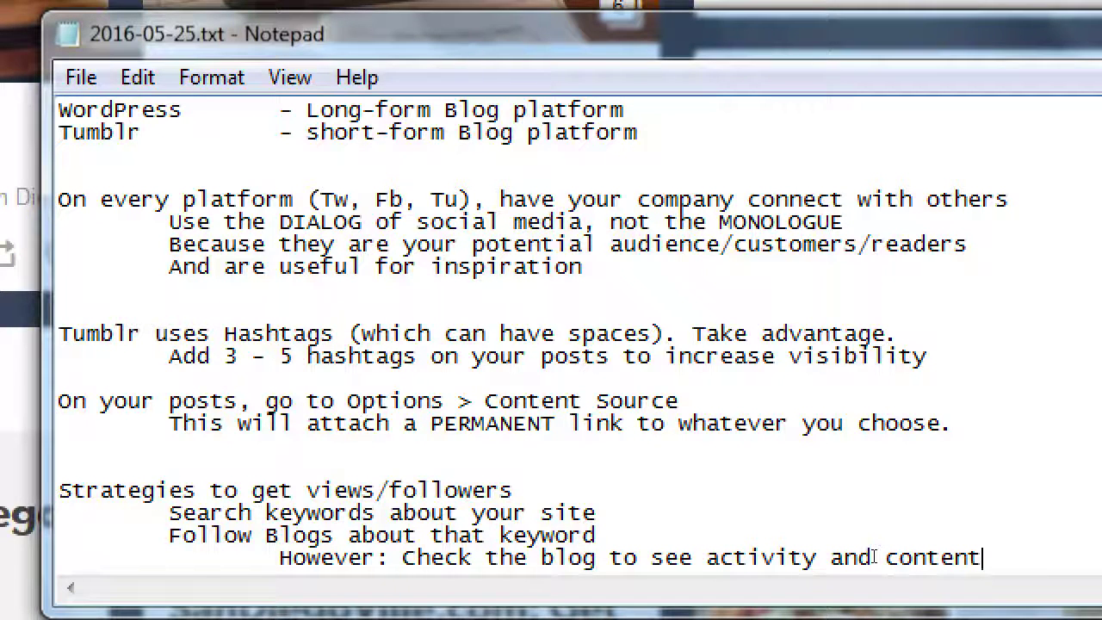
Add the indented strategy 'In the Search results, interact with posts'
key(Return)
key(Tab)
text(In the s)
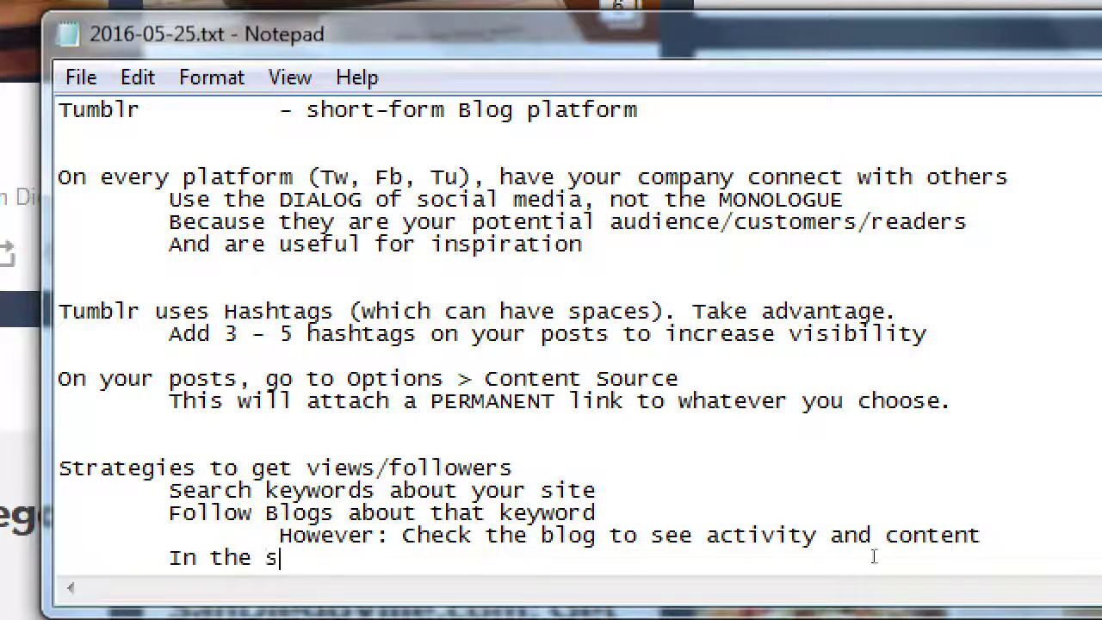
key(BackSpace)
text(Search )
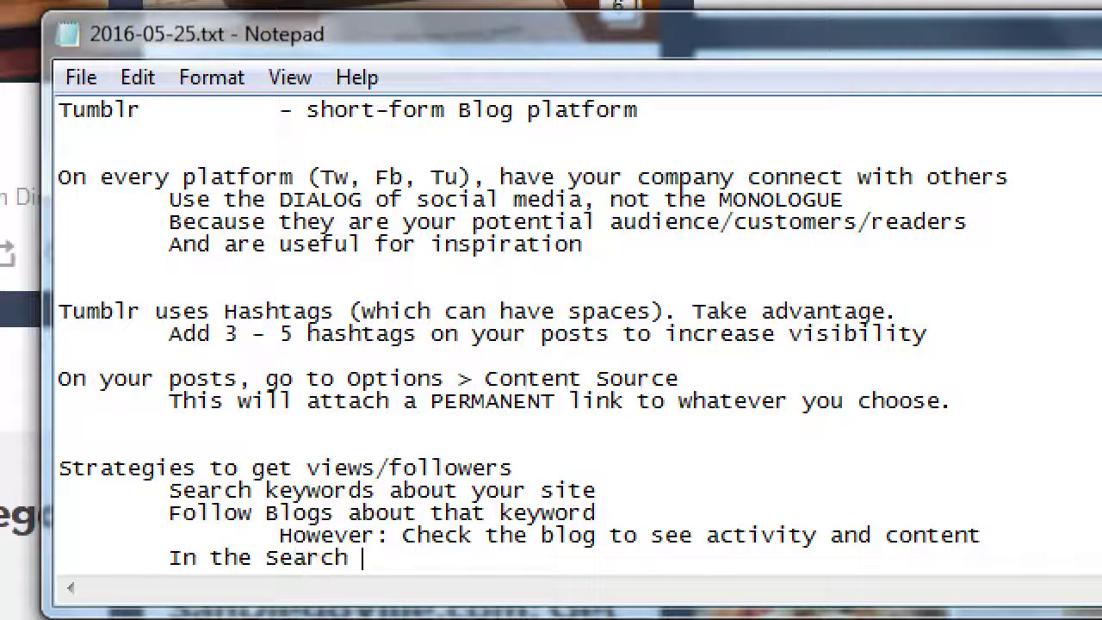
text(results, in)
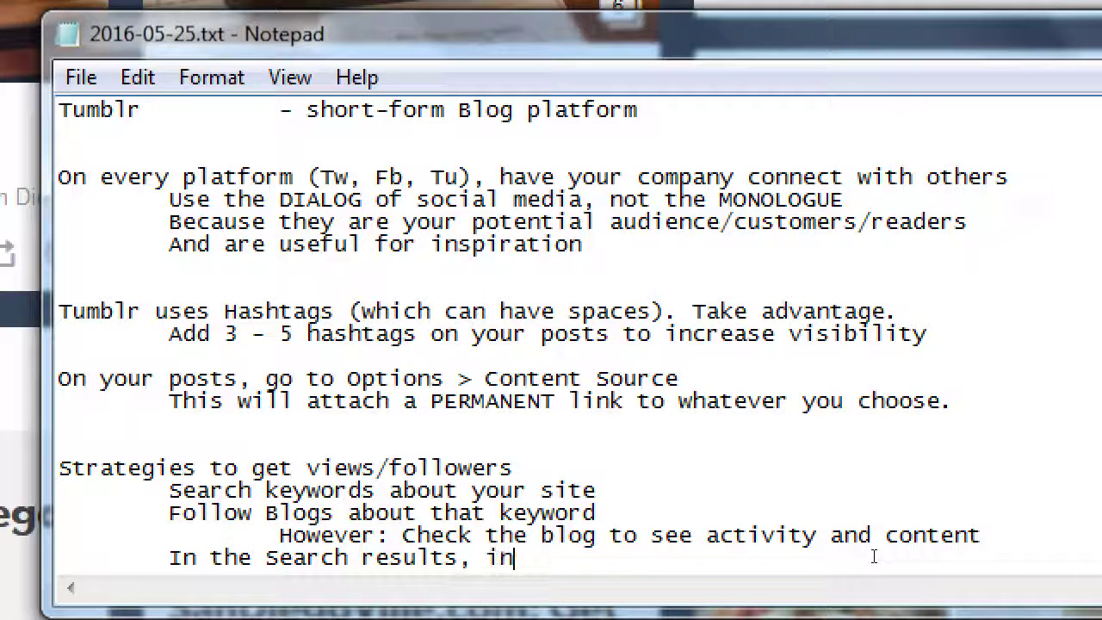
text(terac)
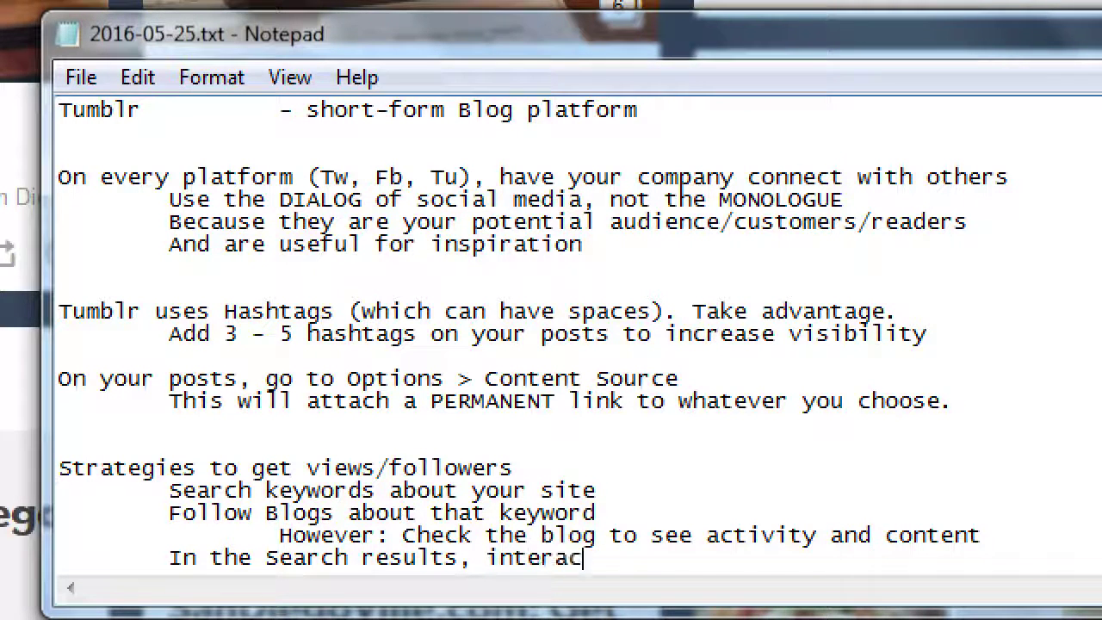
text(t with posts)
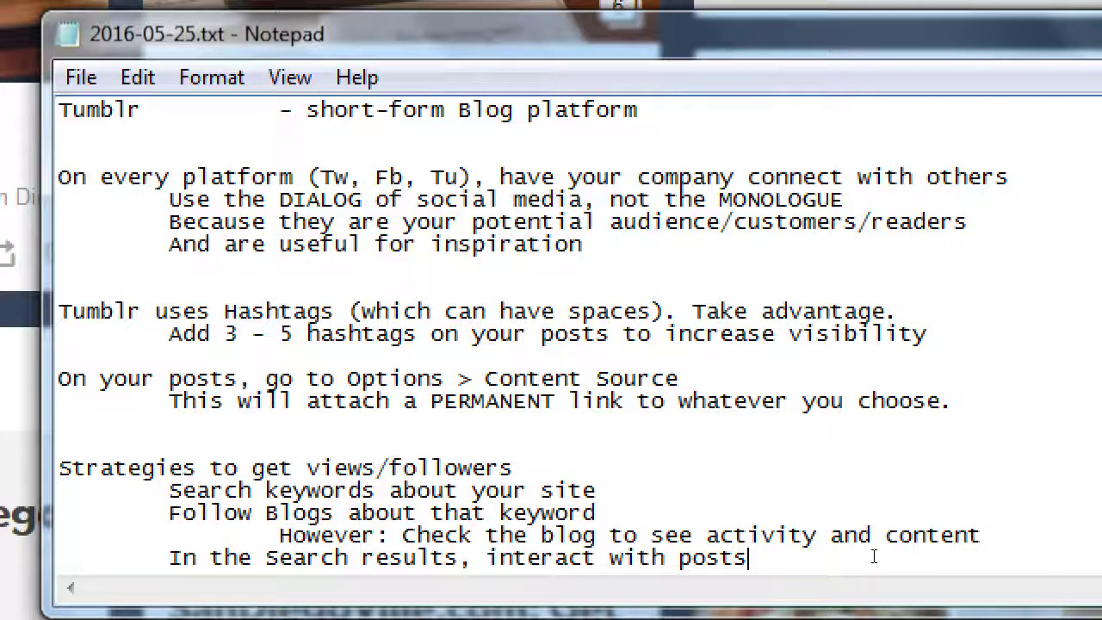
Add the heading 'Levels of interaction on social media' with indented item 'Like'
key(Return)
key(Return)
key(Return)
key(Return)
key(Return)
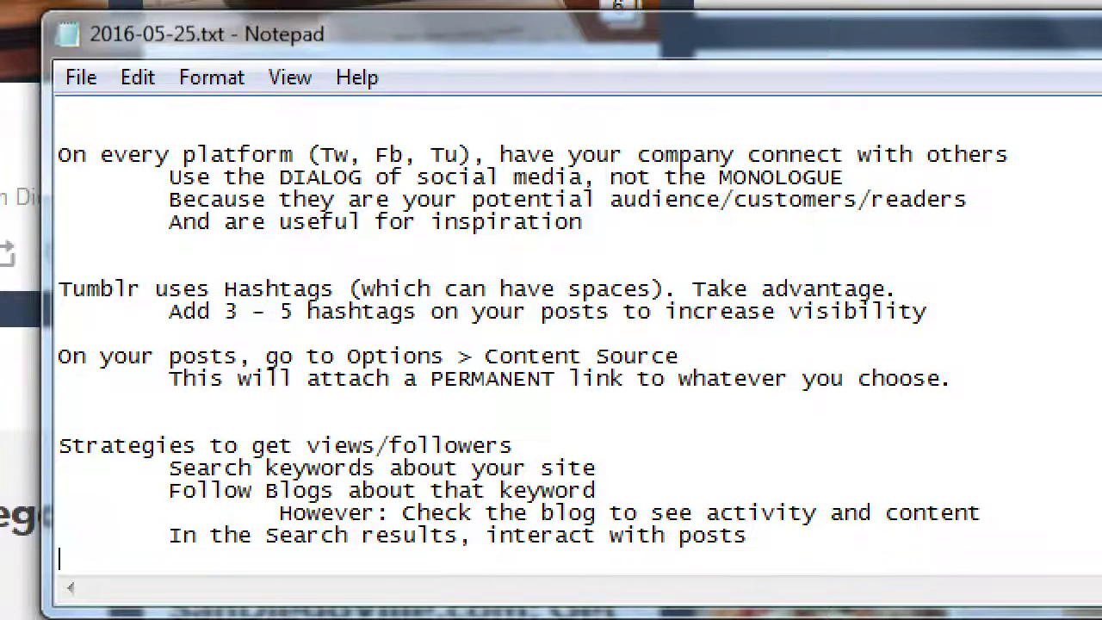
text(Le)
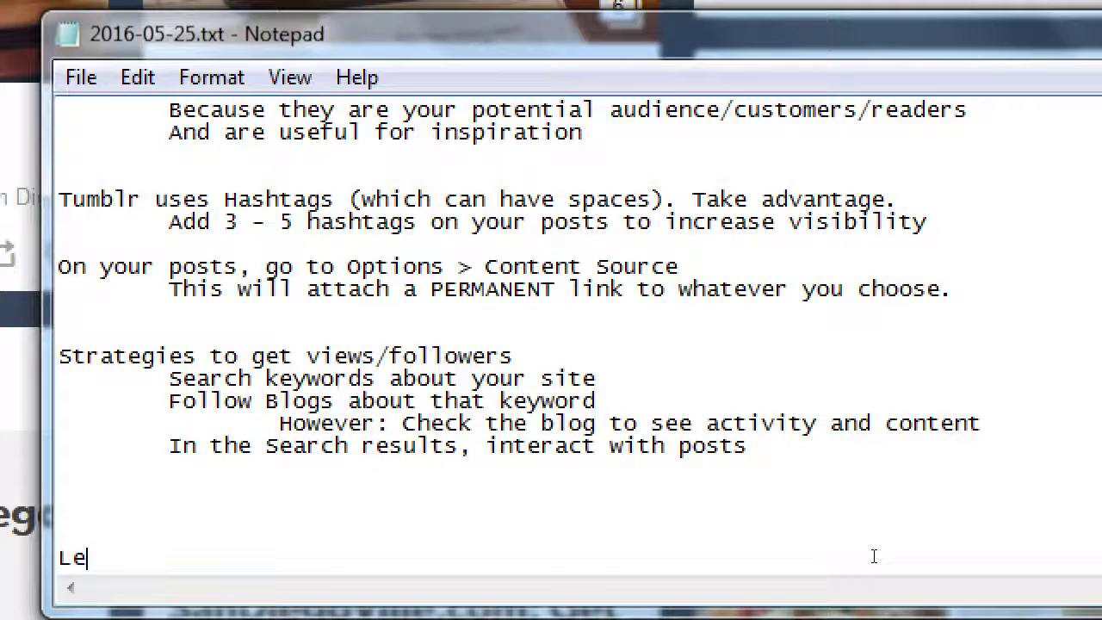
text(vels of interactii)
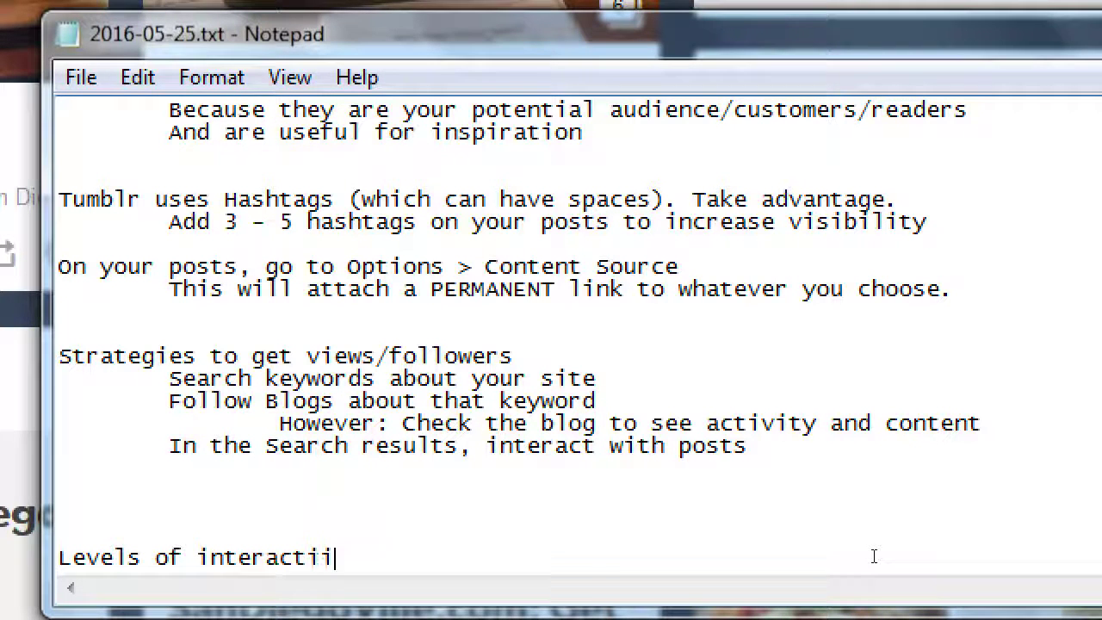
key(BackSpace)
text(on on social media)
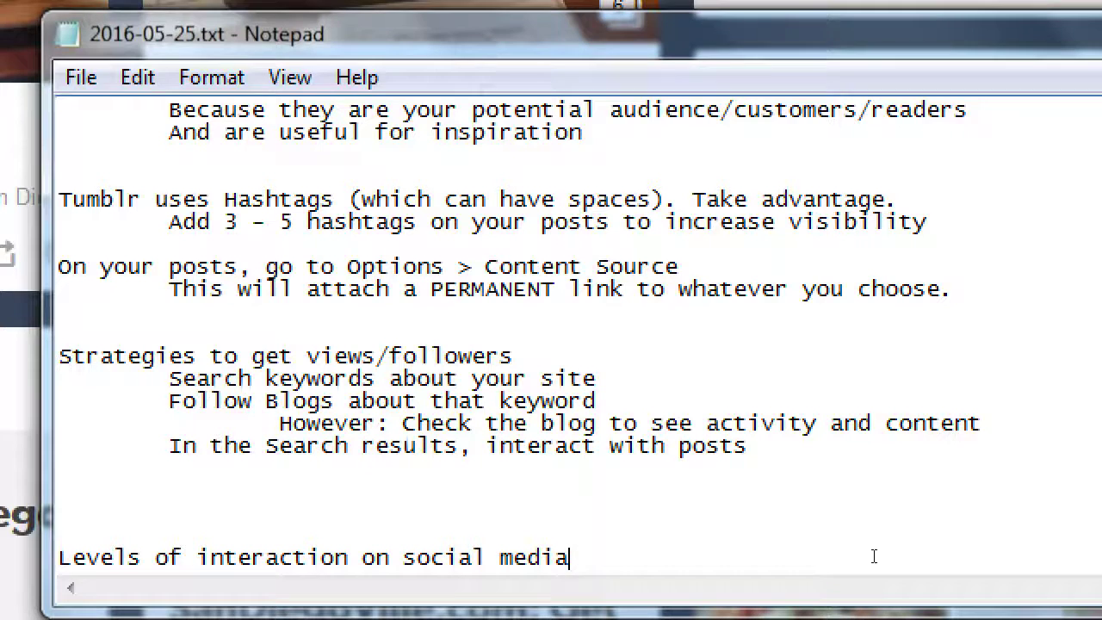
key(Return)
key(Tab)
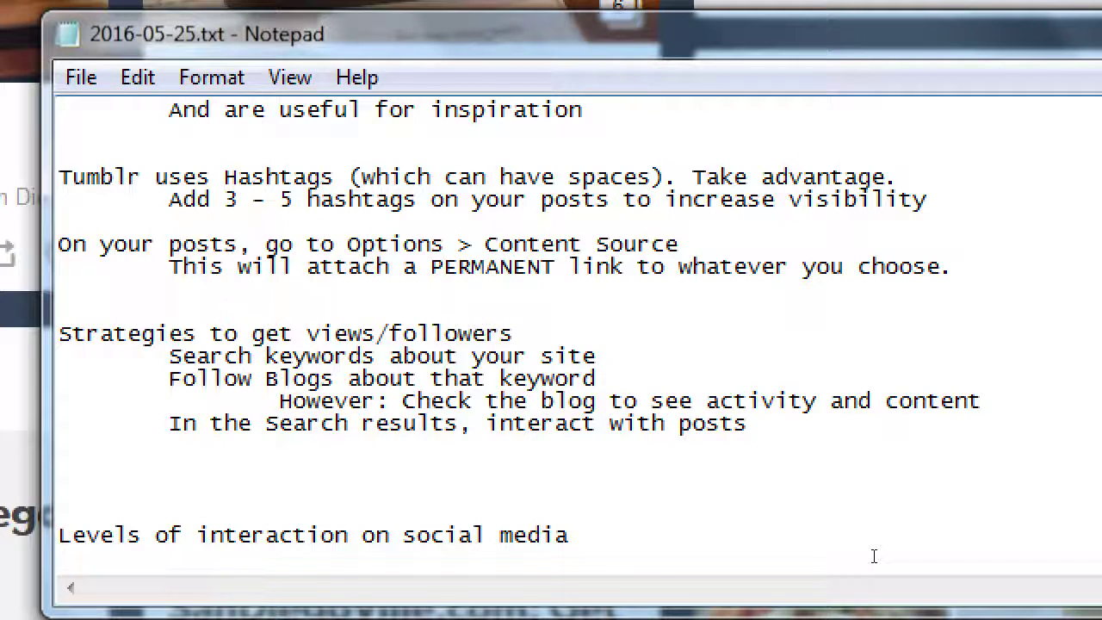
text(Like)
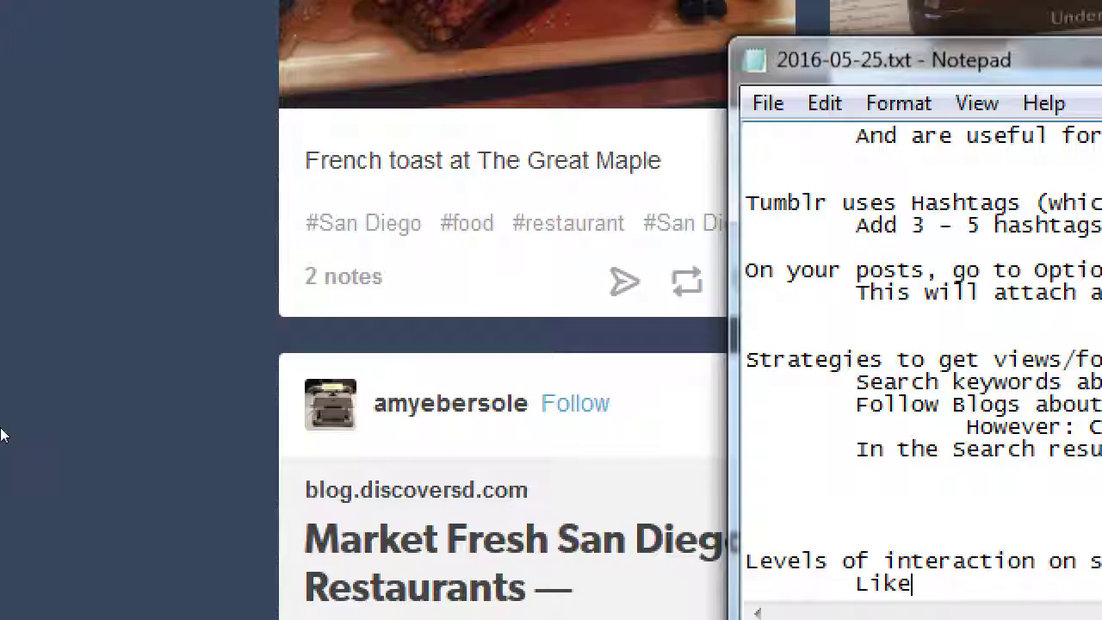
Like the marinainnsd post about hole-in-the-wall spots in SD
click(53, 413)
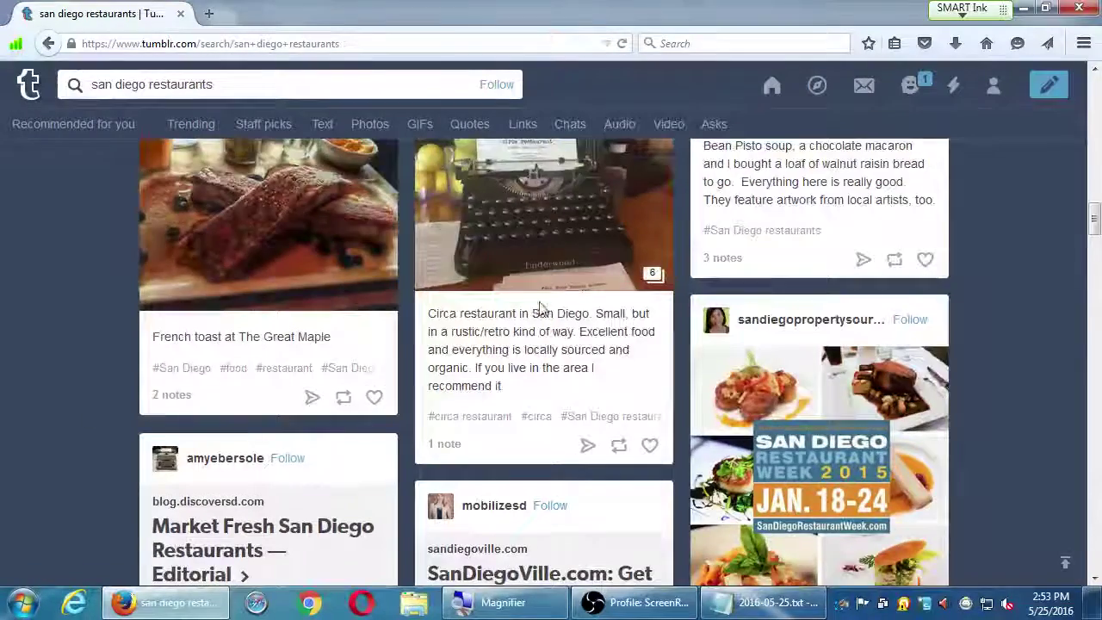
scroll(541, 310, down, 3)
scroll(541, 310, down, 2)
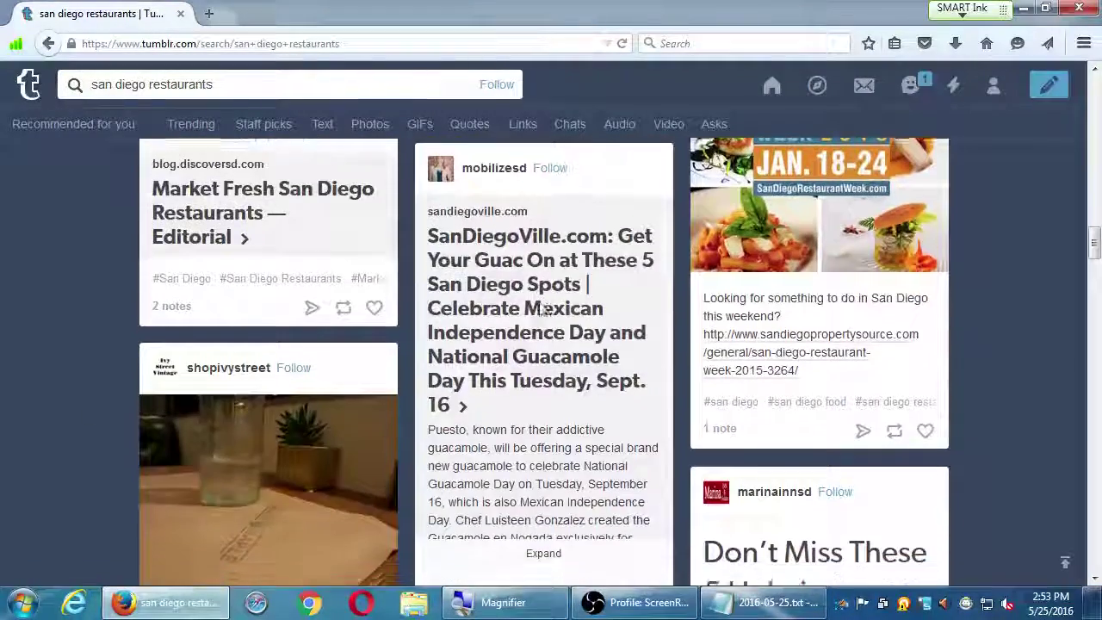
scroll(685, 346, up, 1)
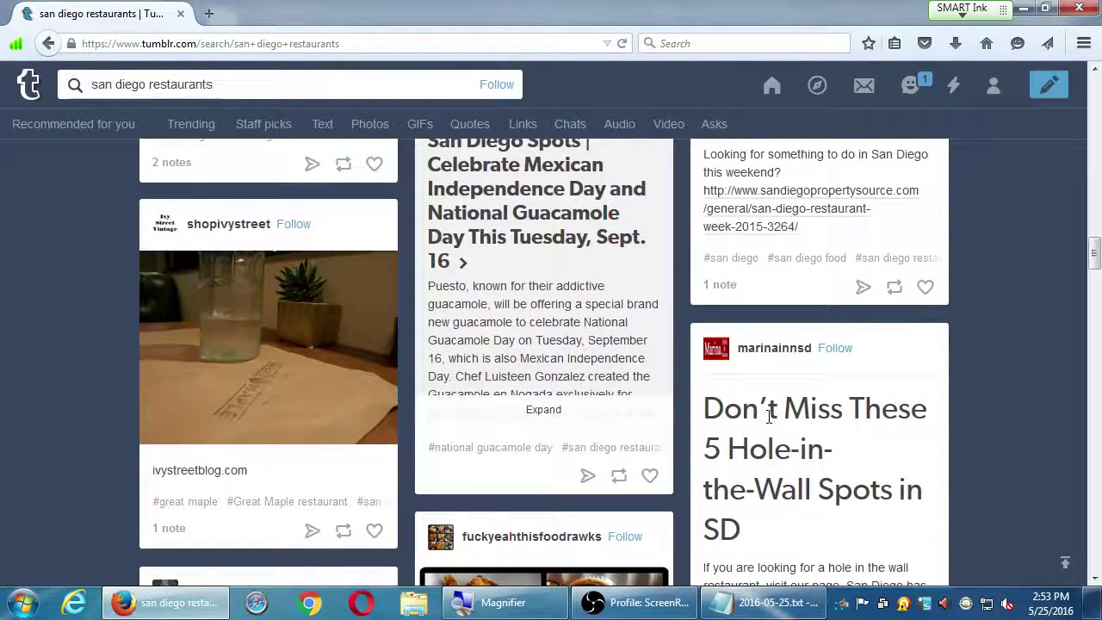
scroll(766, 418, down, 5)
scroll(772, 422, up, 1)
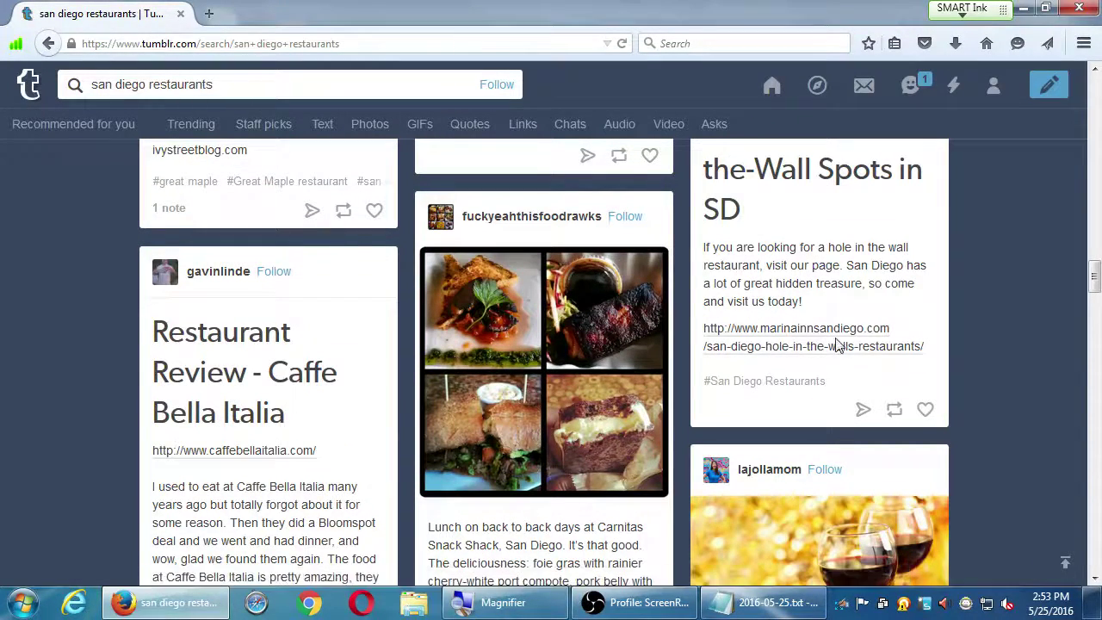
click(926, 413)
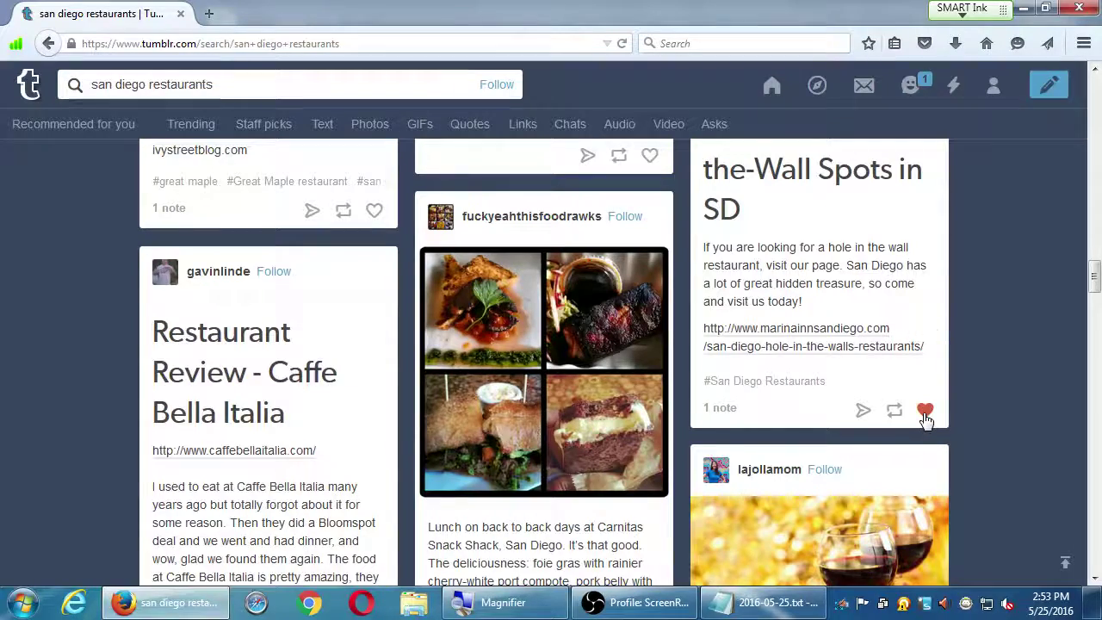
key(alt+Tab)
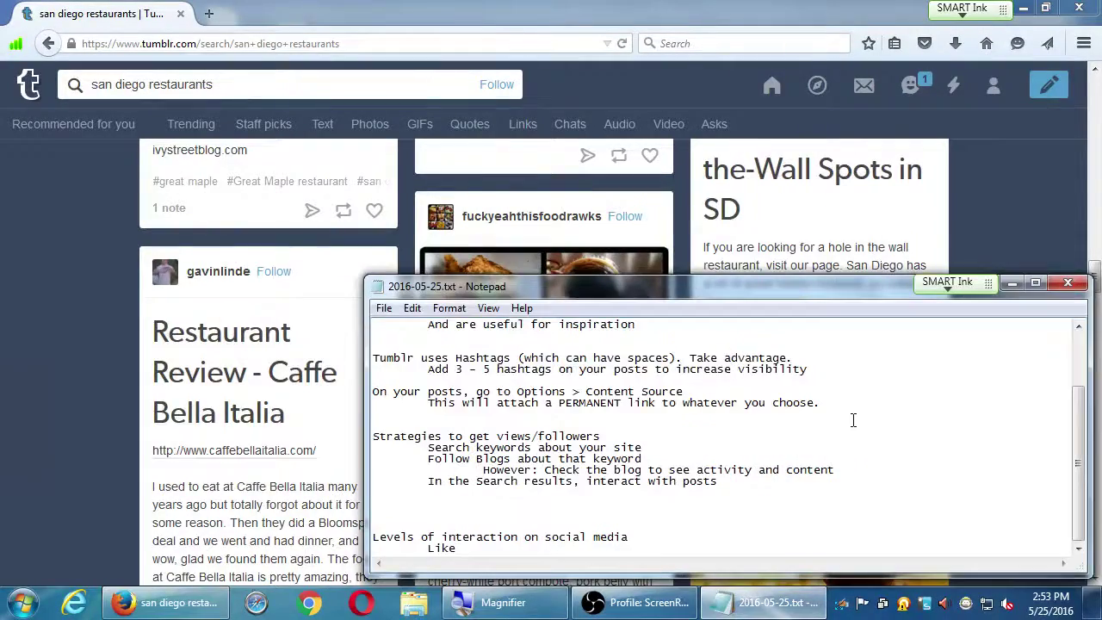
Magnify the screen and scroll up the Tumblr search results
key(super+plus)
key(super+plus)
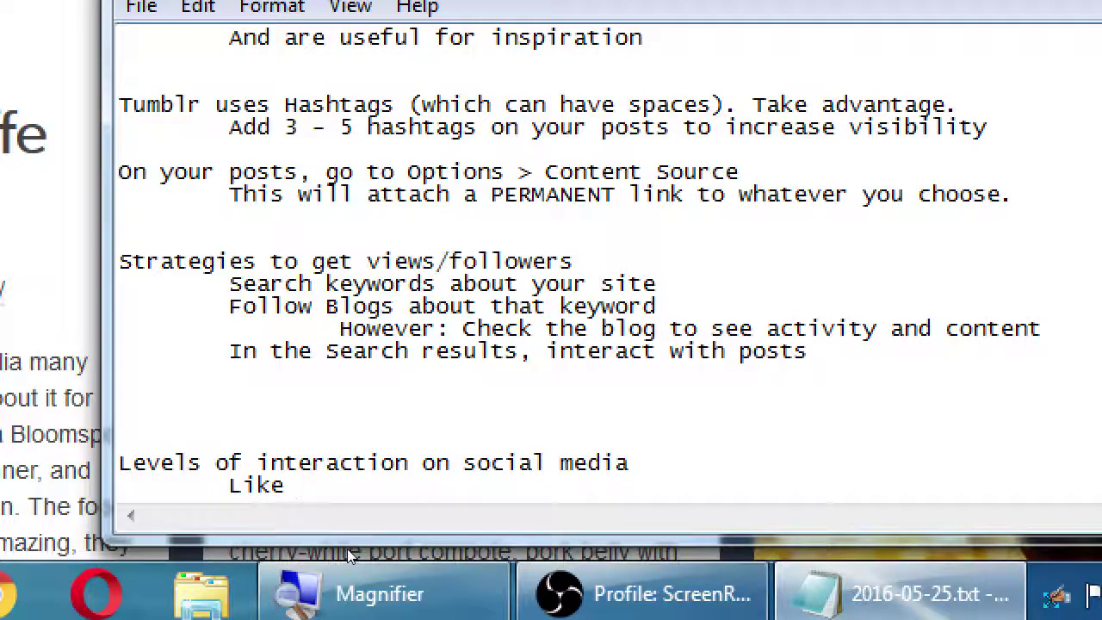
click(762, 540)
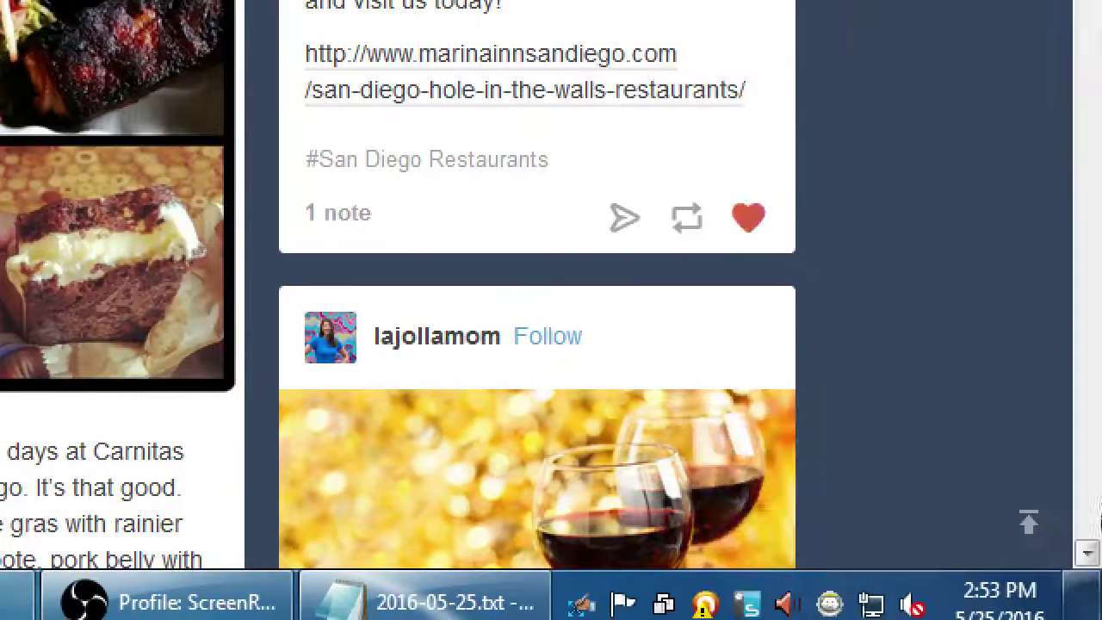
scroll(1027, 404, up, 2)
scroll(1007, 371, up, 4)
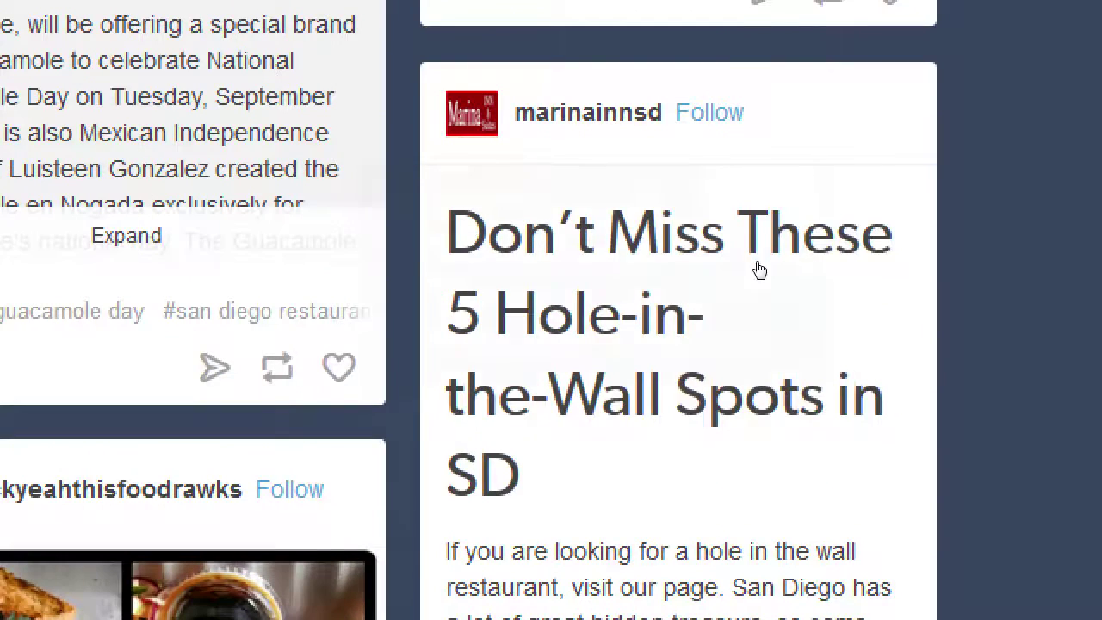
mouse_move(755, 266)
Write 'In social media, you GET what you GIVE' on the empty line above the heading
key(alt+Tab)
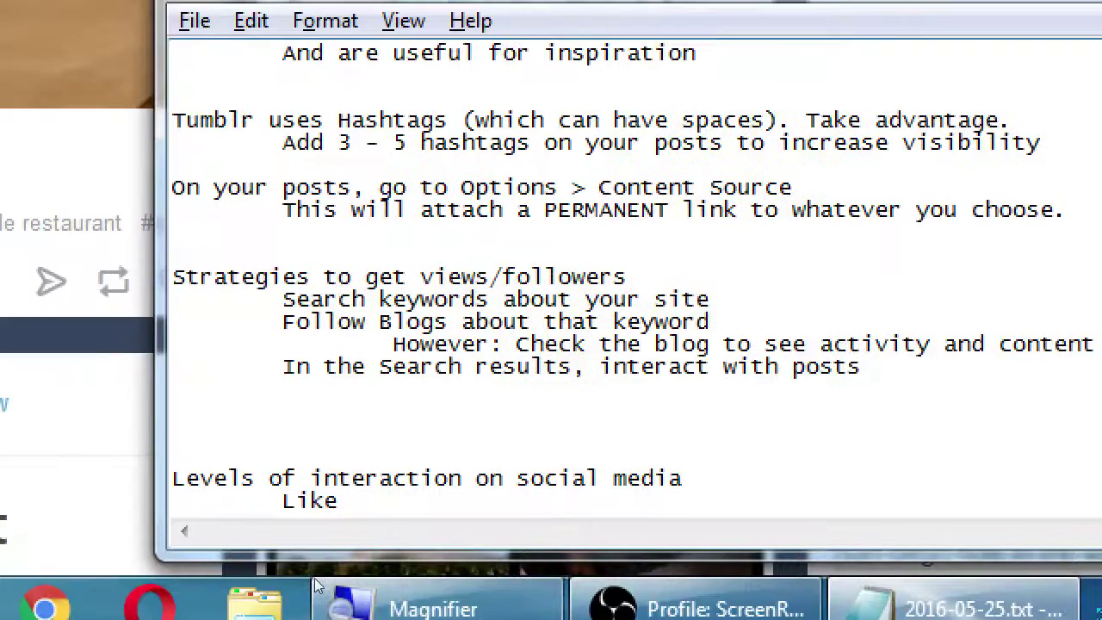
key(Down)
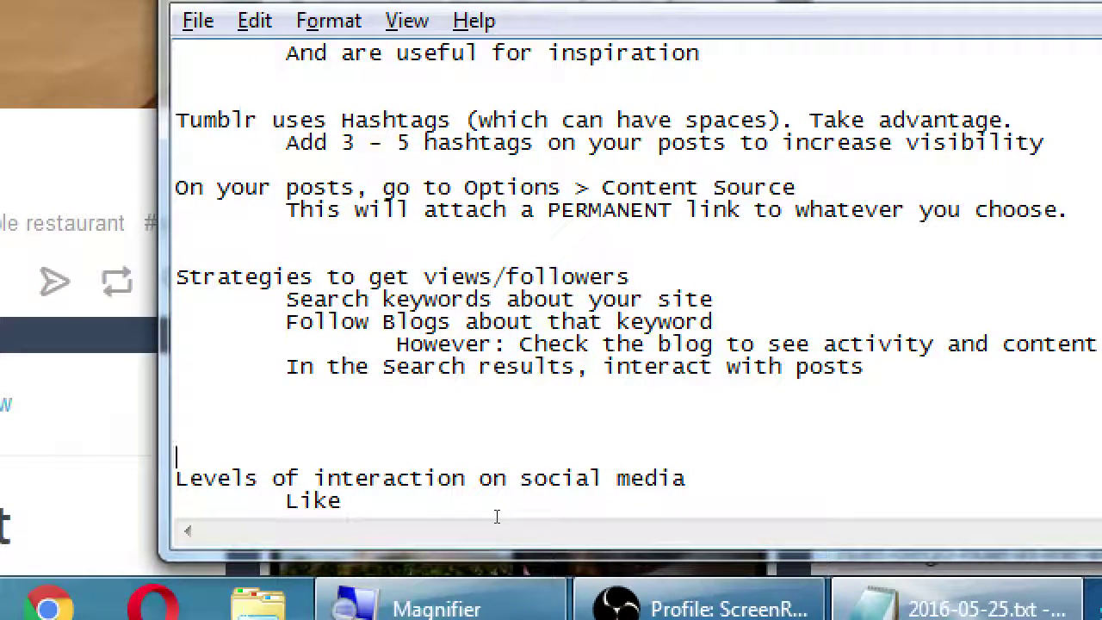
text(In social)
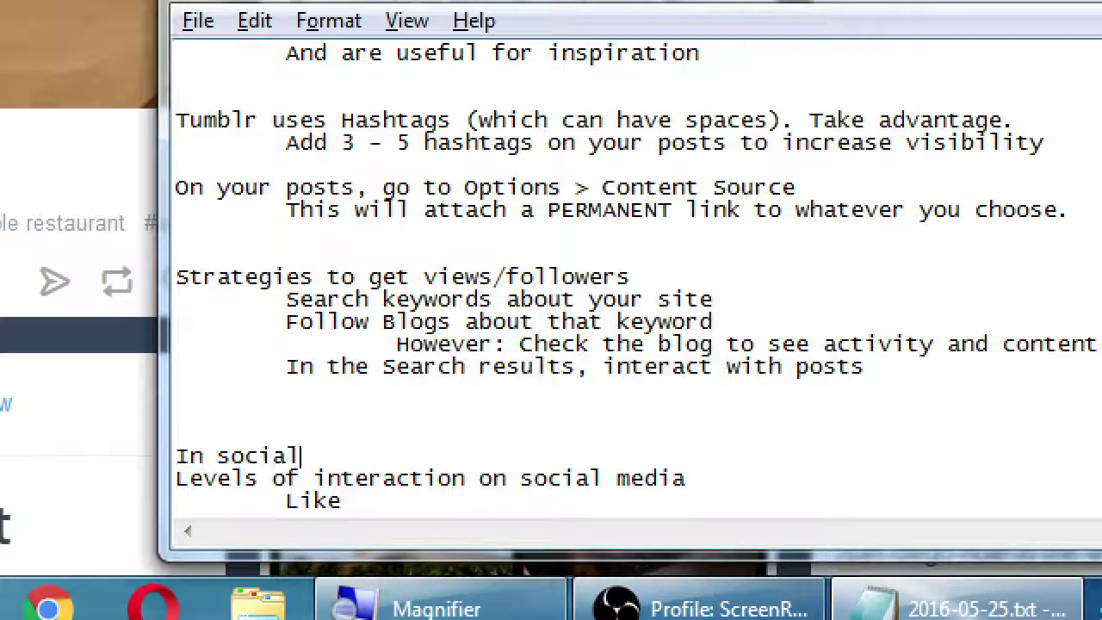
text( media, yu g)
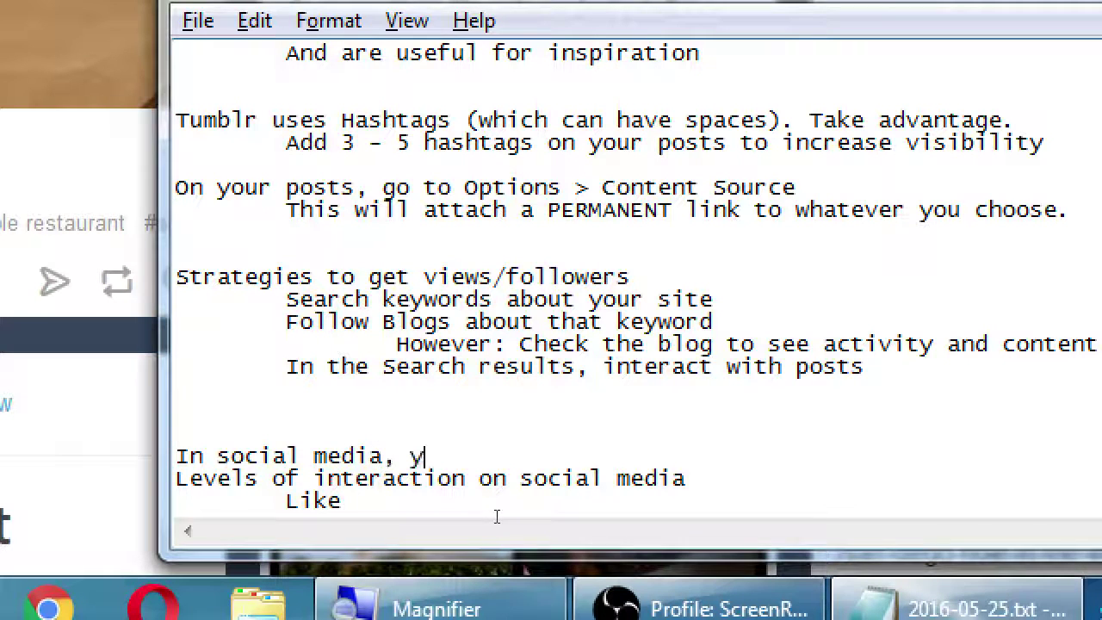
key(BackSpace)
key(BackSpace)
text(u GE)
key(BackSpace)
key(BackSpace)
key(BackSpace)
key(BackSpace)
key(BackSpace)
text(ou GET what you G)
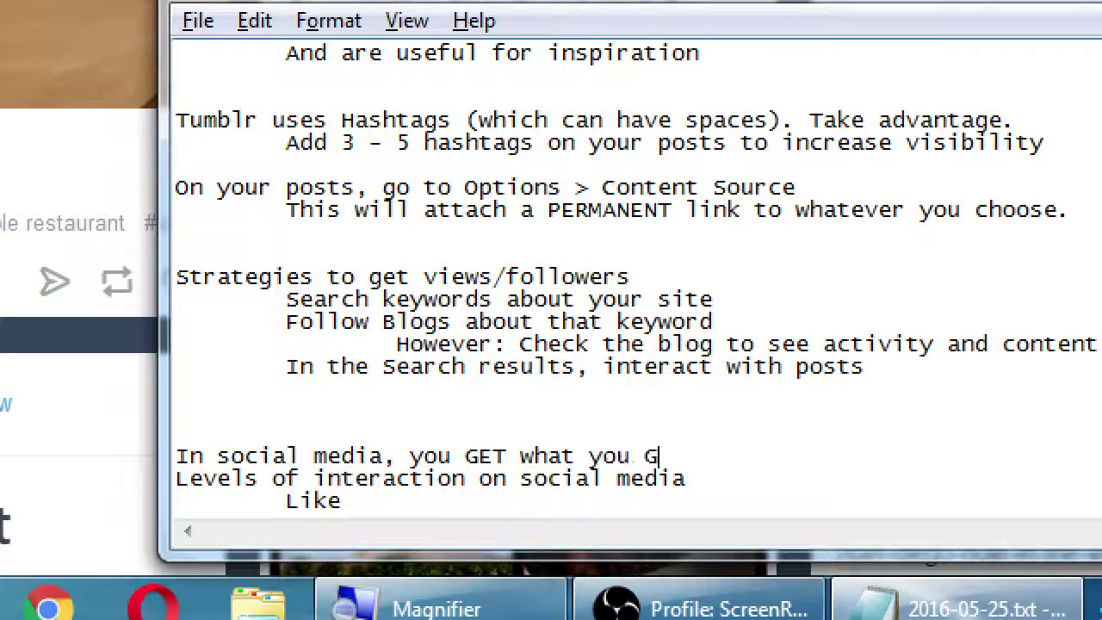
text(IVE)
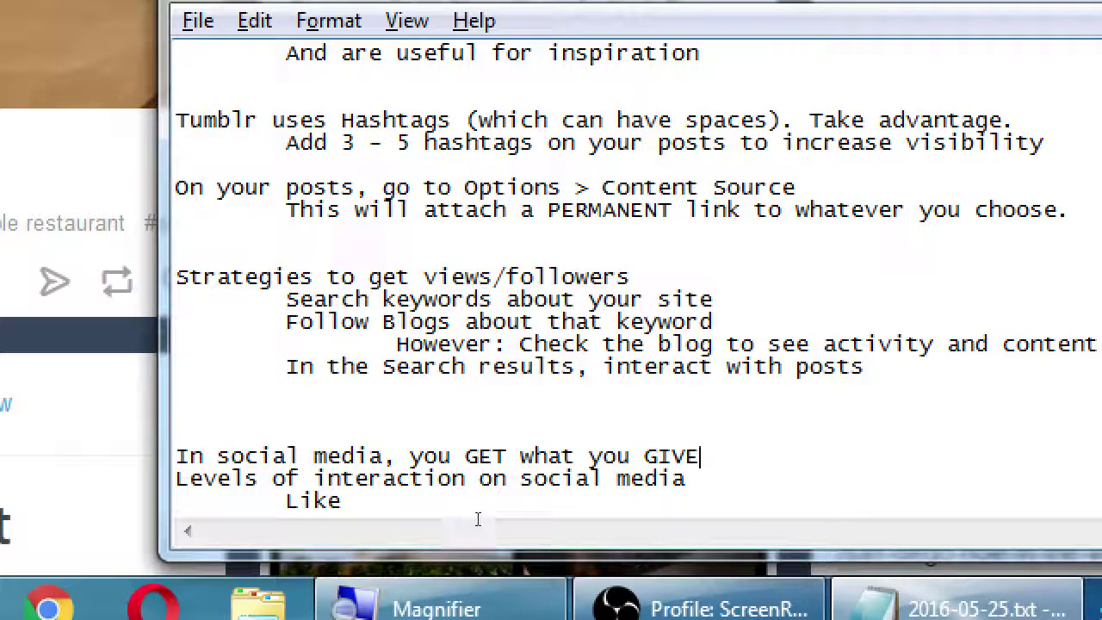
click(444, 517)
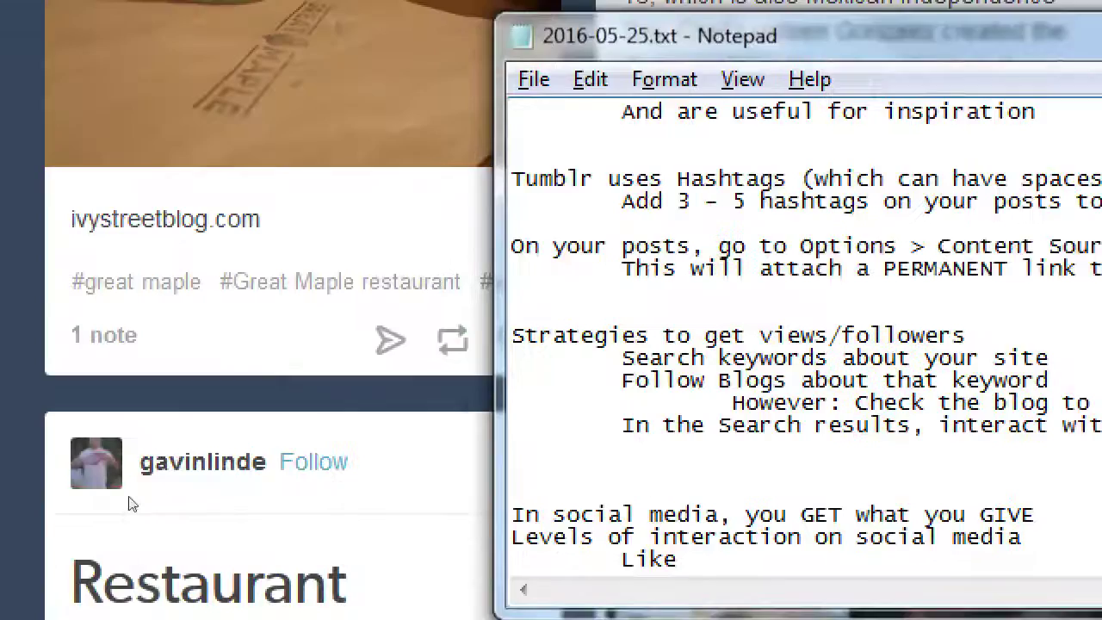
click(132, 504)
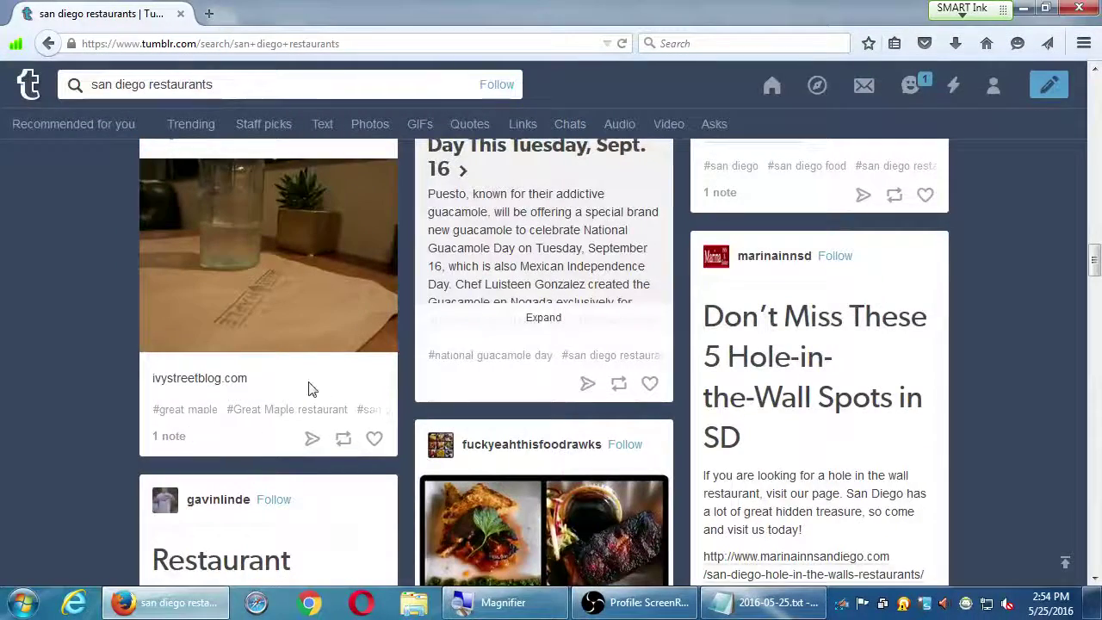
Scroll the san diego restaurants results past a food post's notes to the Restaurant Week post
scroll(330, 398, down, 3)
scroll(327, 397, down, 4)
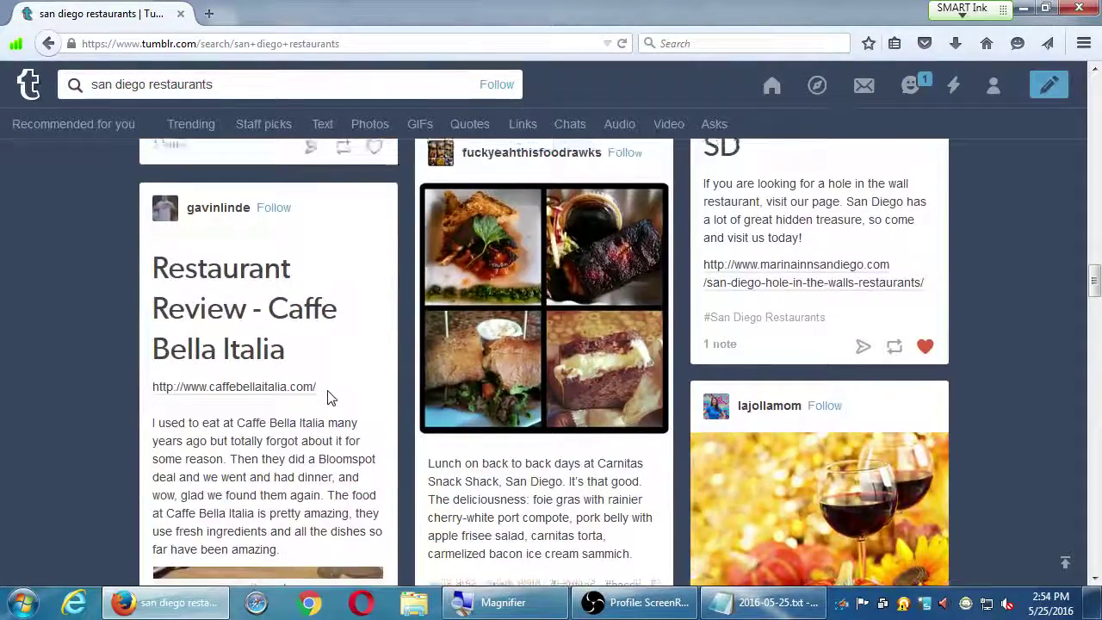
scroll(330, 397, up, 5)
scroll(382, 440, down, 4)
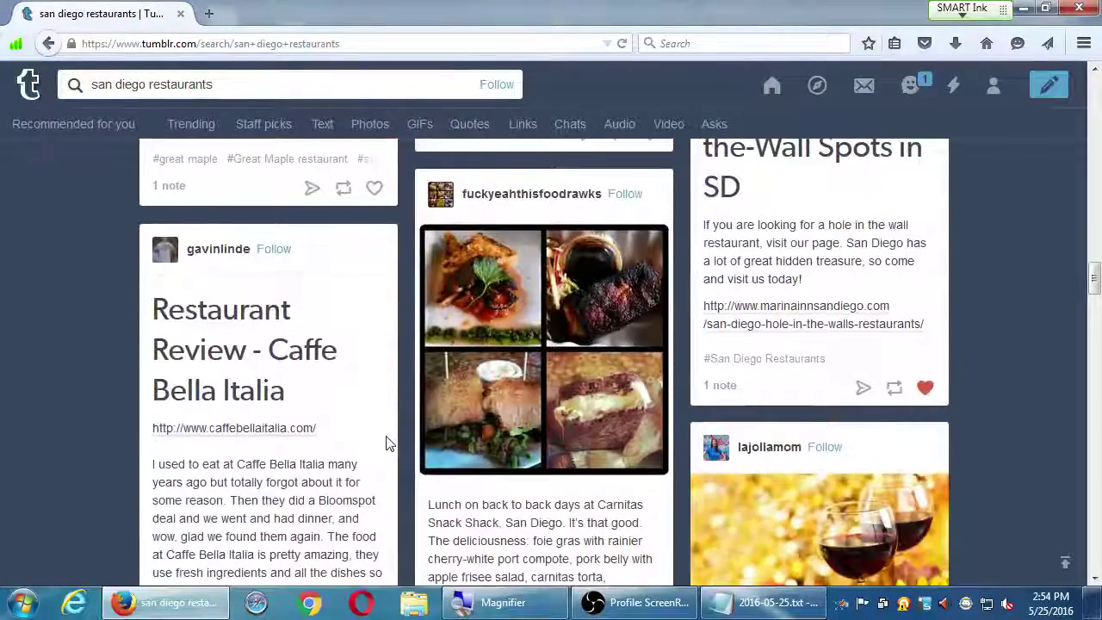
scroll(516, 418, down, 3)
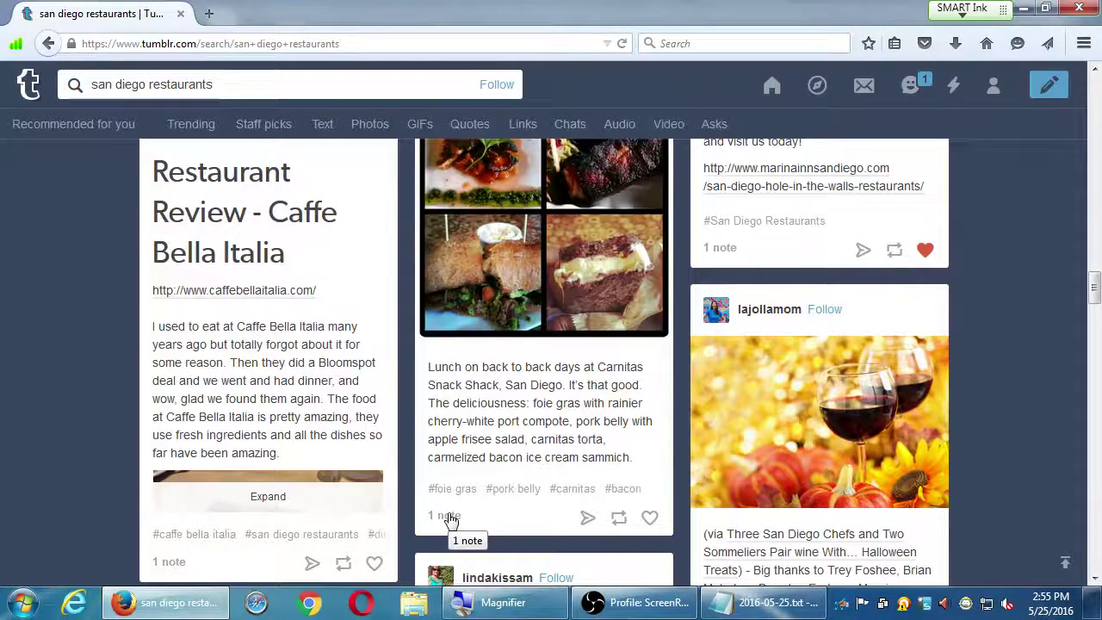
click(448, 518)
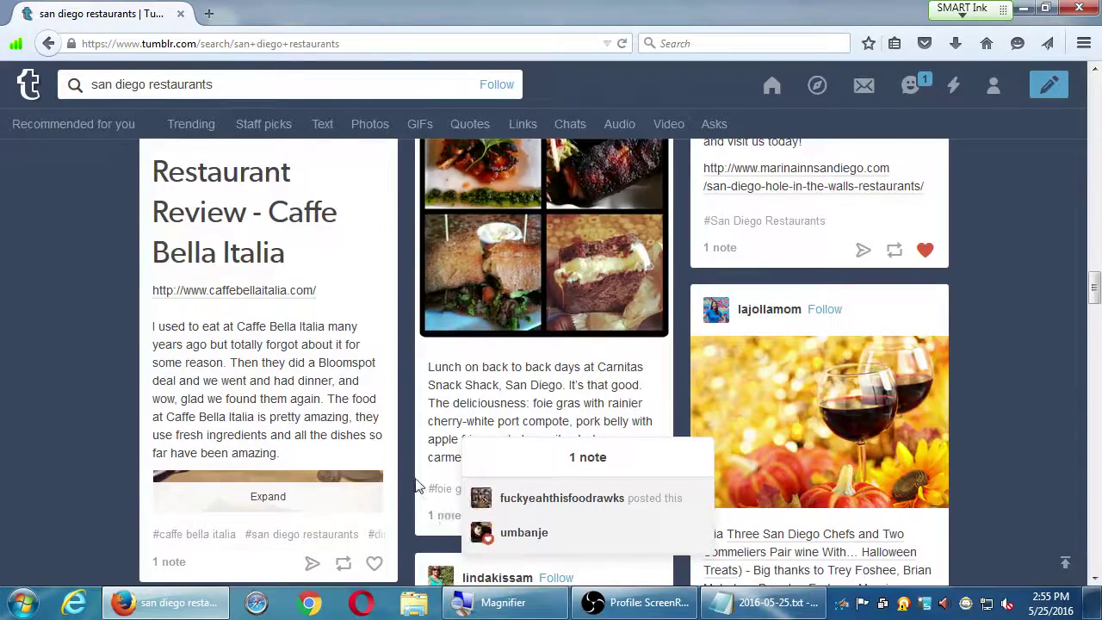
scroll(448, 517, down, 3)
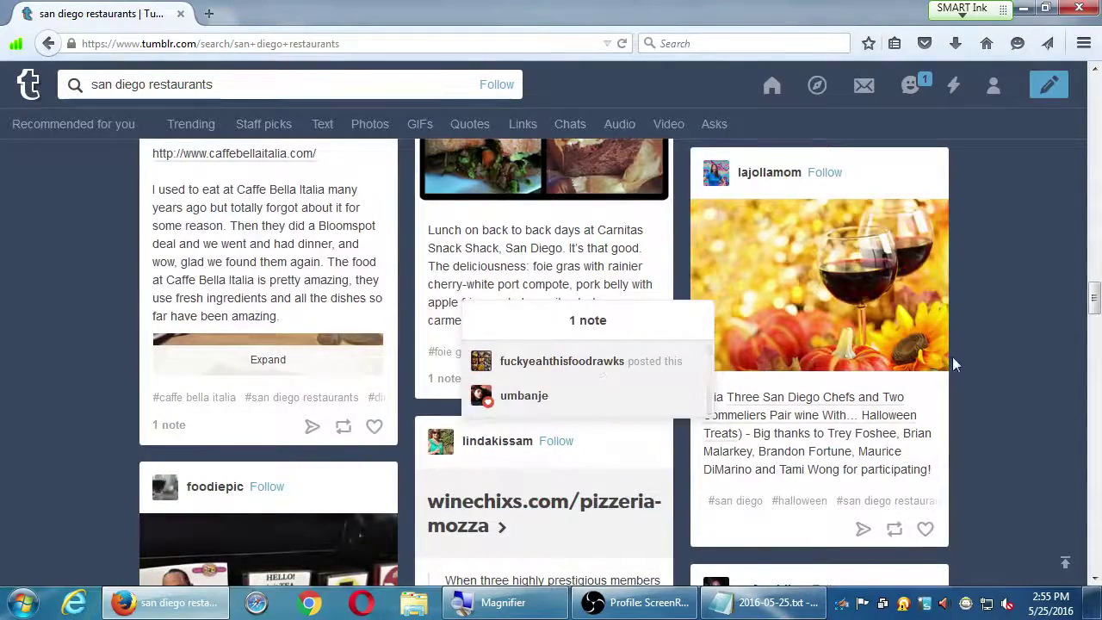
scroll(785, 465, down, 5)
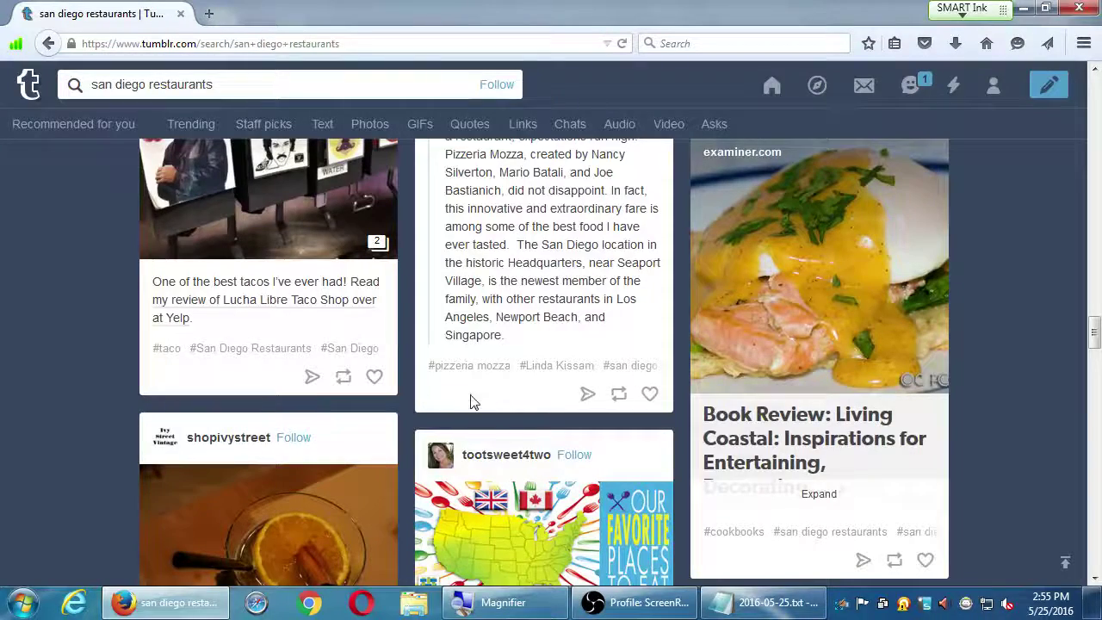
scroll(474, 400, up, 2)
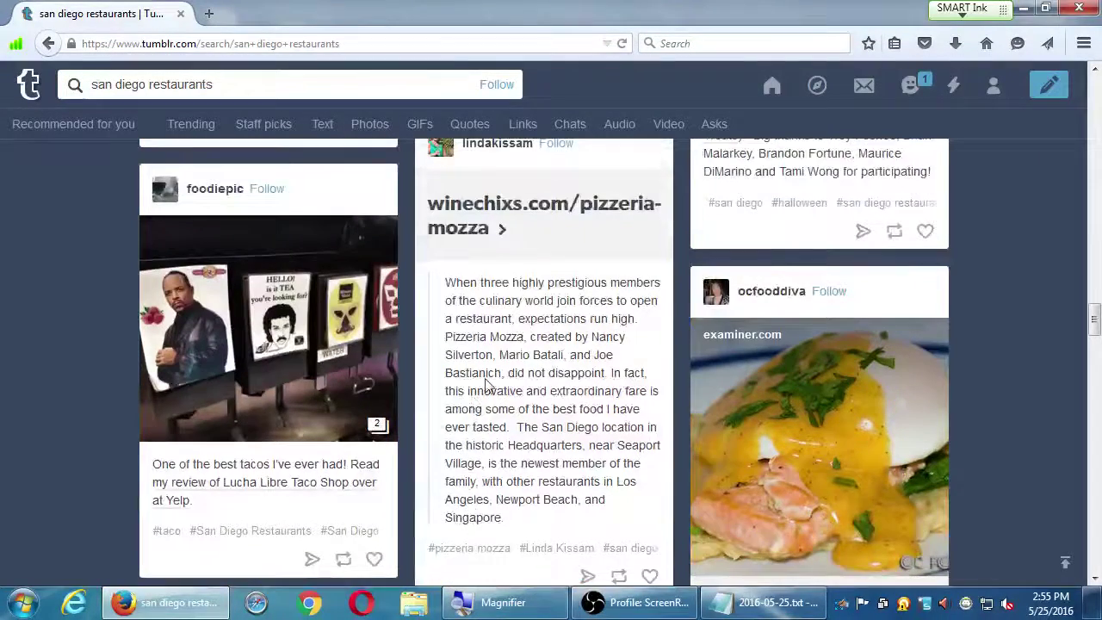
scroll(487, 387, up, 1)
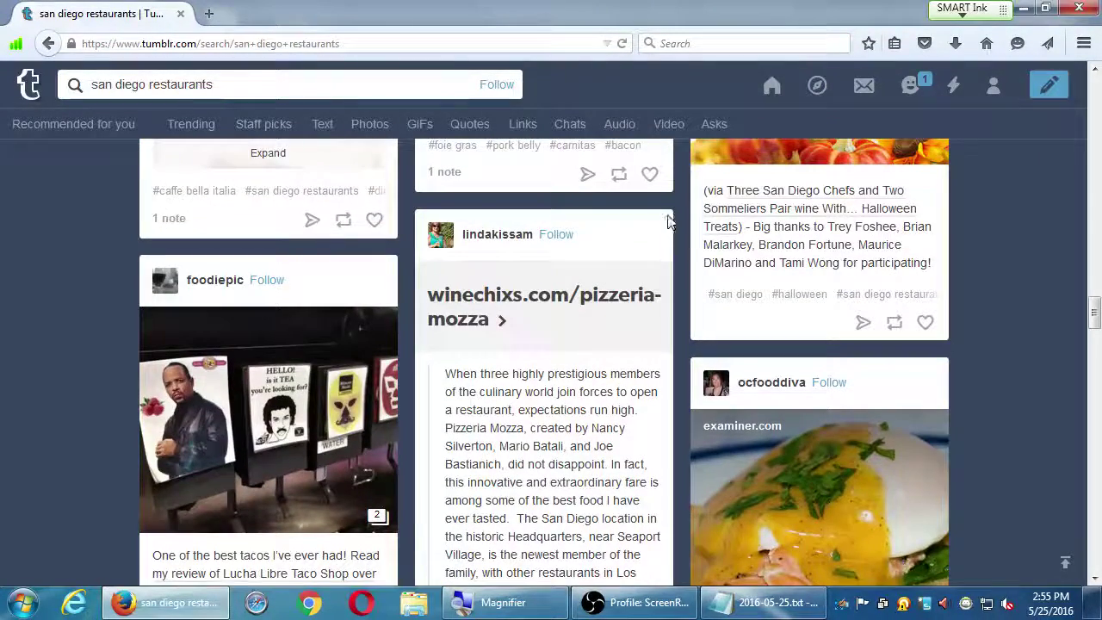
scroll(585, 426, down, 3)
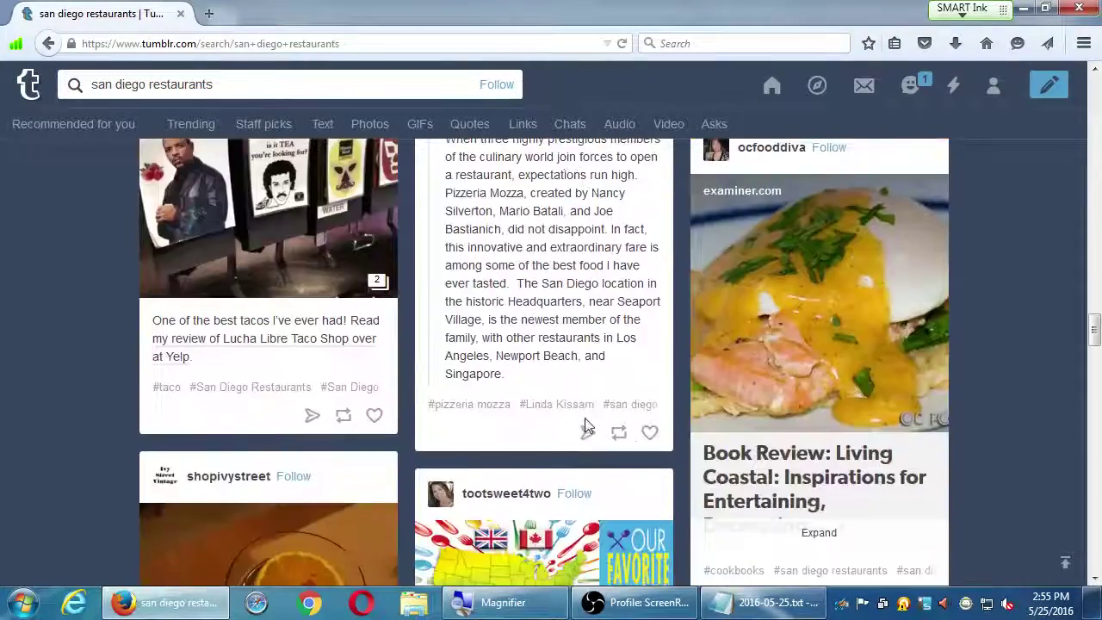
scroll(586, 424, down, 9)
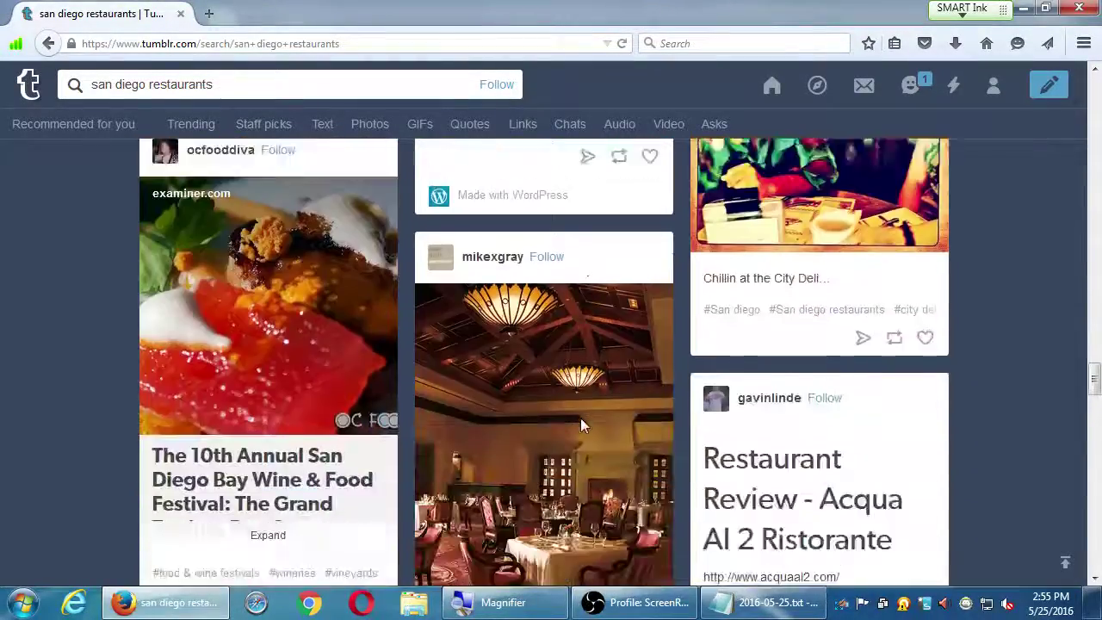
scroll(581, 418, down, 3)
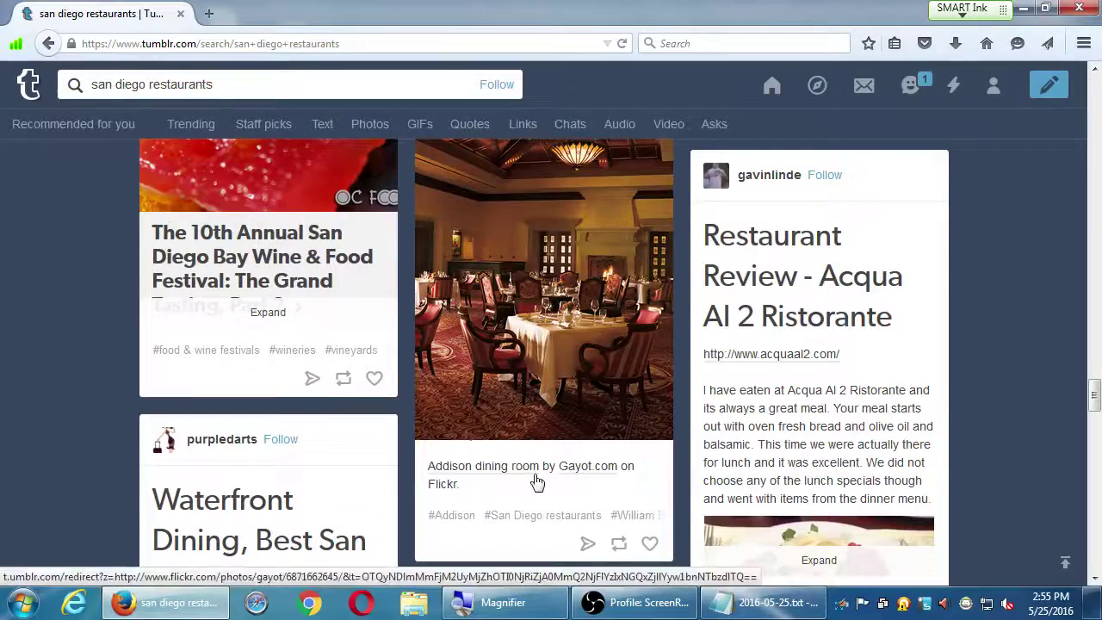
scroll(537, 483, down, 7)
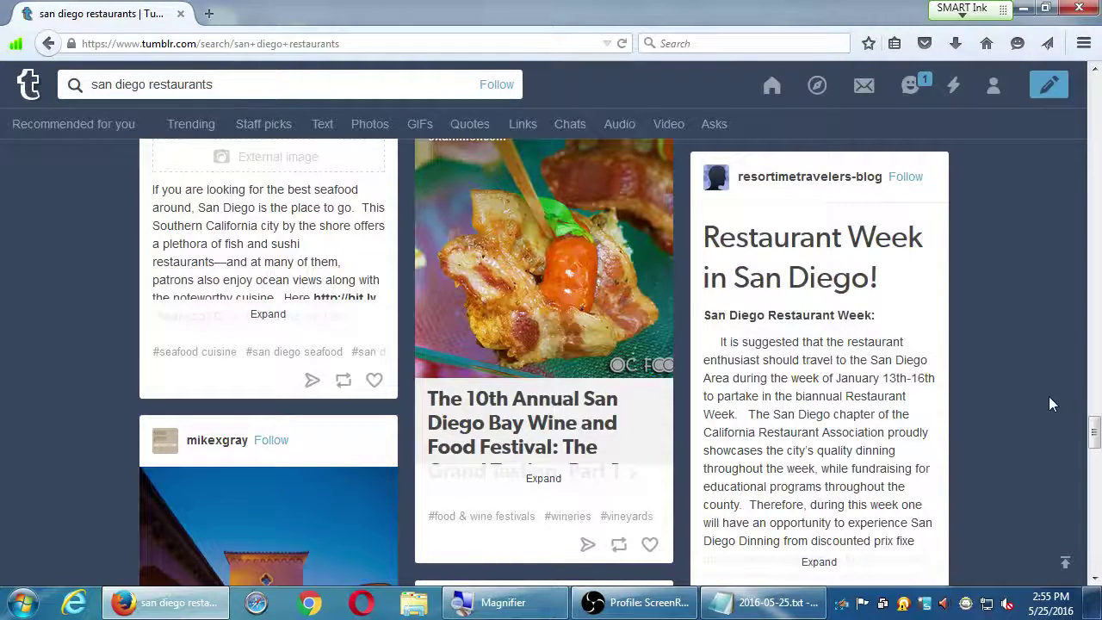
Append '- Reply -' after Like on the interaction levels line
key(alt+Tab)
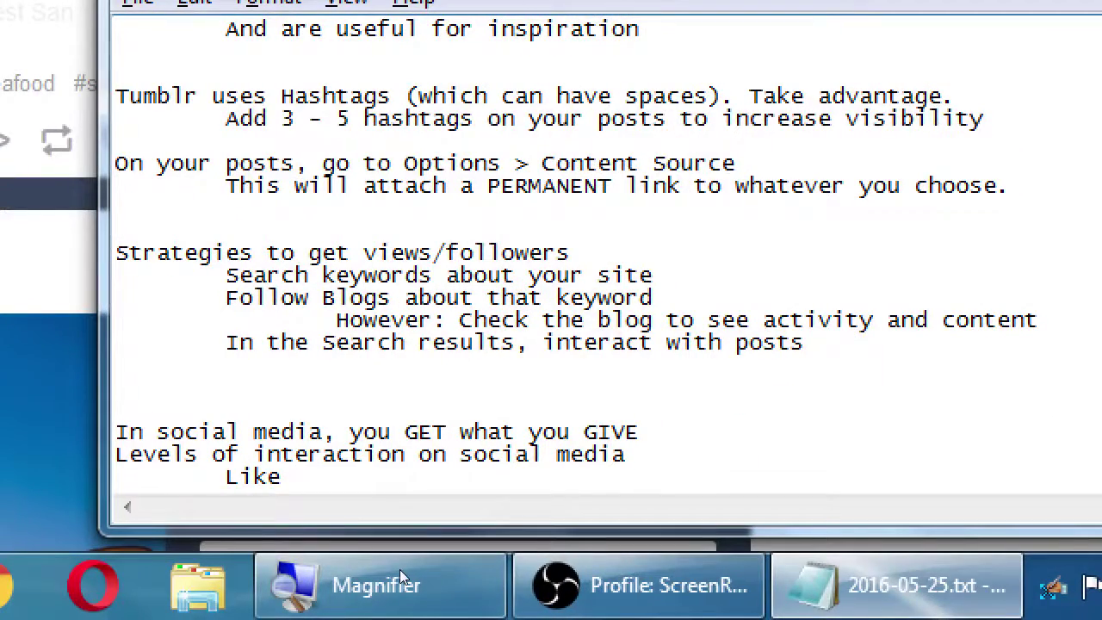
text(- Reply -)
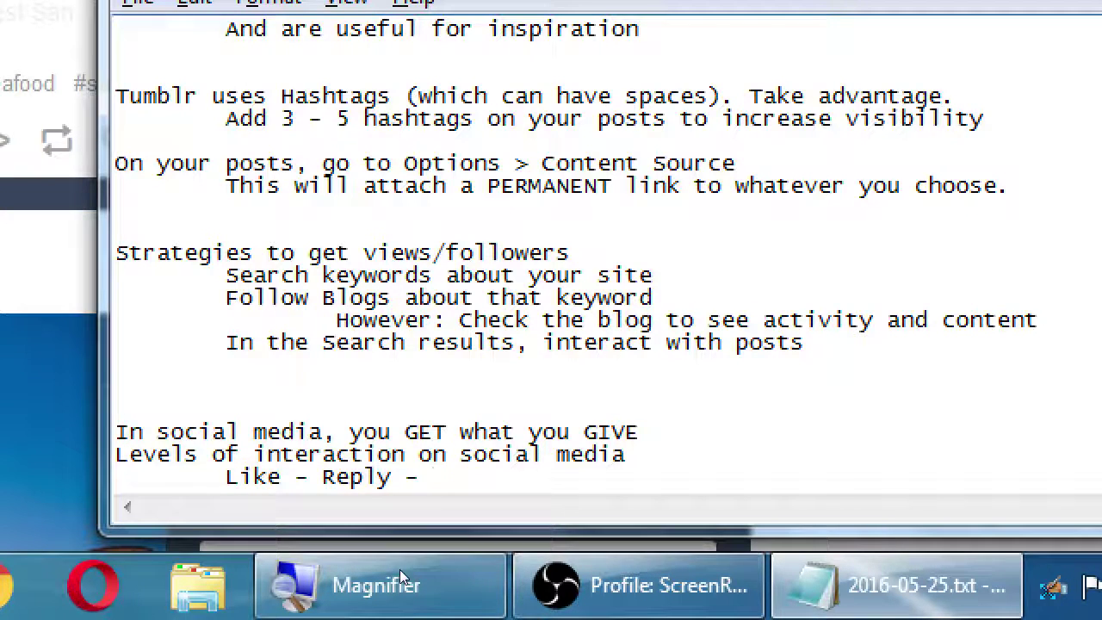
key(super+minus)
key(super+plus)
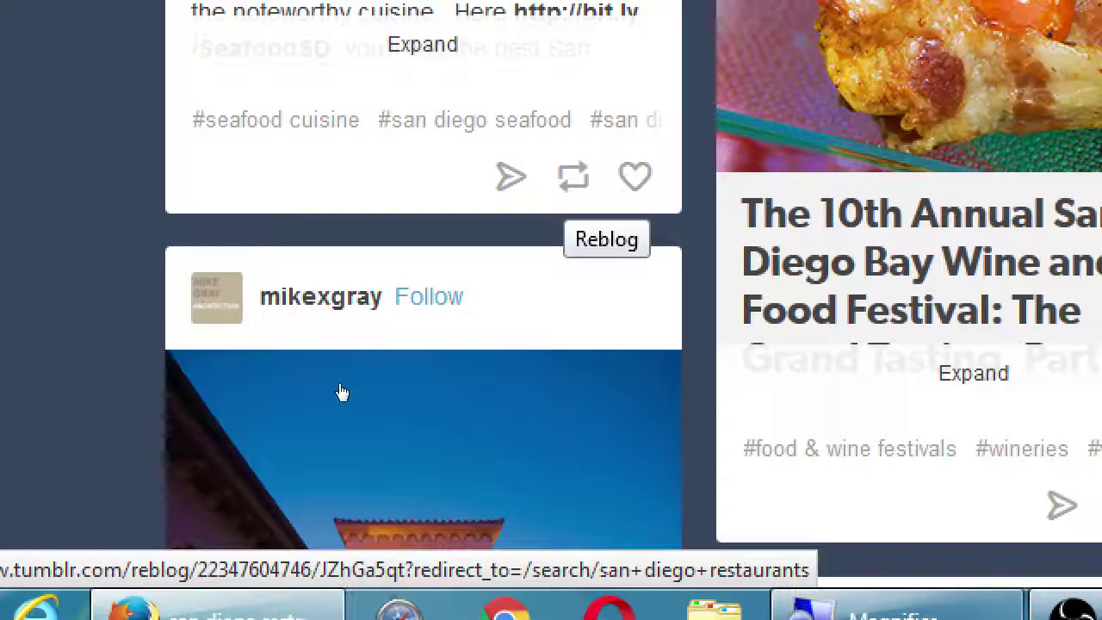
Start a reblog of purpledarts' Waterfront Dining, Best San Diego Seafood Restaurants post
click(342, 392)
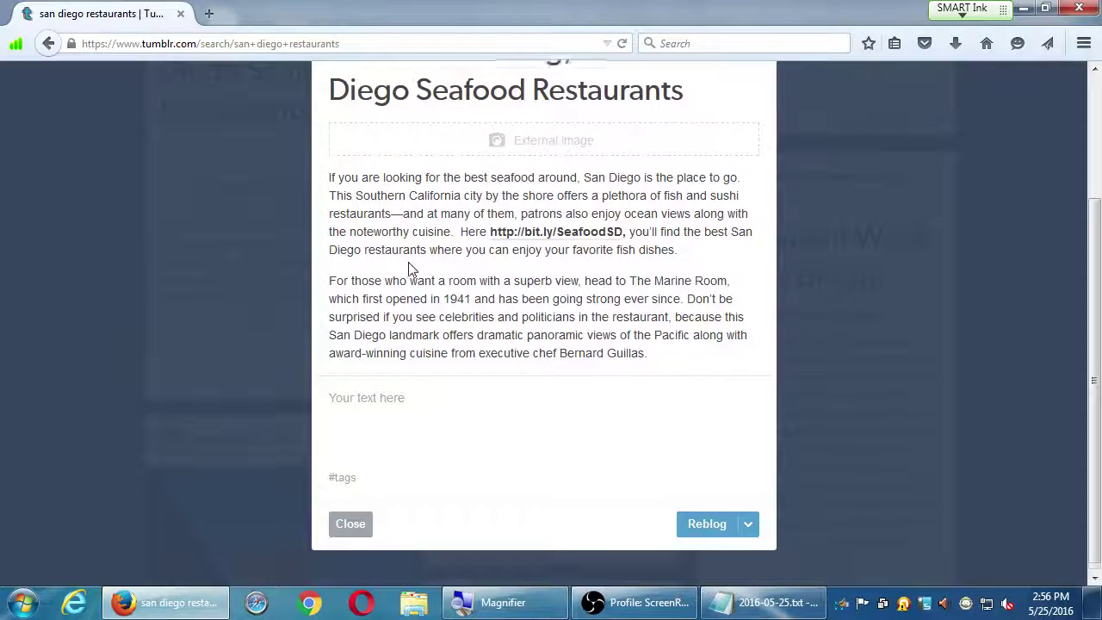
scroll(410, 270, up, 3)
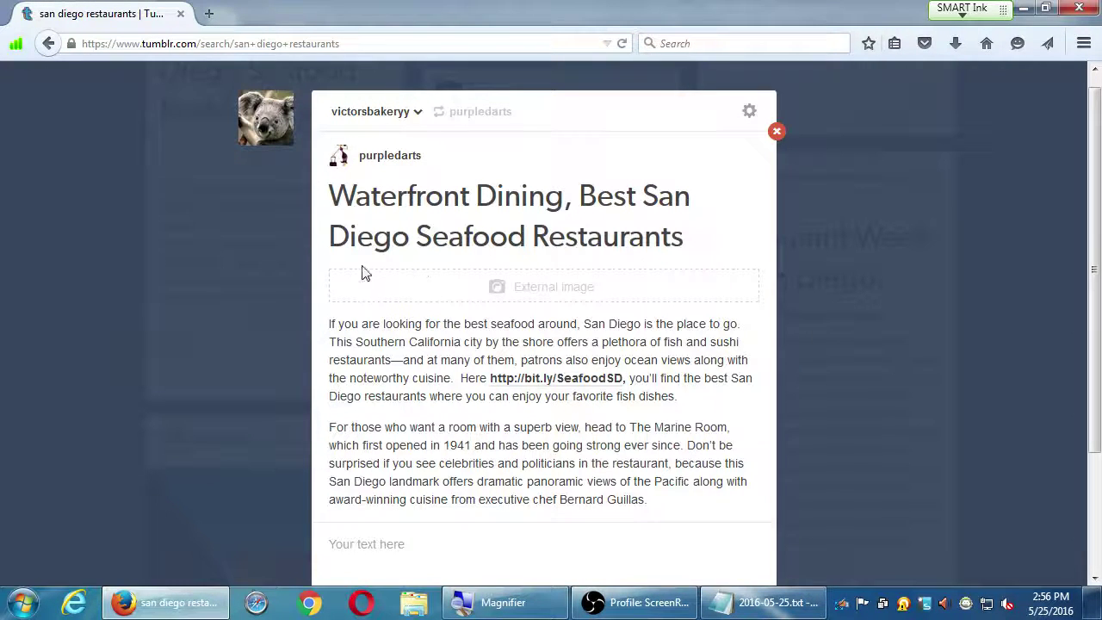
scroll(398, 275, down, 1)
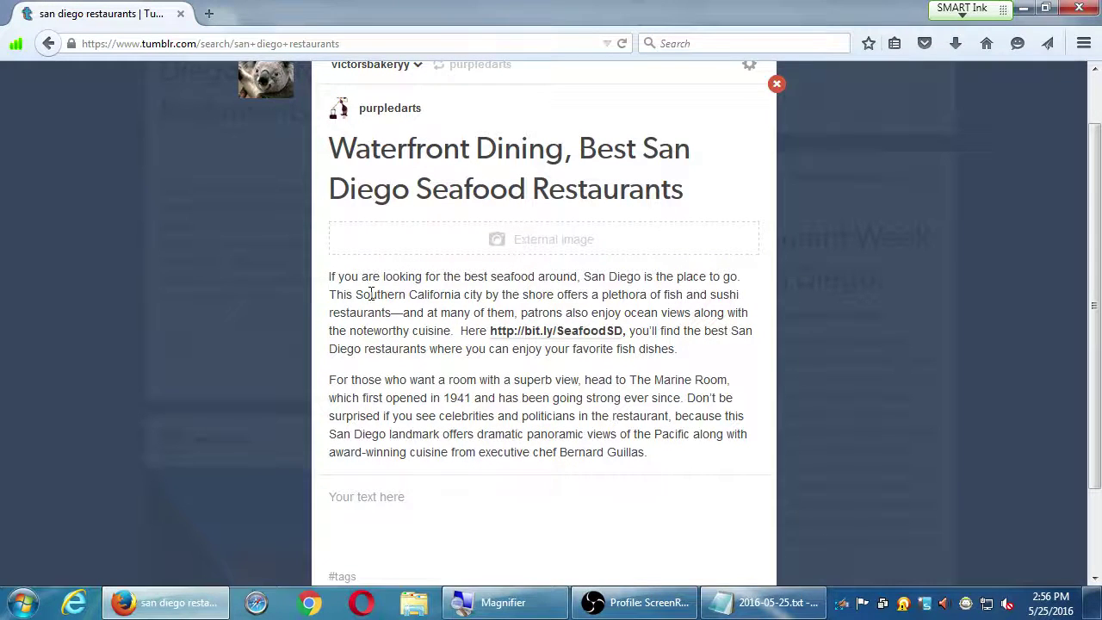
scroll(379, 344, down, 3)
scroll(388, 337, up, 4)
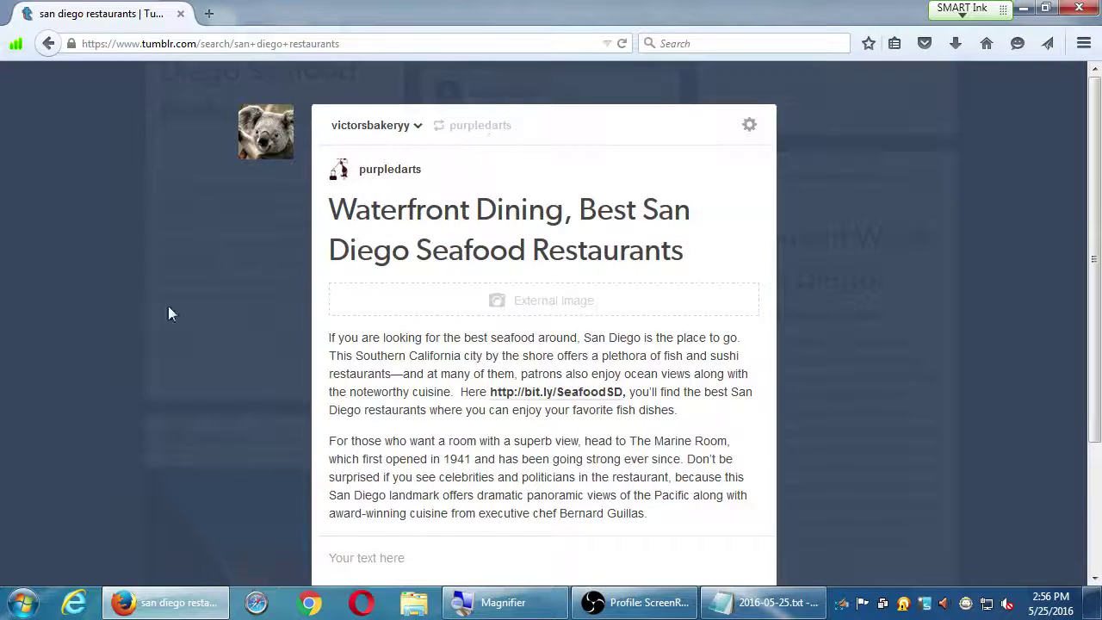
scroll(443, 455, down, 3)
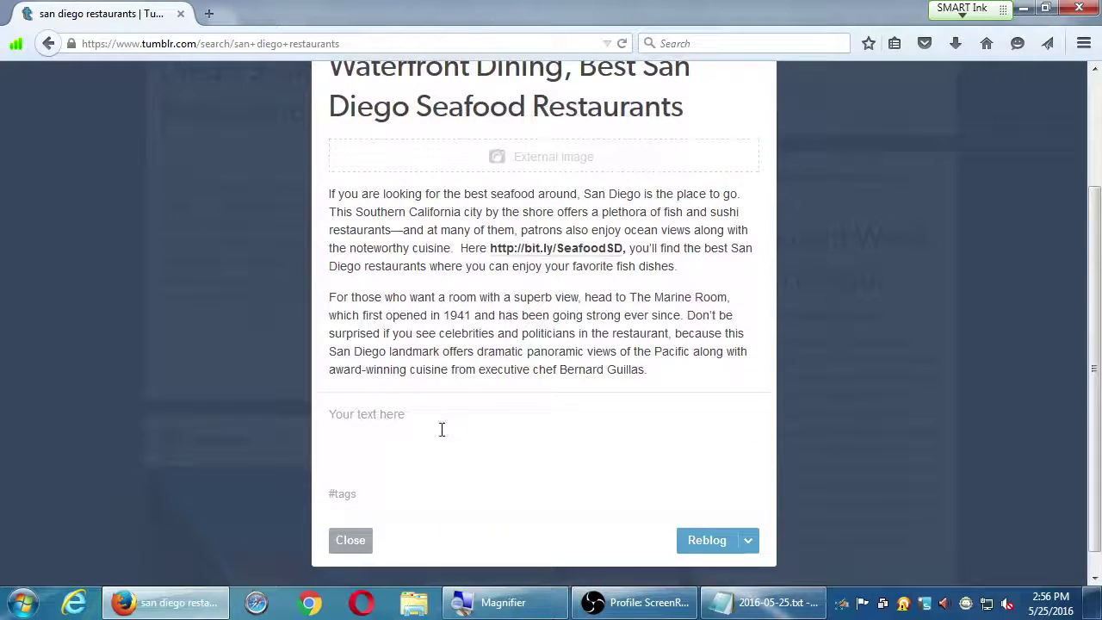
Tag the reblog #rgrgre and delete the test comment, leaving it empty
click(443, 430)
text(rggrgr)
click(418, 497)
text(rgrgre)
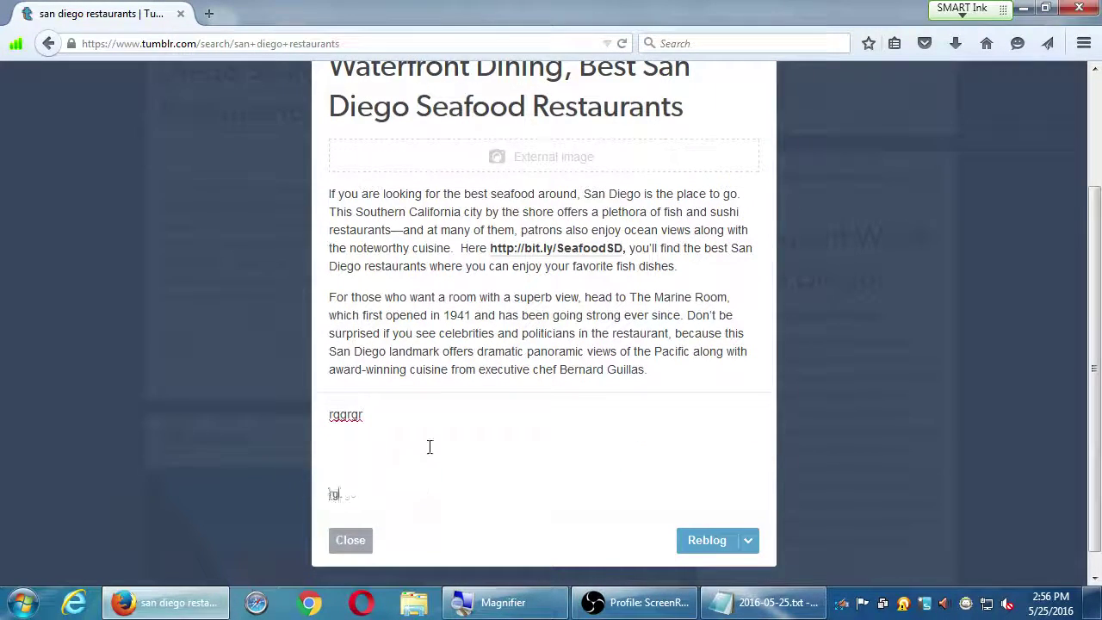
double_click(430, 428)
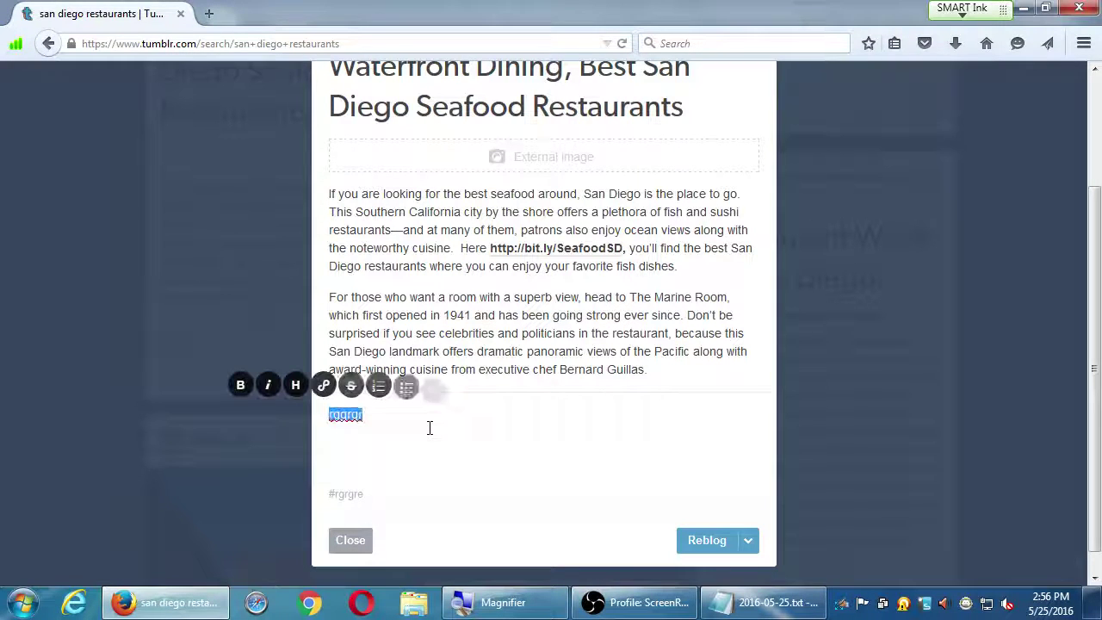
key(BackSpace)
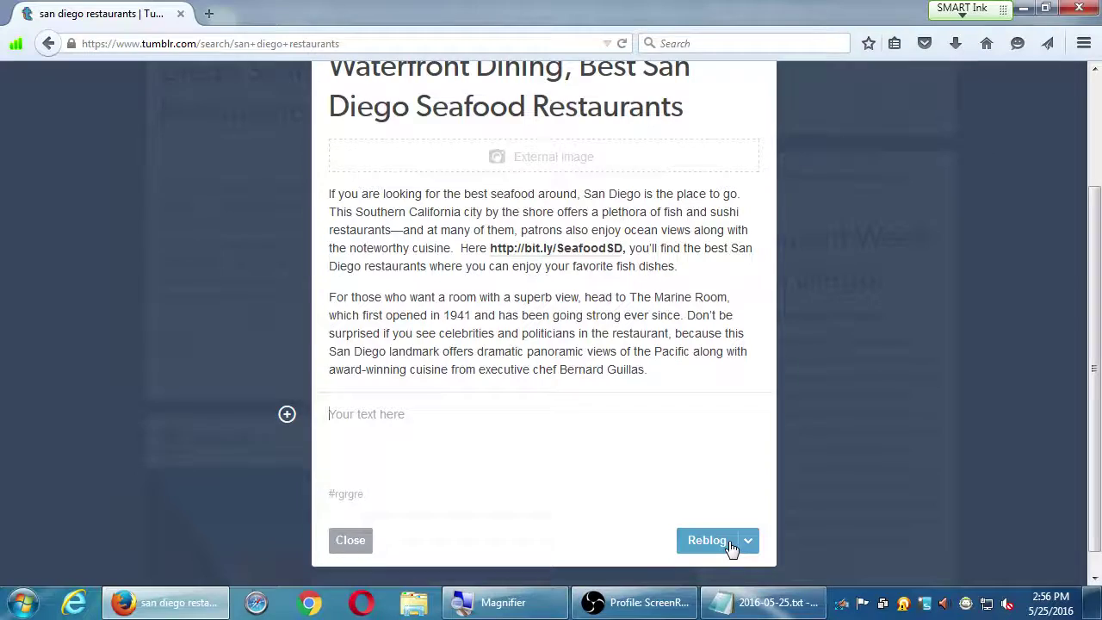
Add 'Reblog - Follow' and turn each dash into an arrow: Like -> Reply -> Reblog -> Follow
key(alt+Tab)
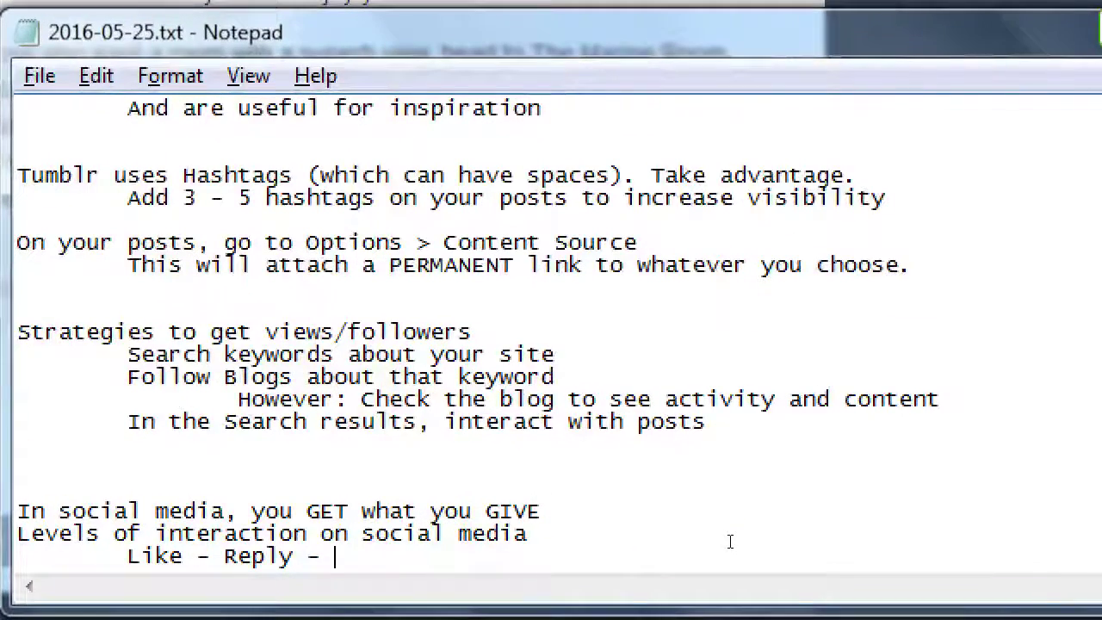
text(Reblog)
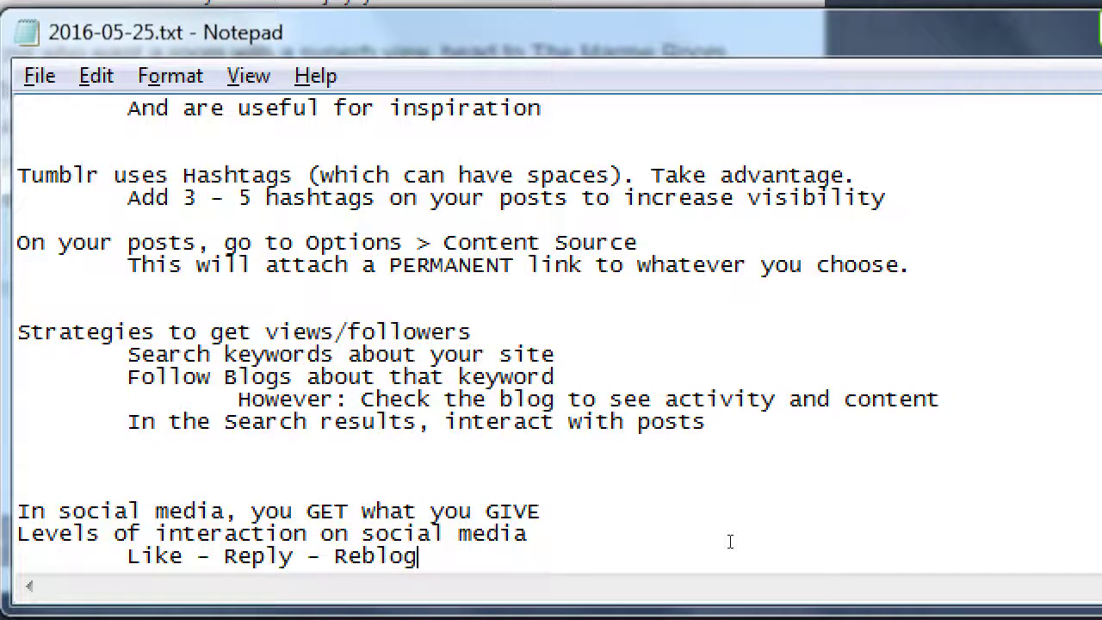
text(- Follow)
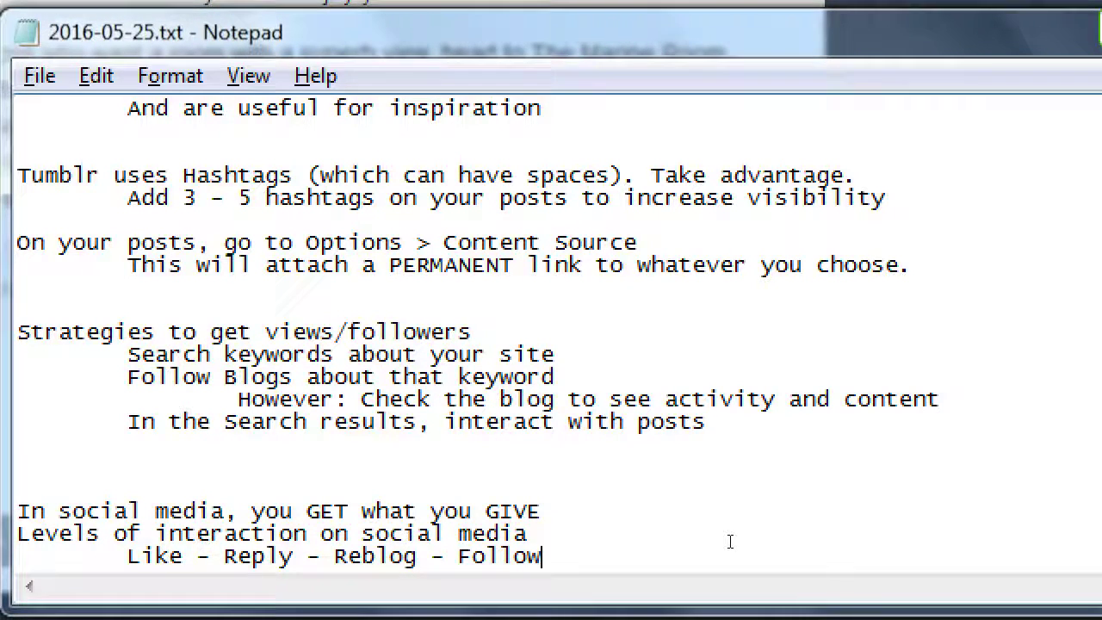
key(Left)
key(Left)
key(Left)
key(Left)
key(Left)
key(Left)
key(Left)
key(Left)
key(Left)
key(Left)
key(Left)
key(Left)
key(Left)
key(Left)
key(Left)
key(Left)
key(Left)
key(Right)
text(>)
key(Right)
key(Right)
key(Right)
key(Right)
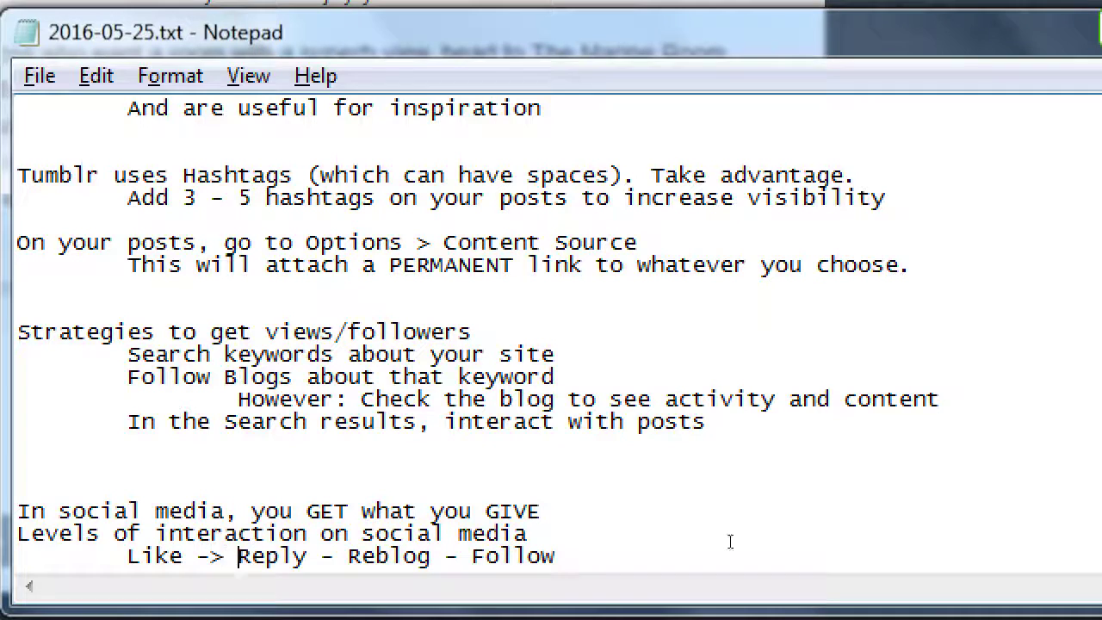
key(Right)
key(Right)
key(Right)
key(Right)
text(>)
key(Right)
key(Right)
key(Right)
key(Right)
key(Right)
key(Right)
key(Right)
key(Right)
key(Right)
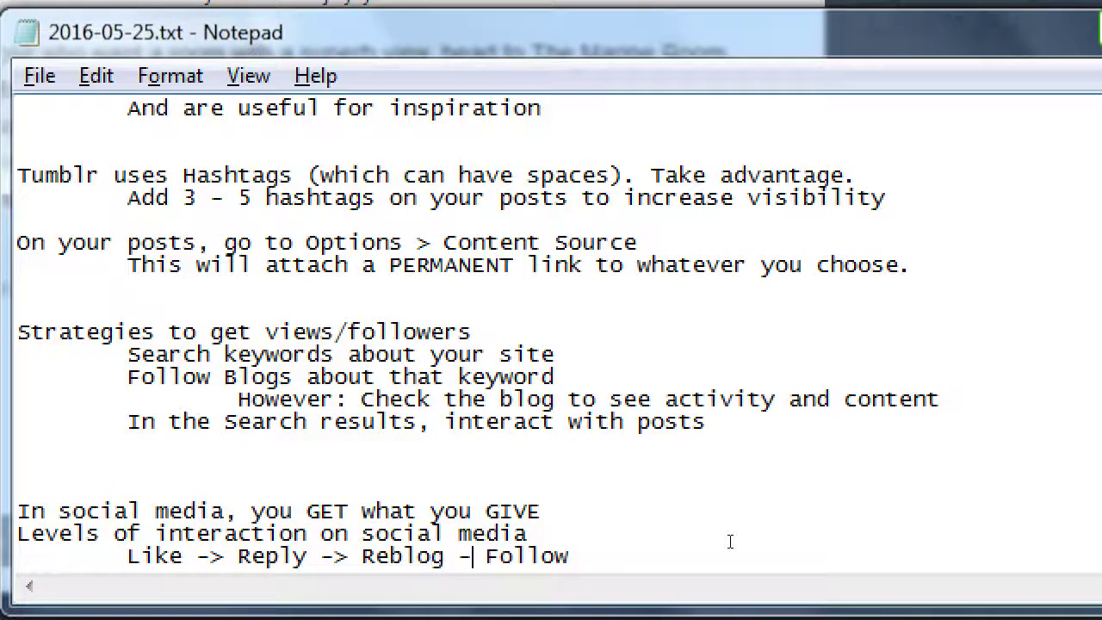
text(>)
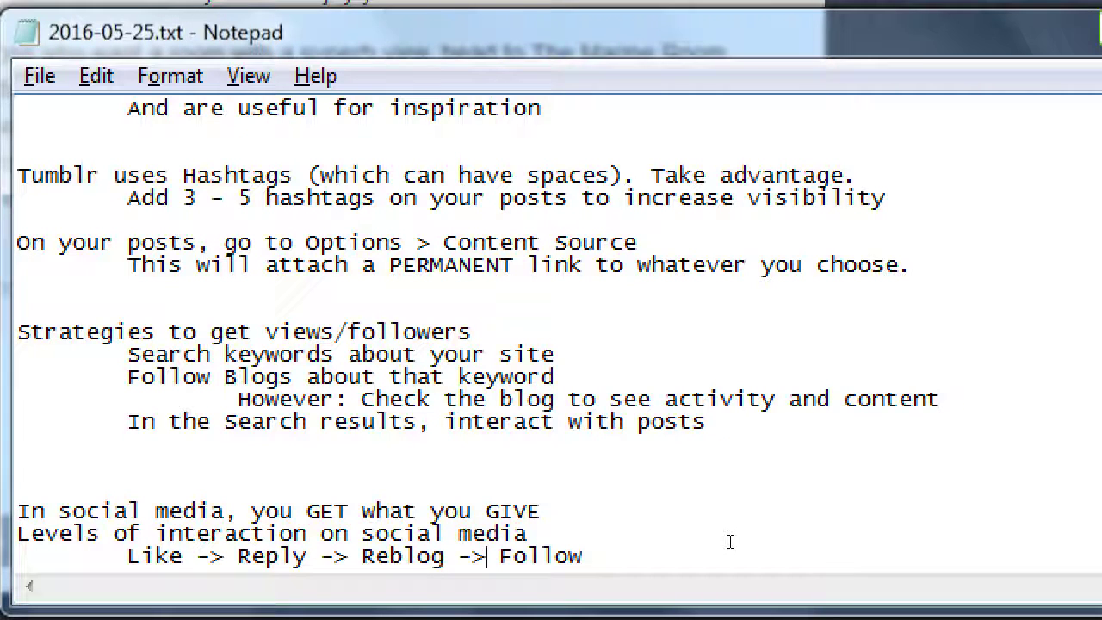
key(super+minus)
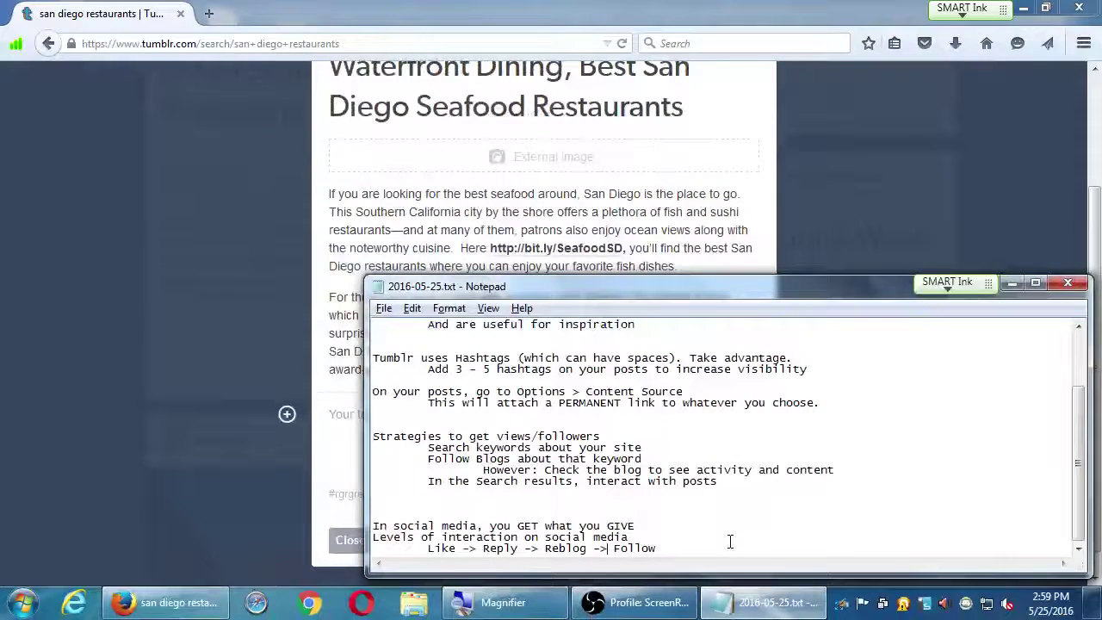
Discard the unfinished reblog draft
click(94, 268)
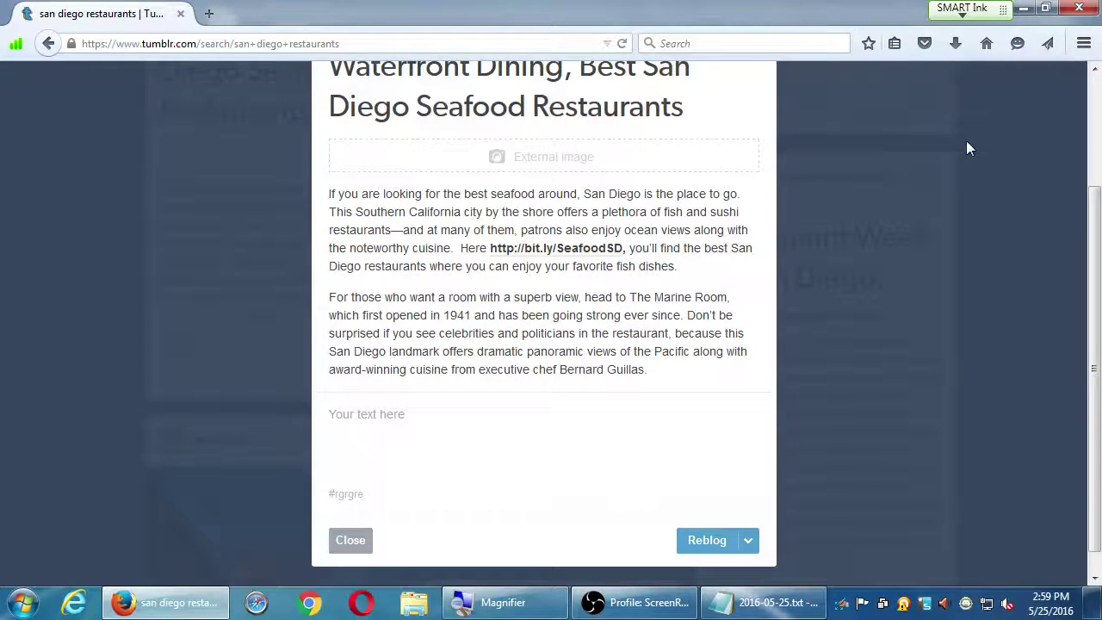
scroll(932, 172, up, 3)
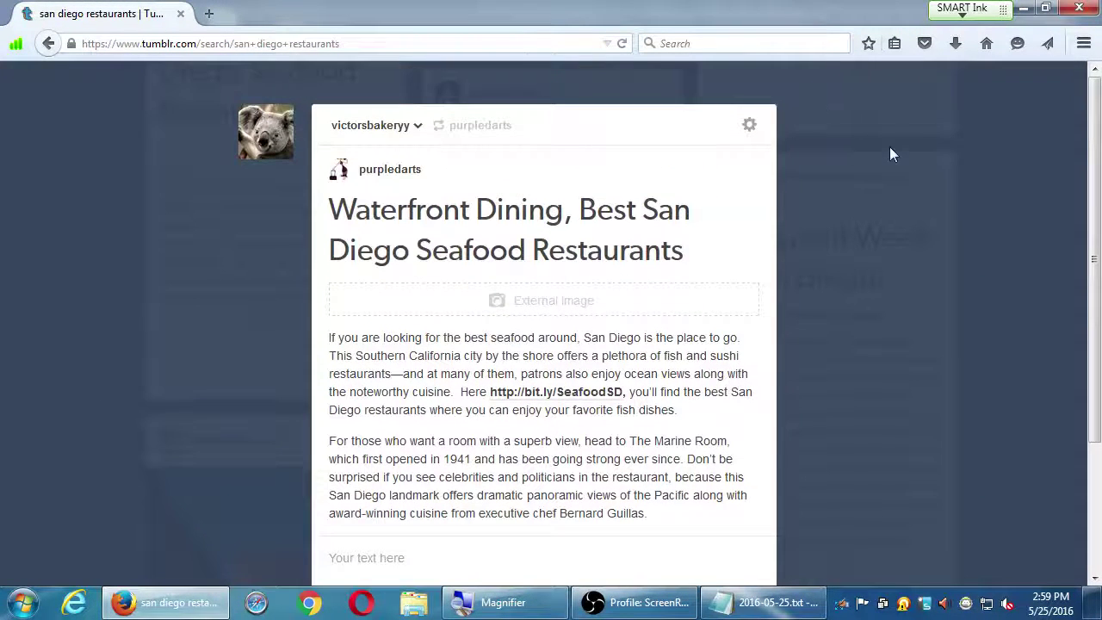
click(891, 155)
click(593, 352)
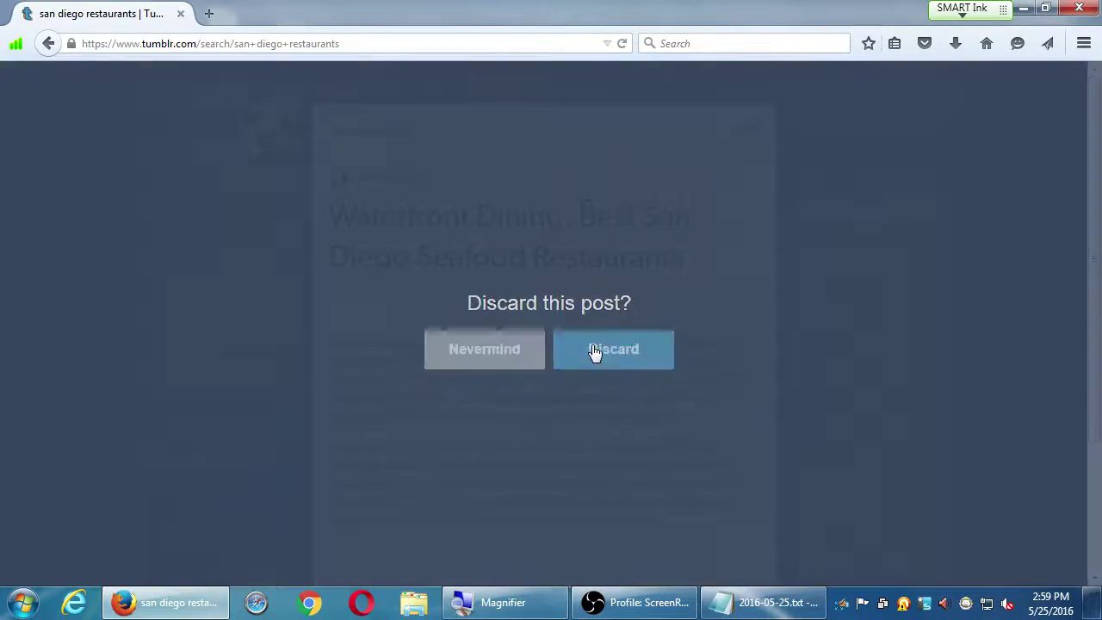
Scroll through the san diego restaurants results, then jump back to the top
scroll(926, 342, down, 7)
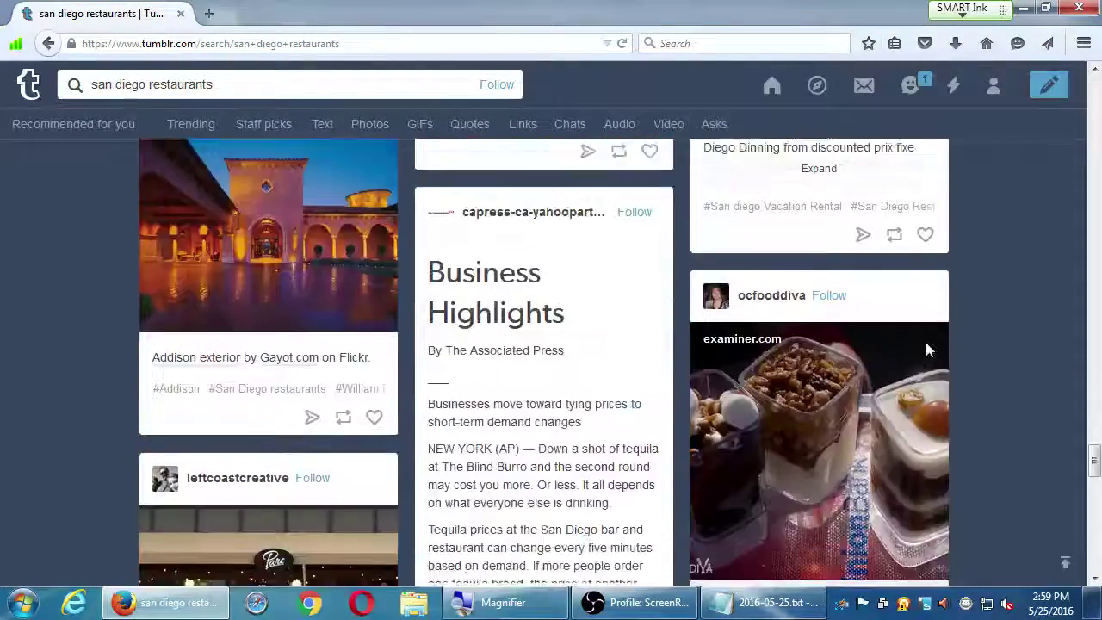
scroll(927, 349, down, 8)
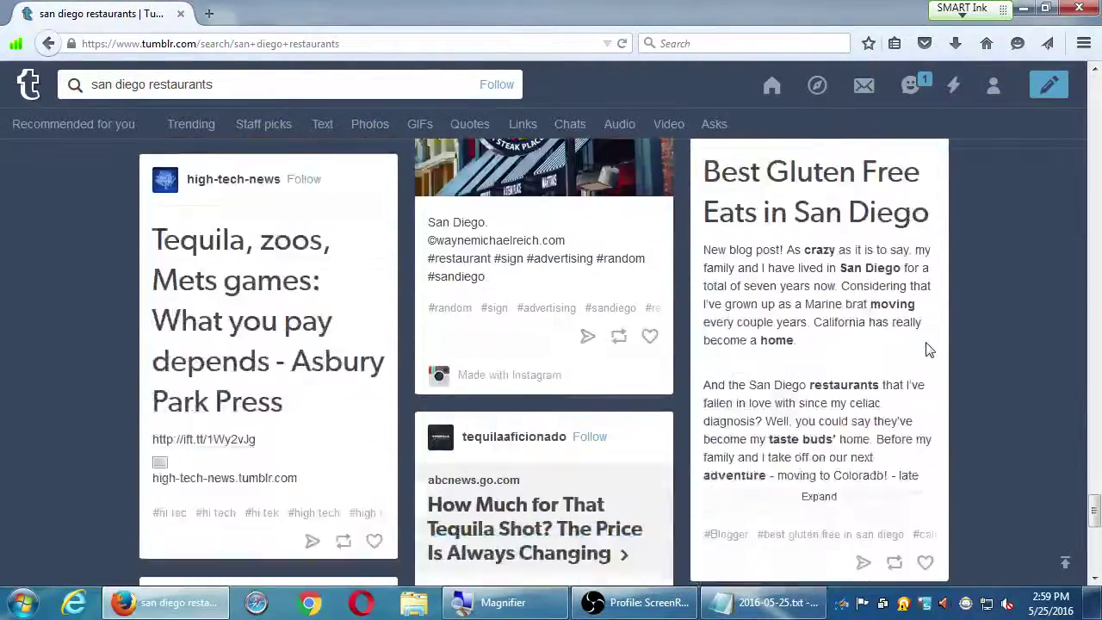
scroll(928, 349, down, 7)
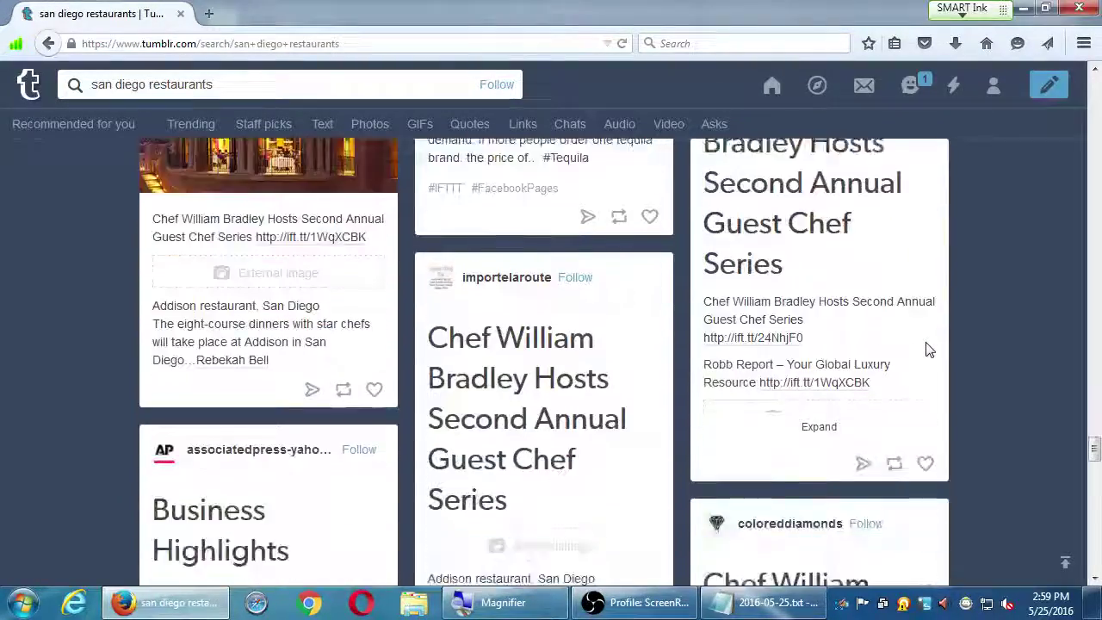
scroll(928, 349, down, 6)
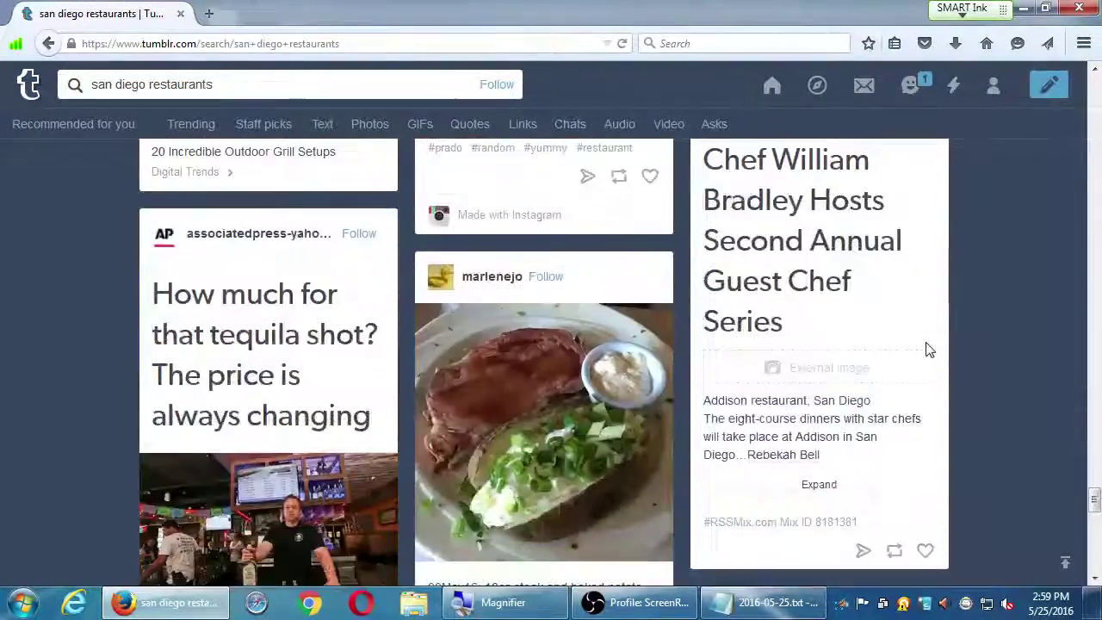
scroll(927, 346, down, 3)
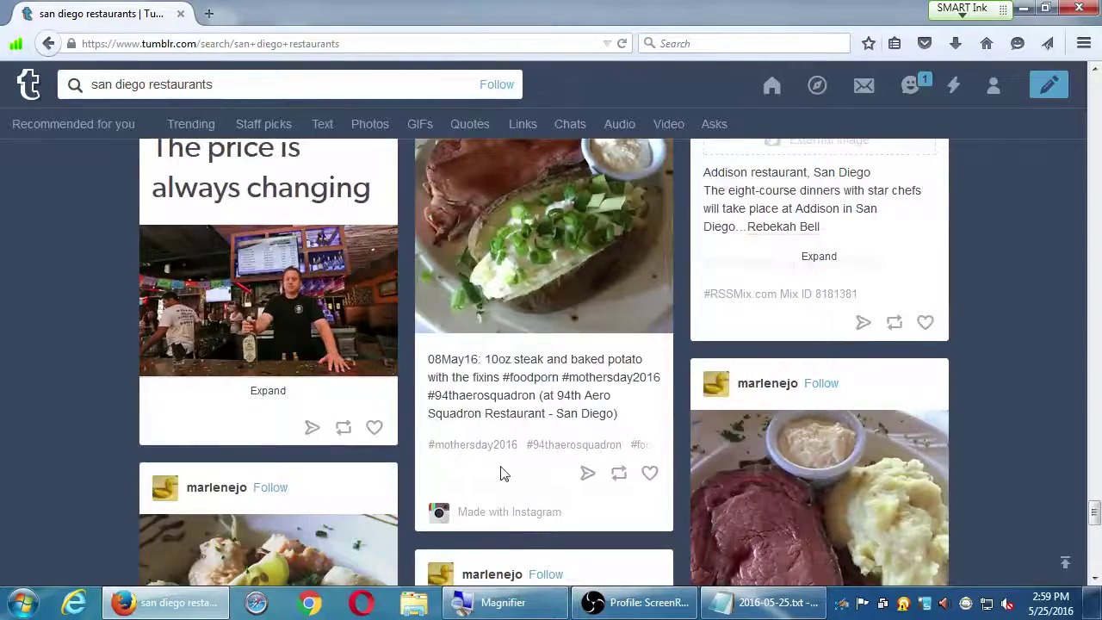
scroll(633, 424, down, 6)
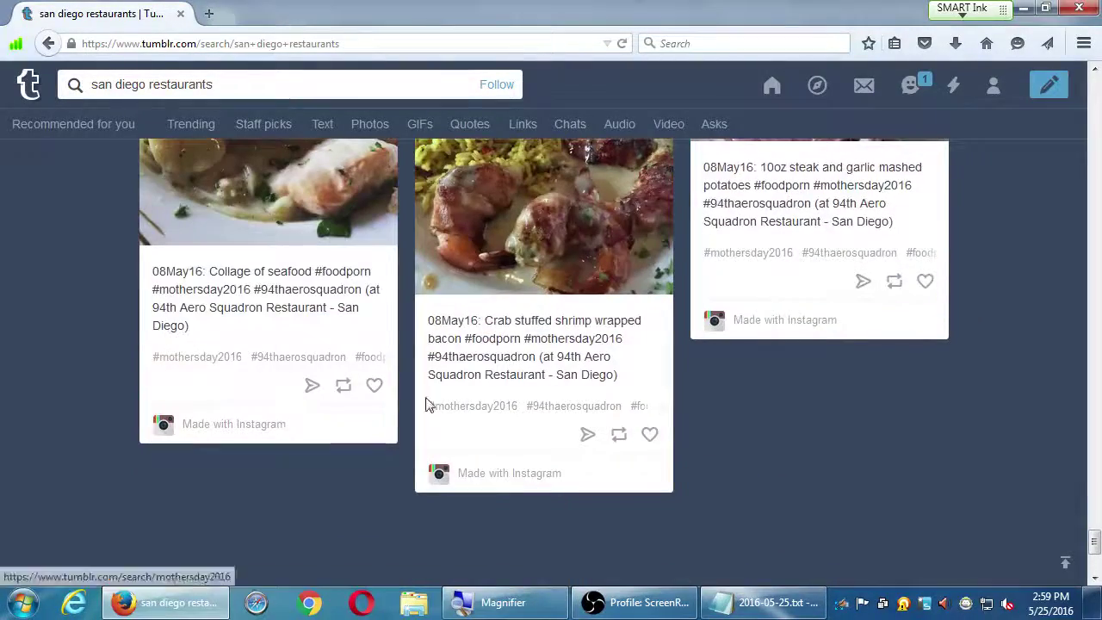
key(Home)
scroll(898, 480, down, 6)
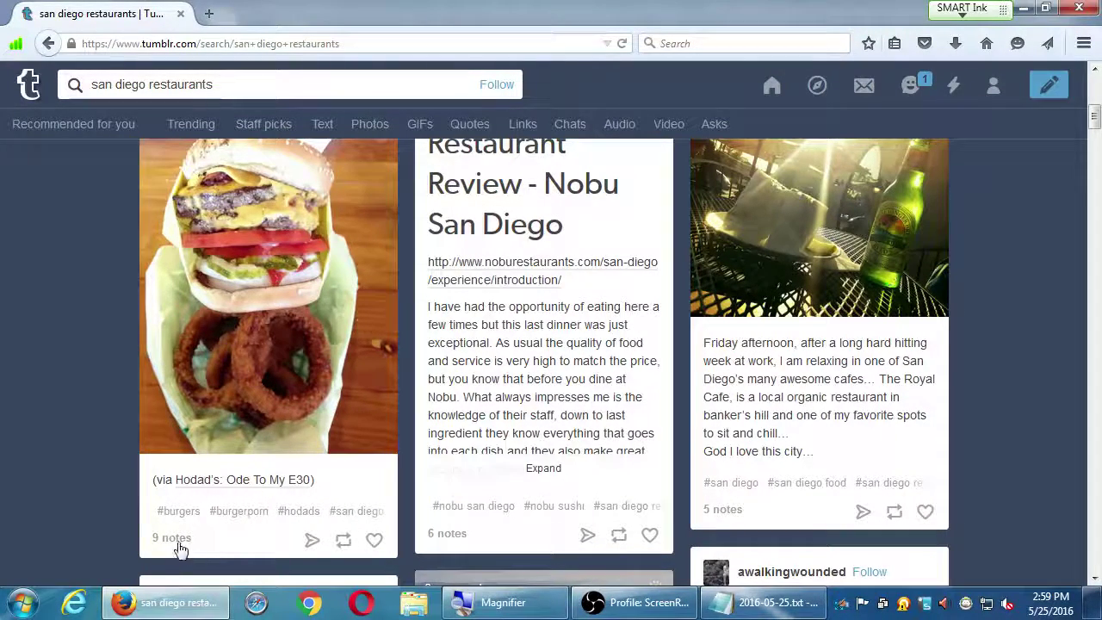
Open the burger post's 9 notes to see which blogs liked or reblogged it
click(176, 541)
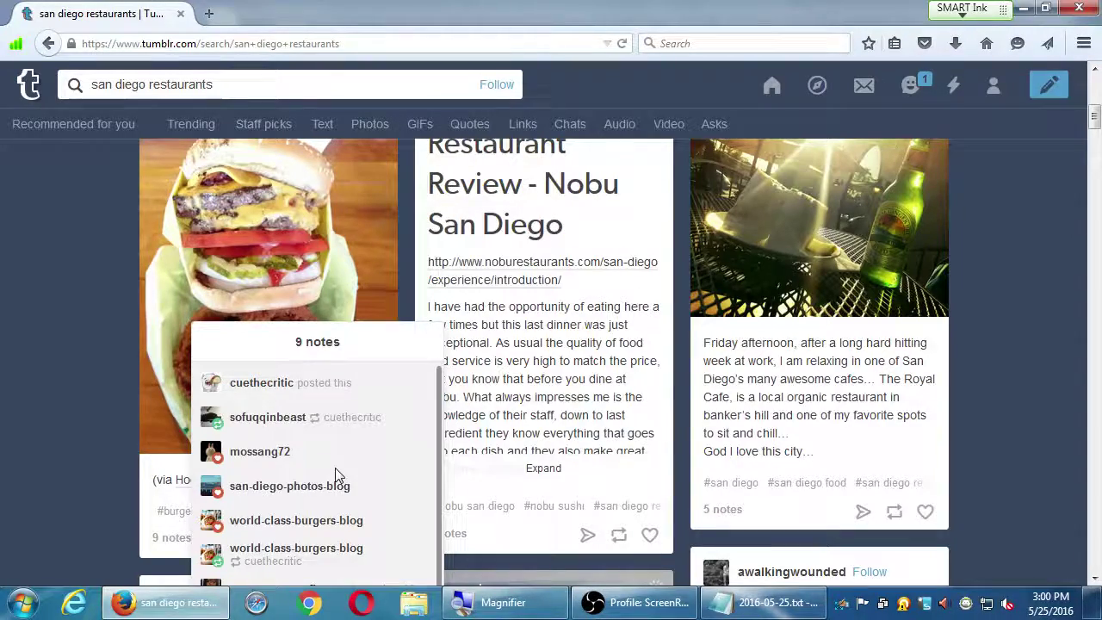
key(alt+Tab)
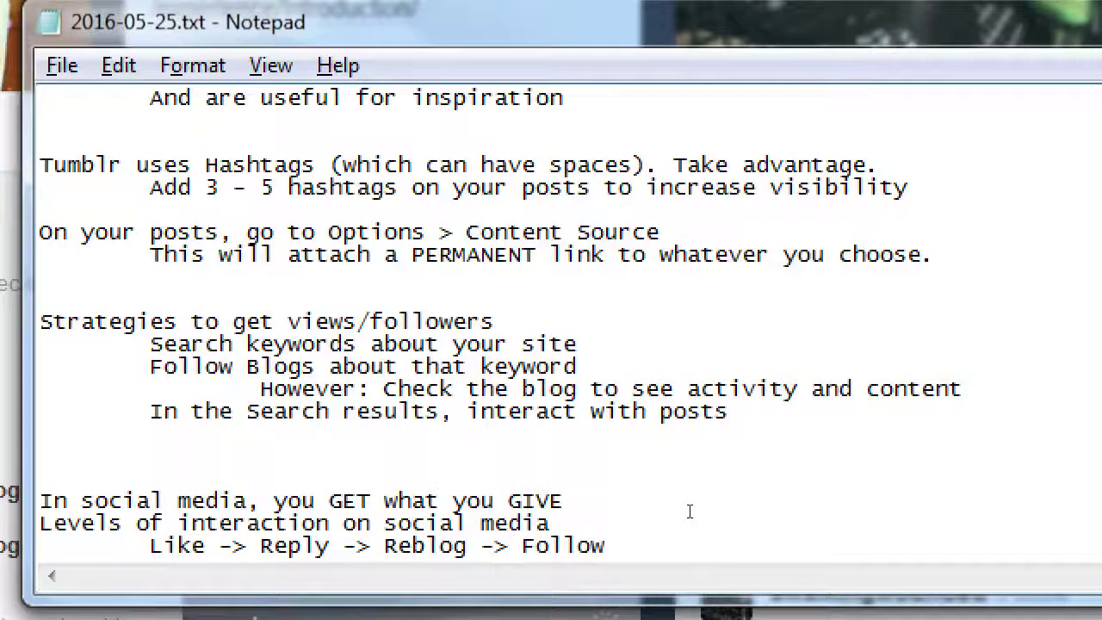
Add the indented tip 'You Like/Reply/Reblog/Follow, and you'll get the same' under interact with posts
click(728, 488)
key(Return)
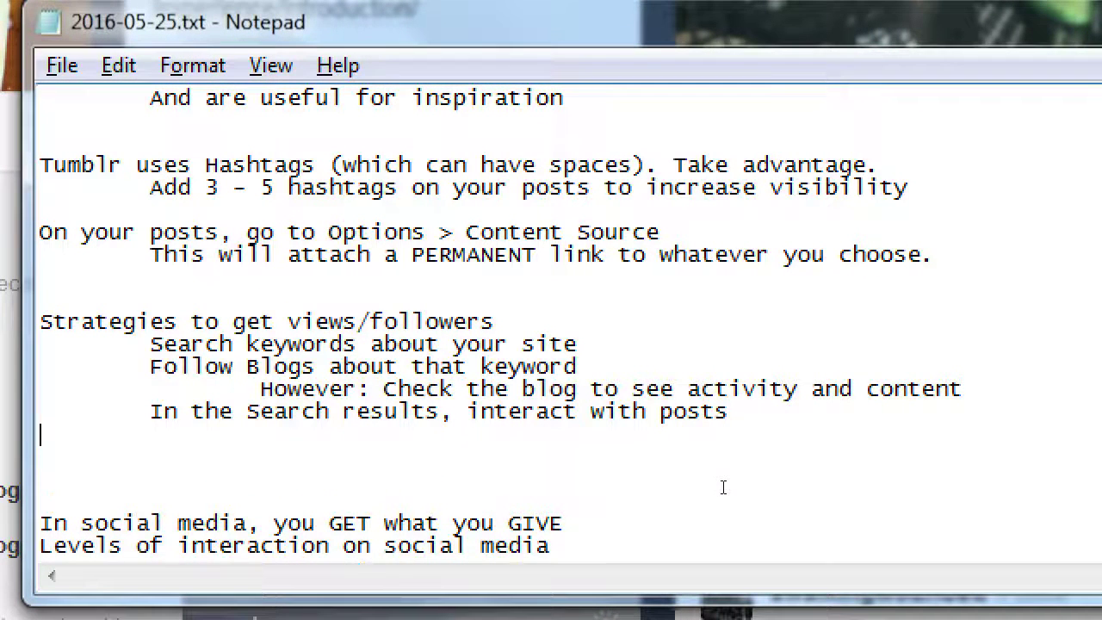
key(Tab)
key(Tab)
text(You Li)
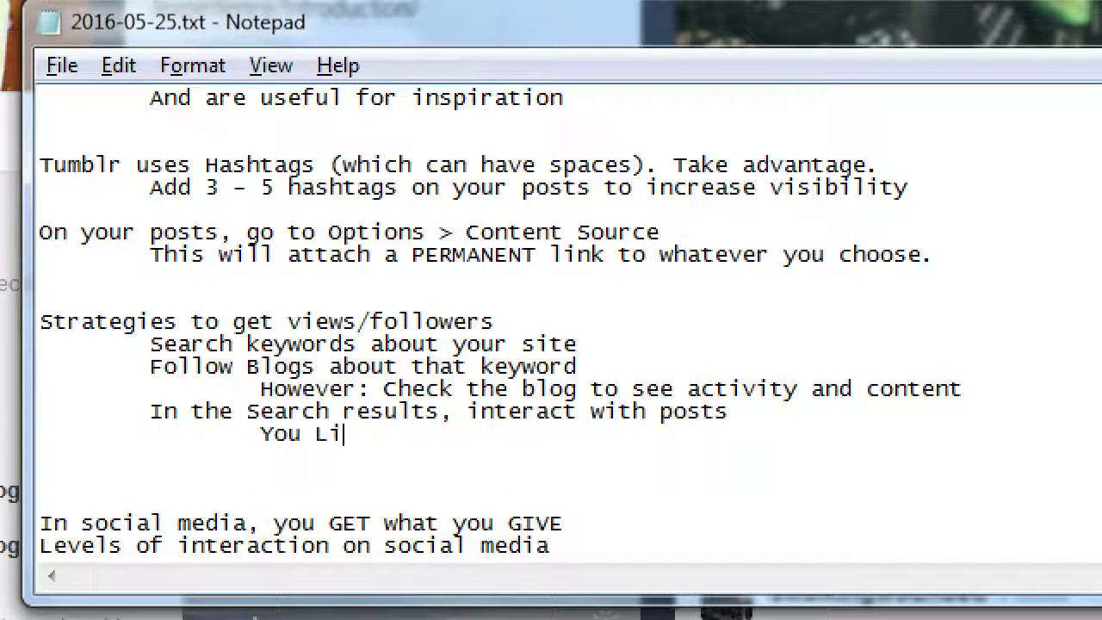
text(ke/Reply/)
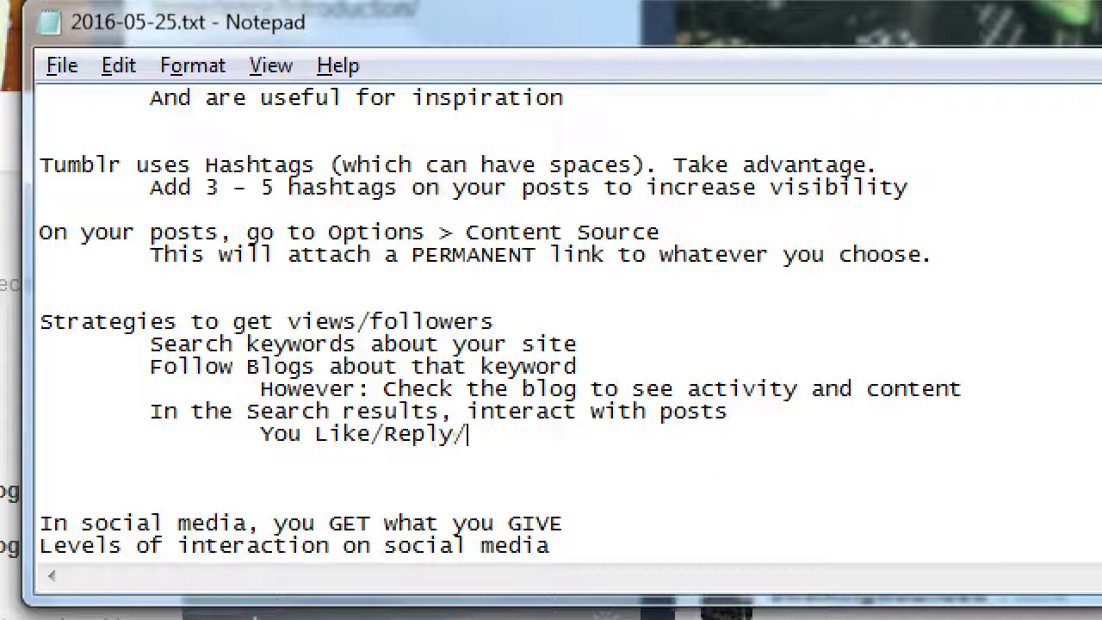
text(Rebl)
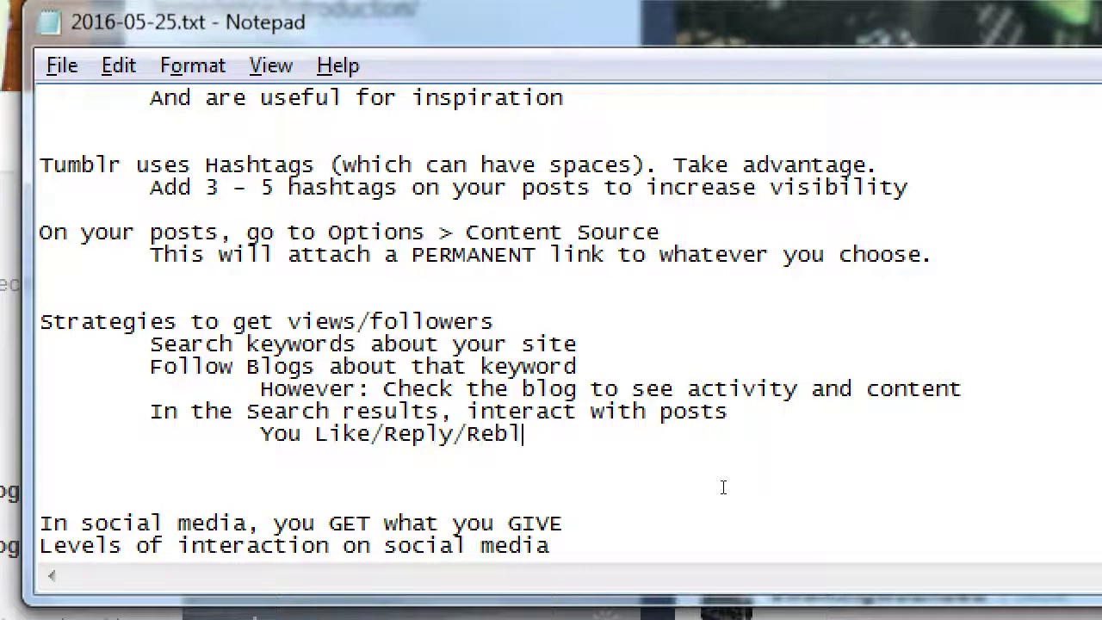
text(og/Follow)
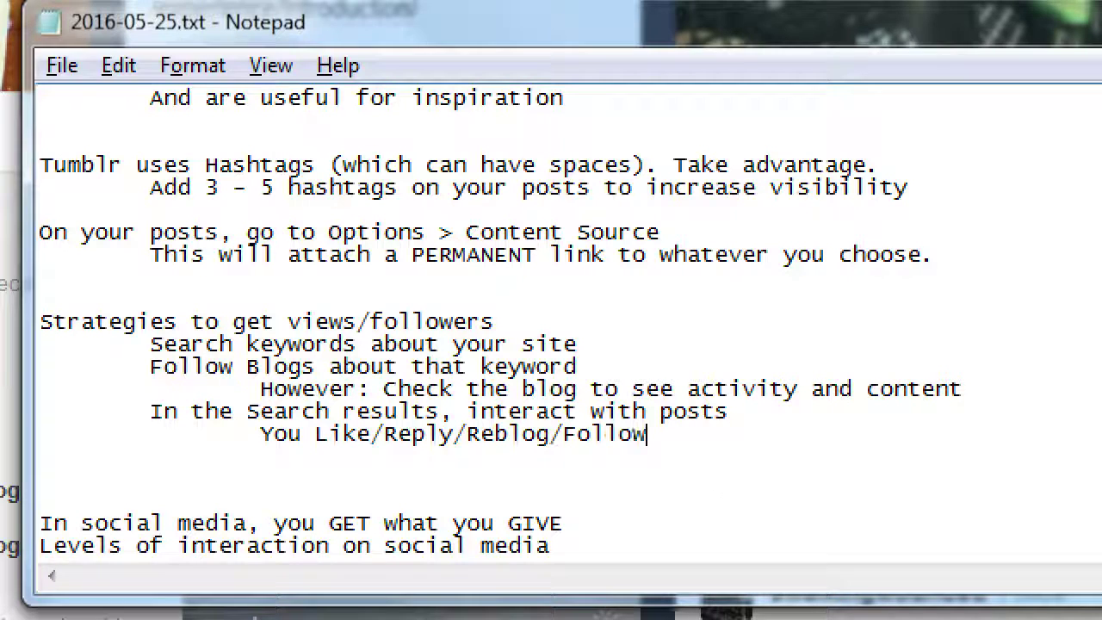
text(, and you'll get the same)
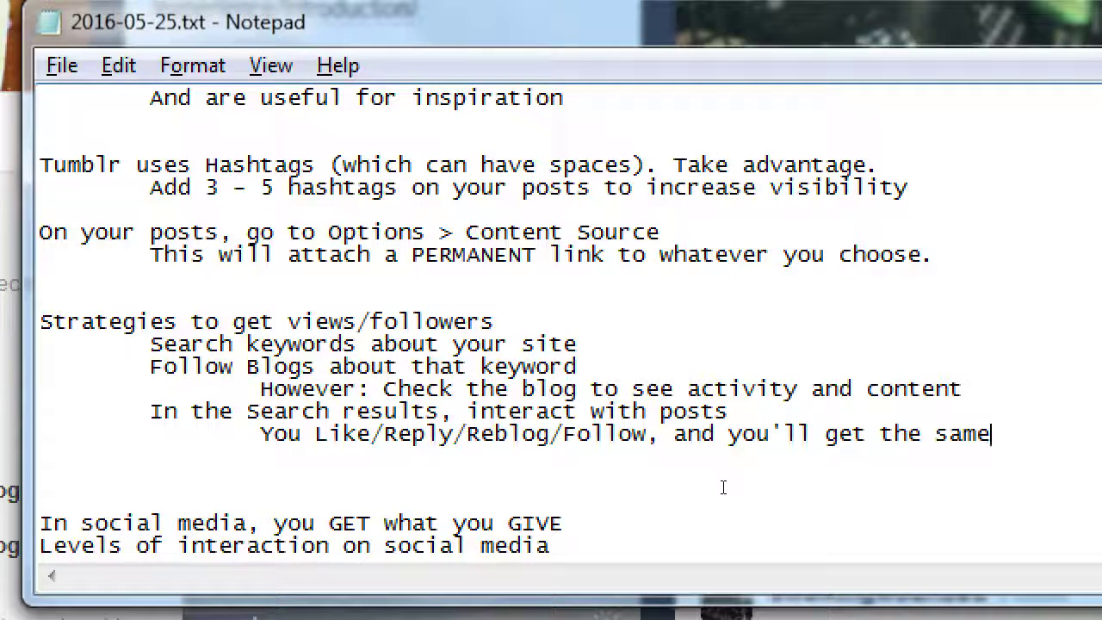
Add 'Look for popular Posts, and use them to your advantage', correcting 'at' to 'for'
key(Return)
key(Tab)
key(Tab)
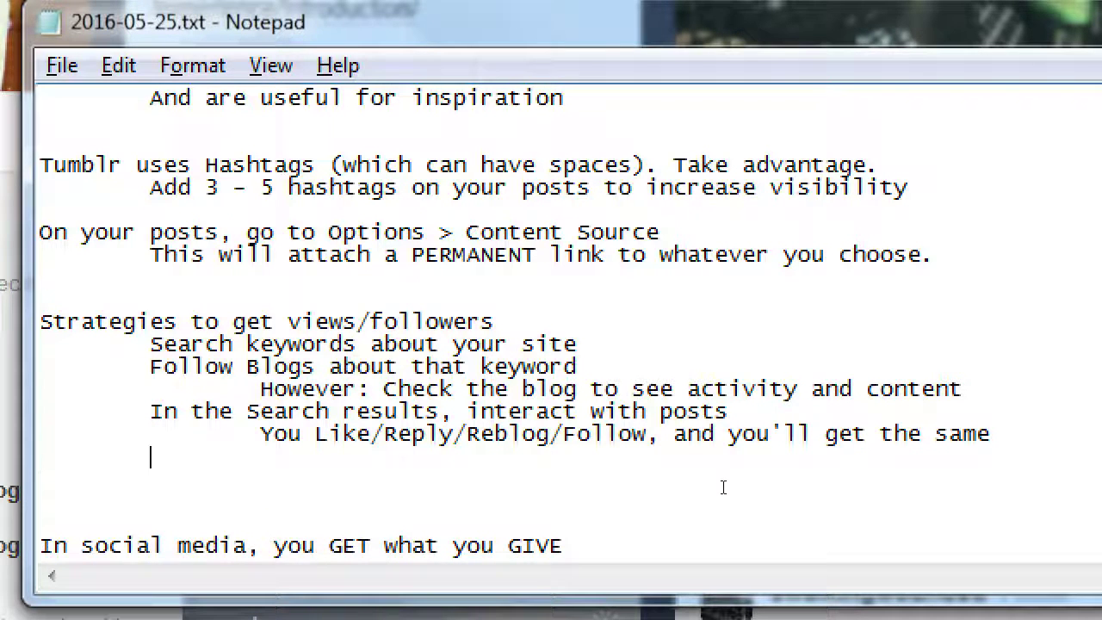
text(Look at popular )
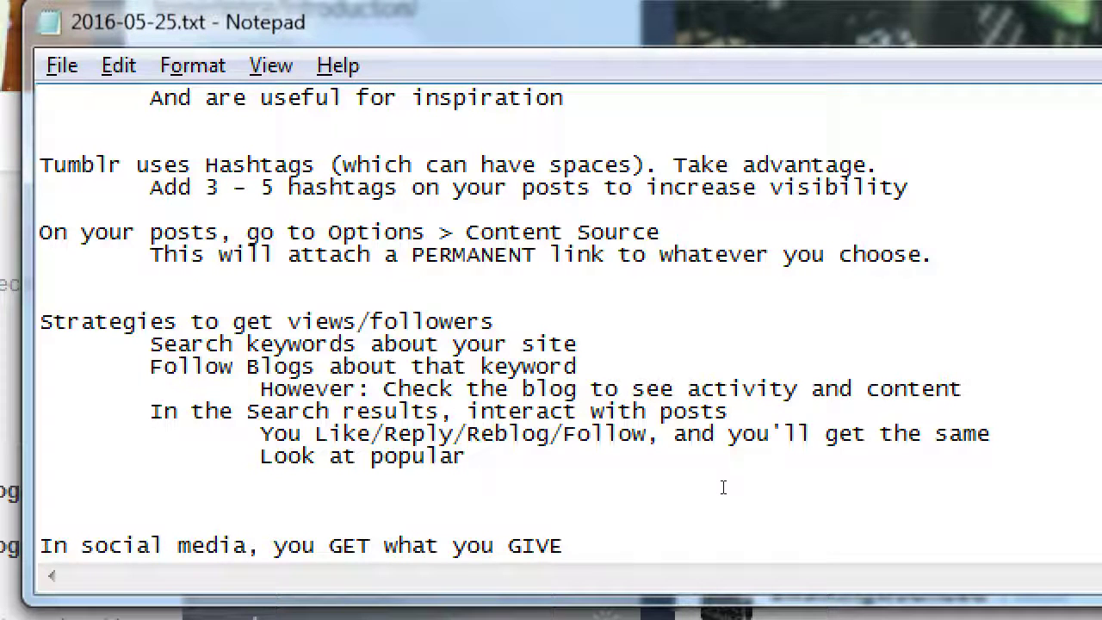
text(Posts)
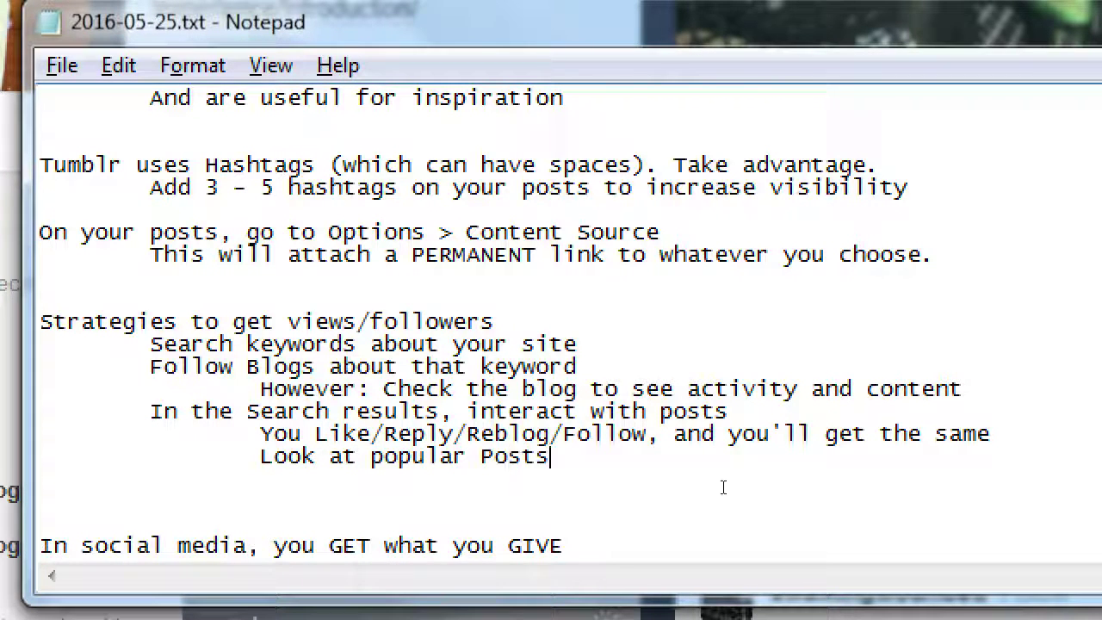
text(, and )
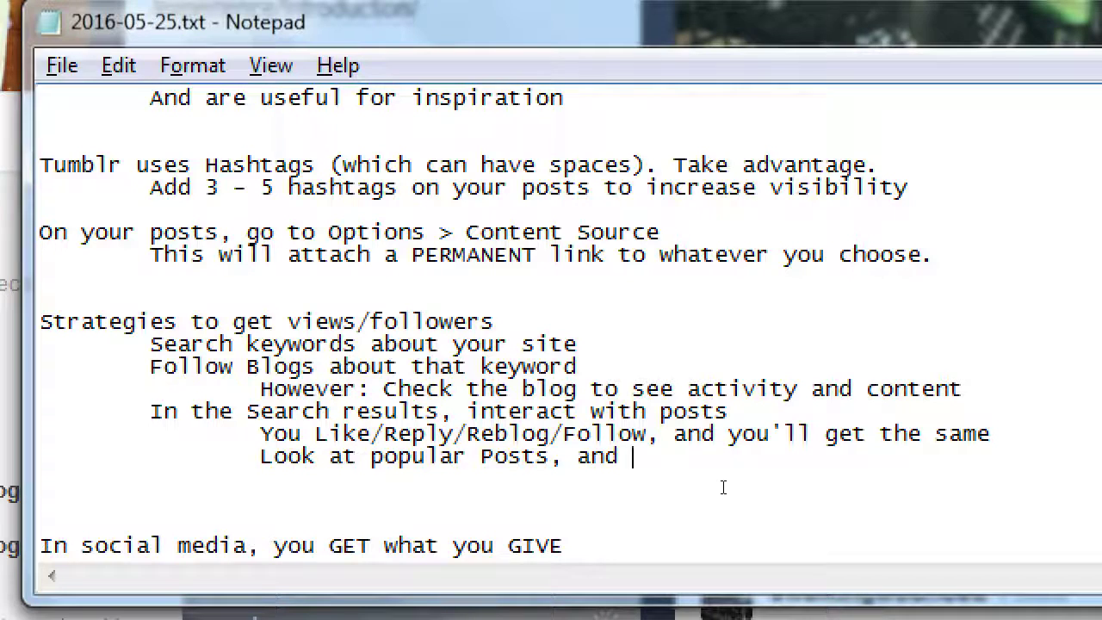
text(use them to your advantage)
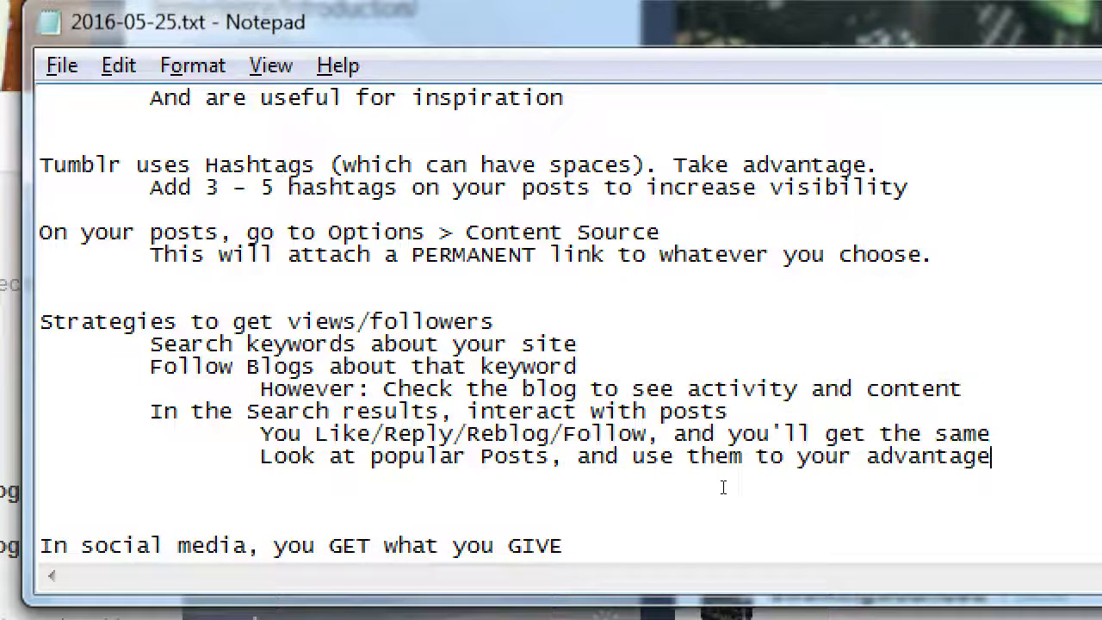
key(ctrl+Left)
key(ctrl+Left)
key(ctrl+Left)
key(ctrl+Left)
key(Left)
key(Left)
key(Right)
key(ctrl+shift+Left)
text(f)
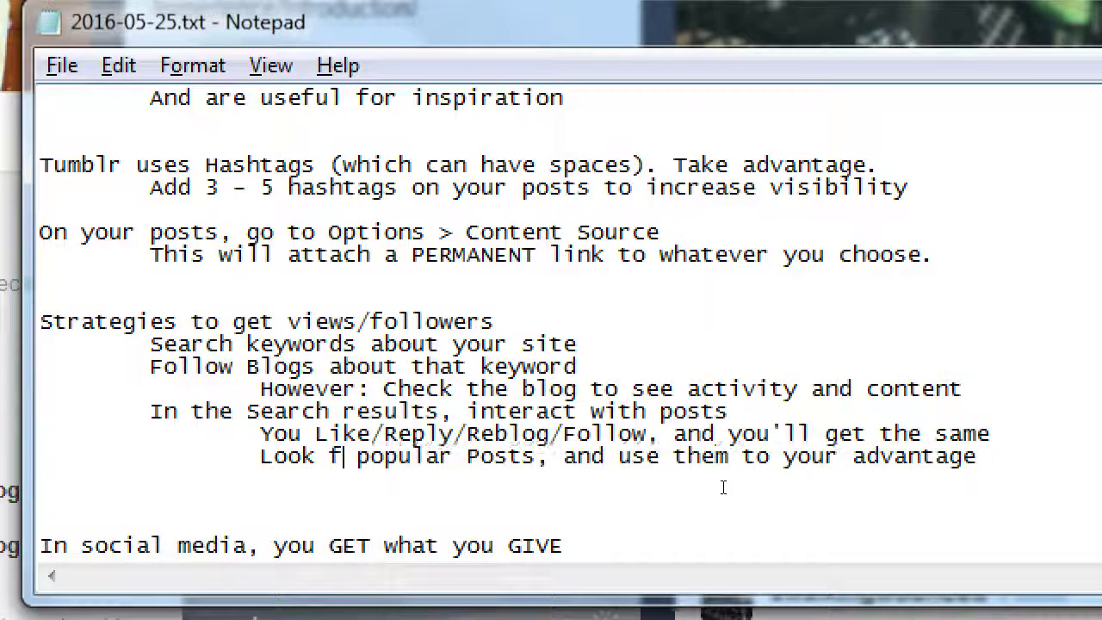
text(or)
Add the deeper sub-tip '(check the 3 of Notes. More notes, more good)' beneath it
key(End)
key(Return)
key(Tab)
key(Tab)
key(Tab)
text(()
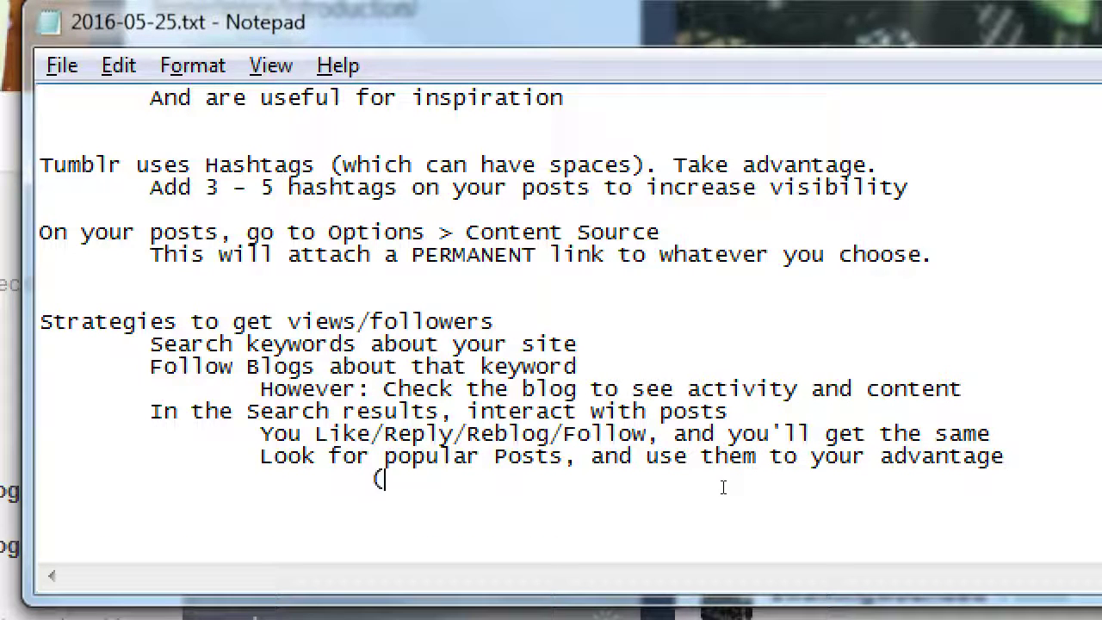
text(check the 3 o)
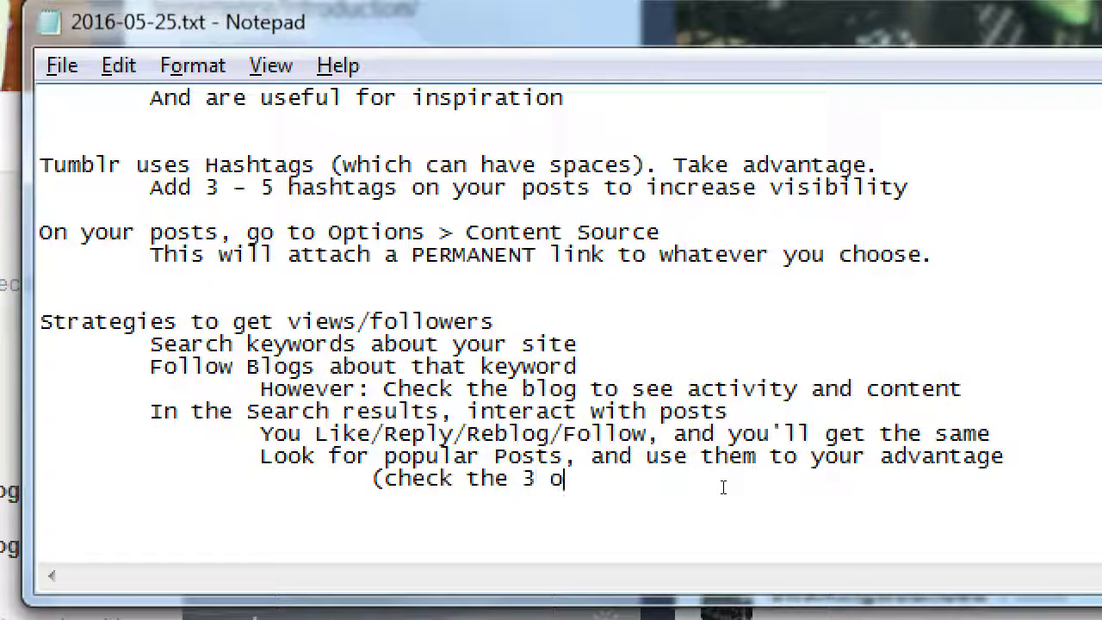
key(BackSpace)
key(BackSpace)
key(BackSpace)
text(3 of Note)
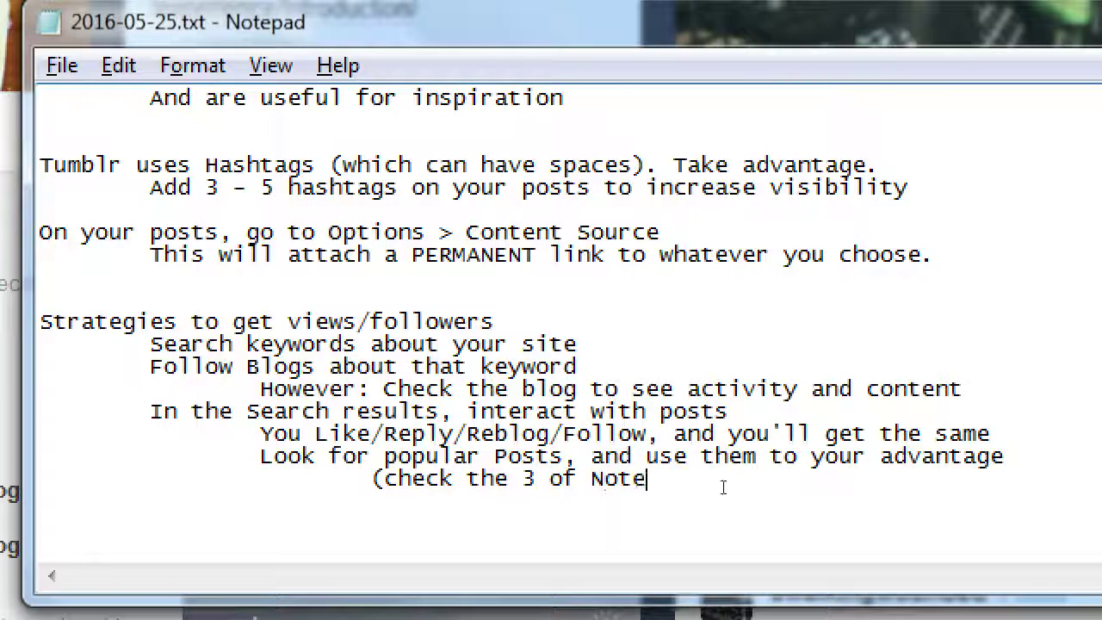
text(s. More note)
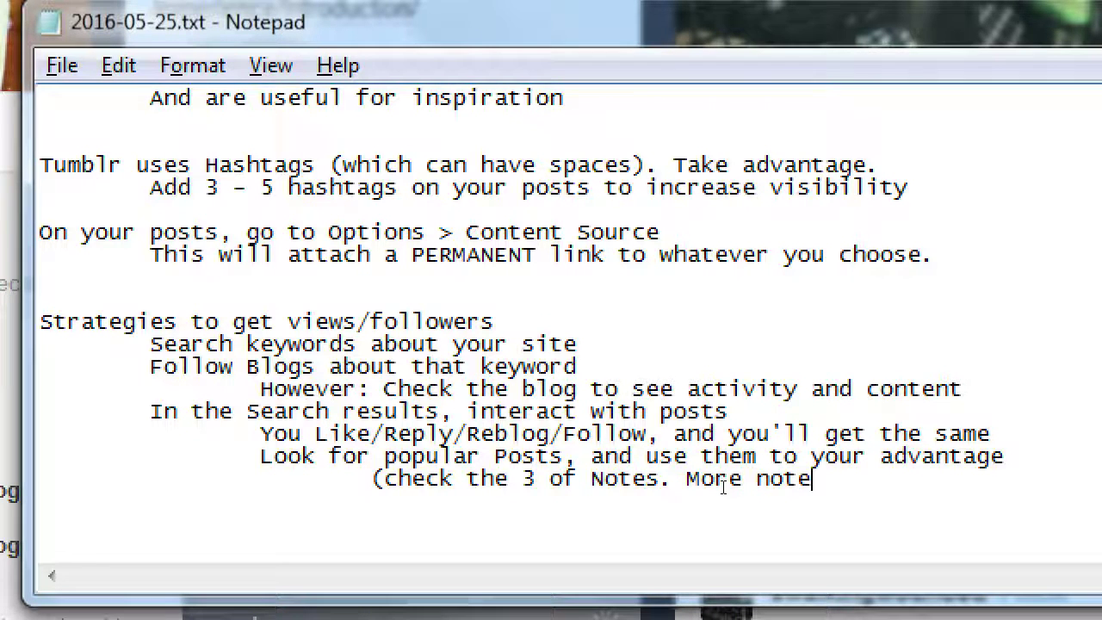
text(s, more good))
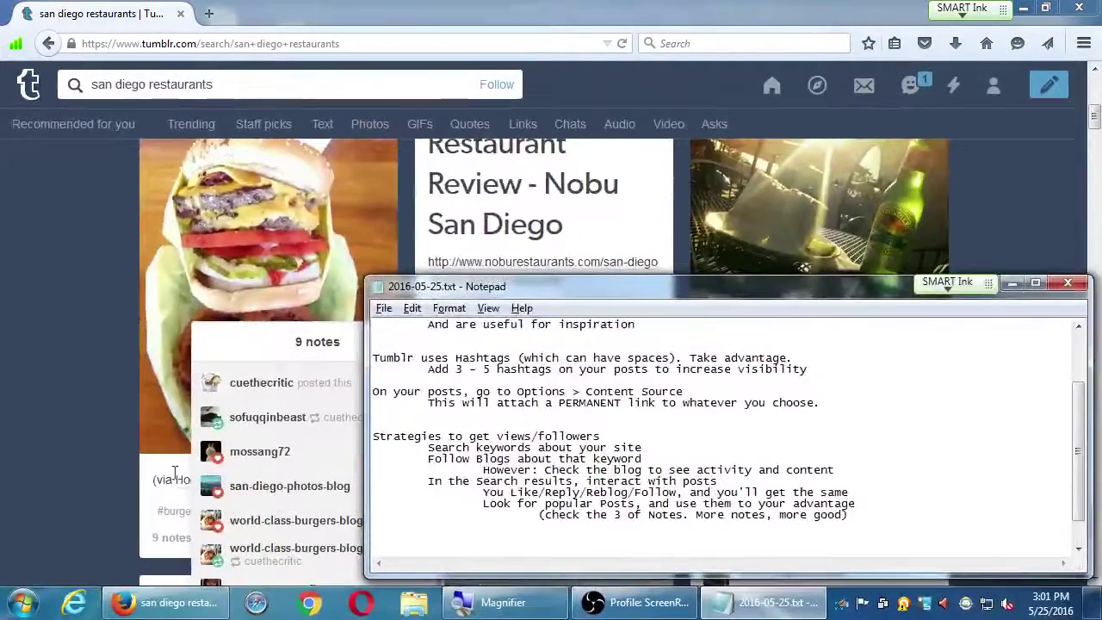
Reopen the burger post's 9-notes list in the search results, then return to Notepad
click(110, 395)
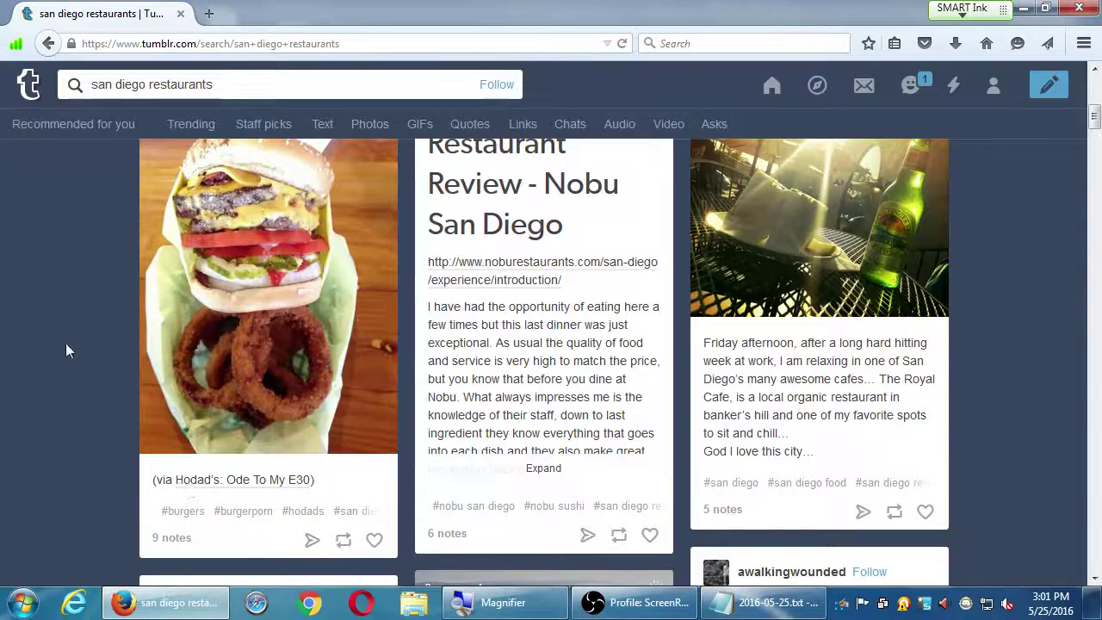
scroll(230, 250, up, 3)
scroll(231, 250, down, 3)
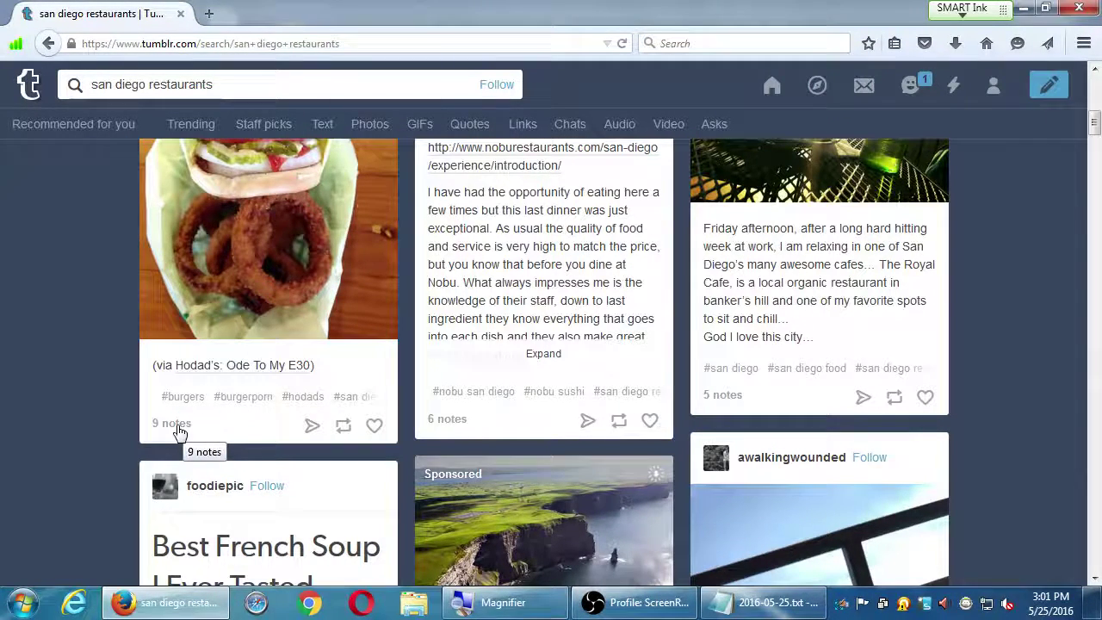
click(176, 430)
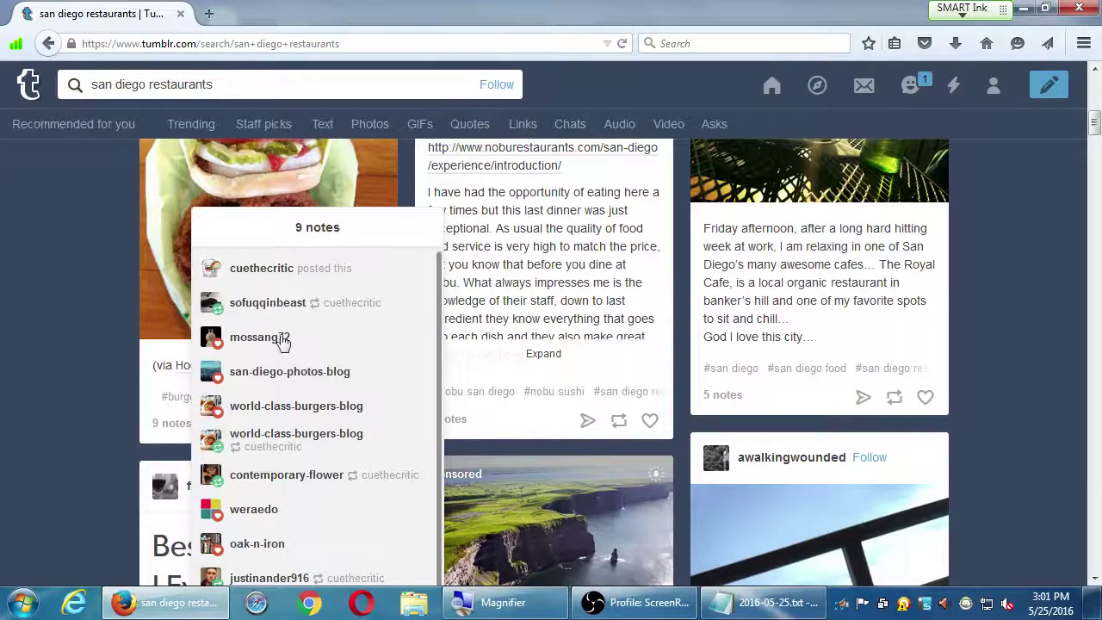
click(728, 607)
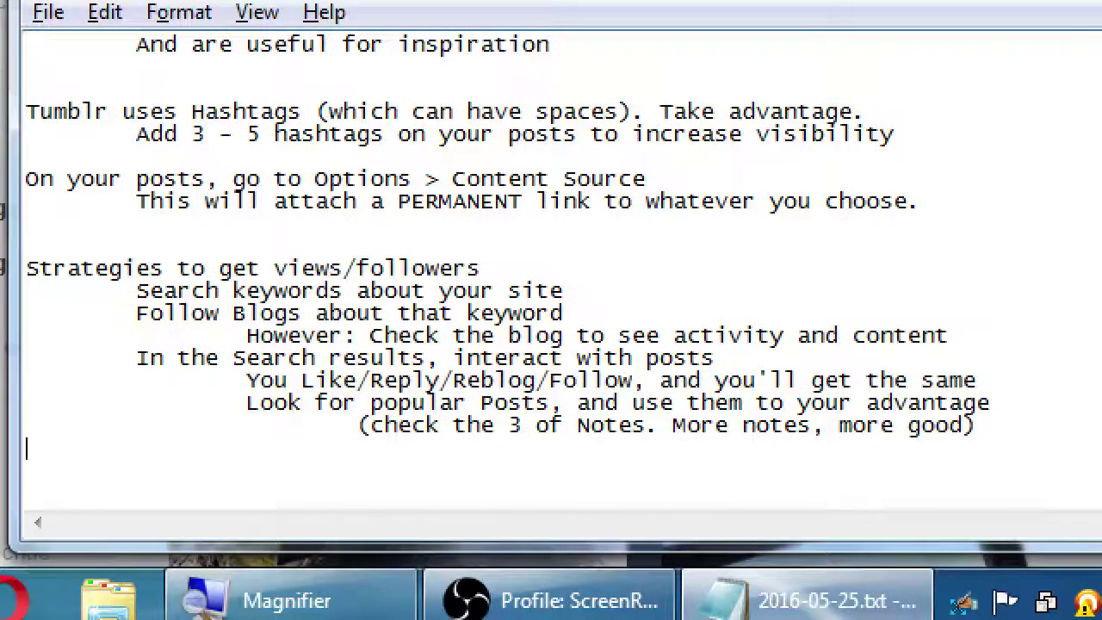
Add the indented line 'Research those that have interacted' and zoom back out to Tumblr
key(Tab)
key(Tab)
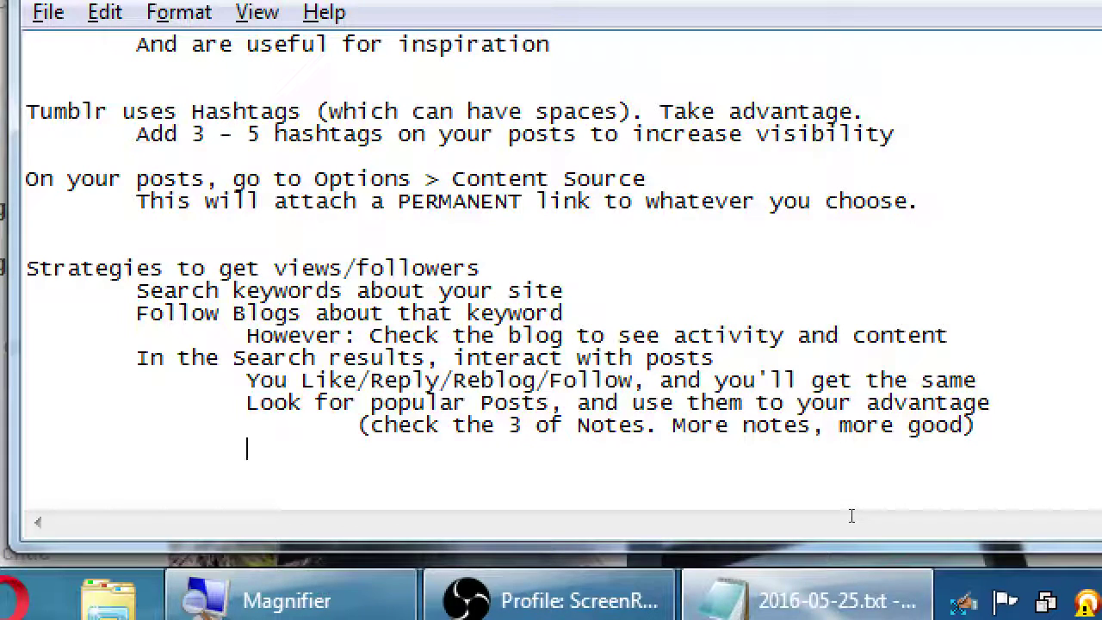
text(R)
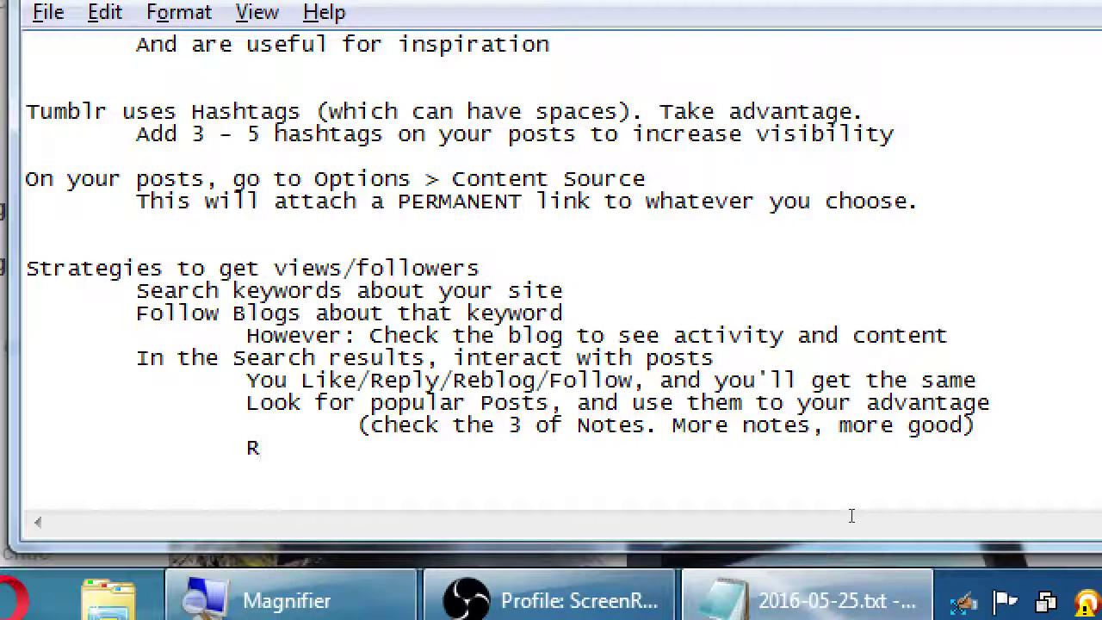
text(esearch)
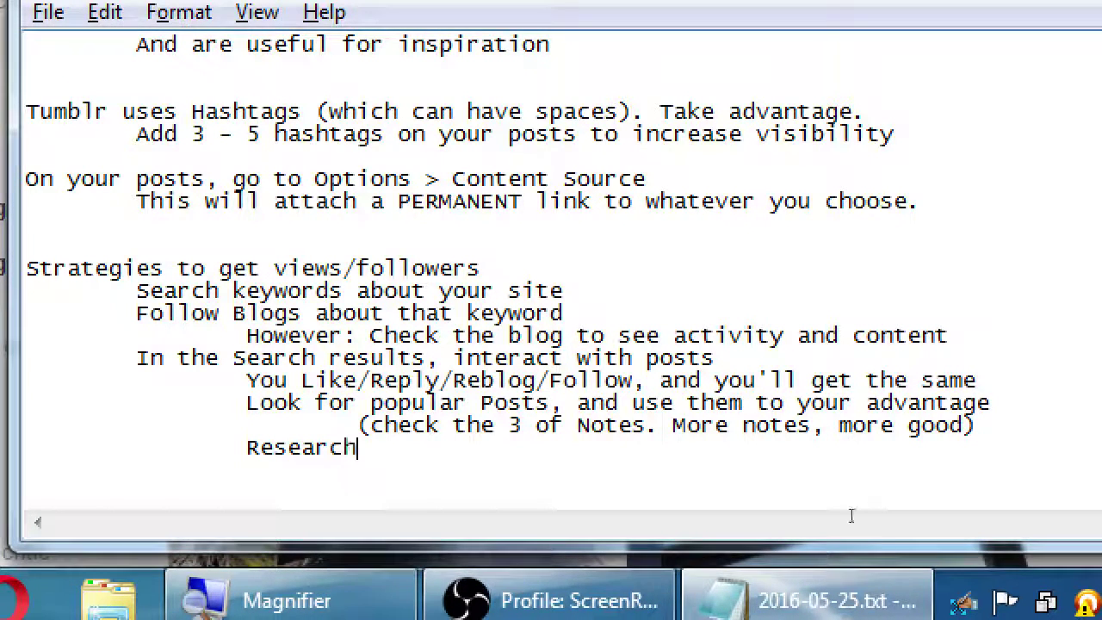
text( theo)
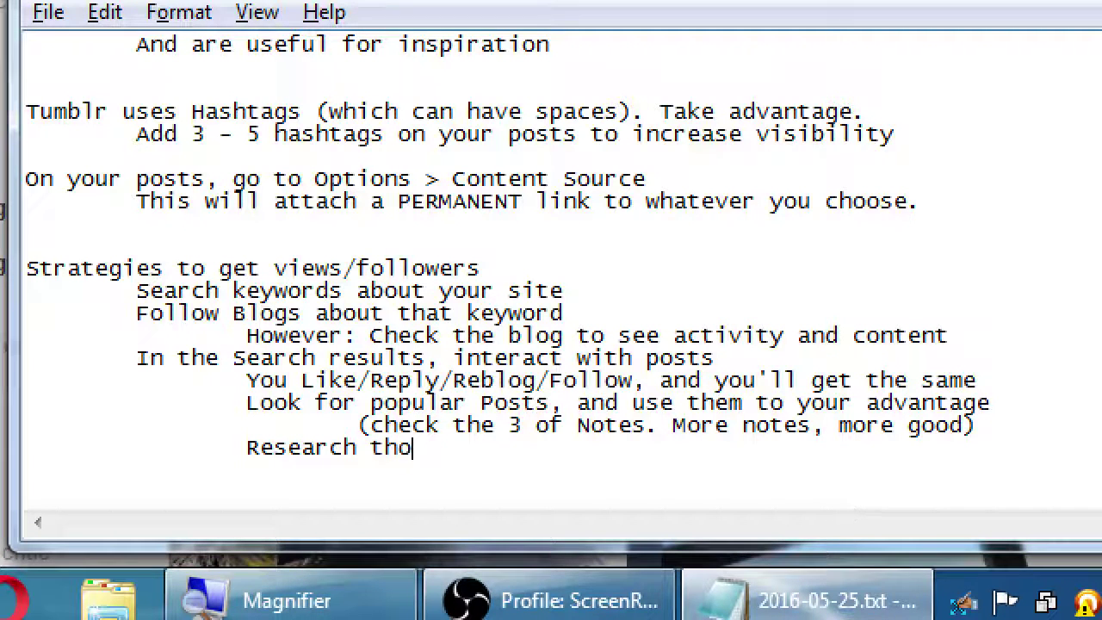
text(se that have)
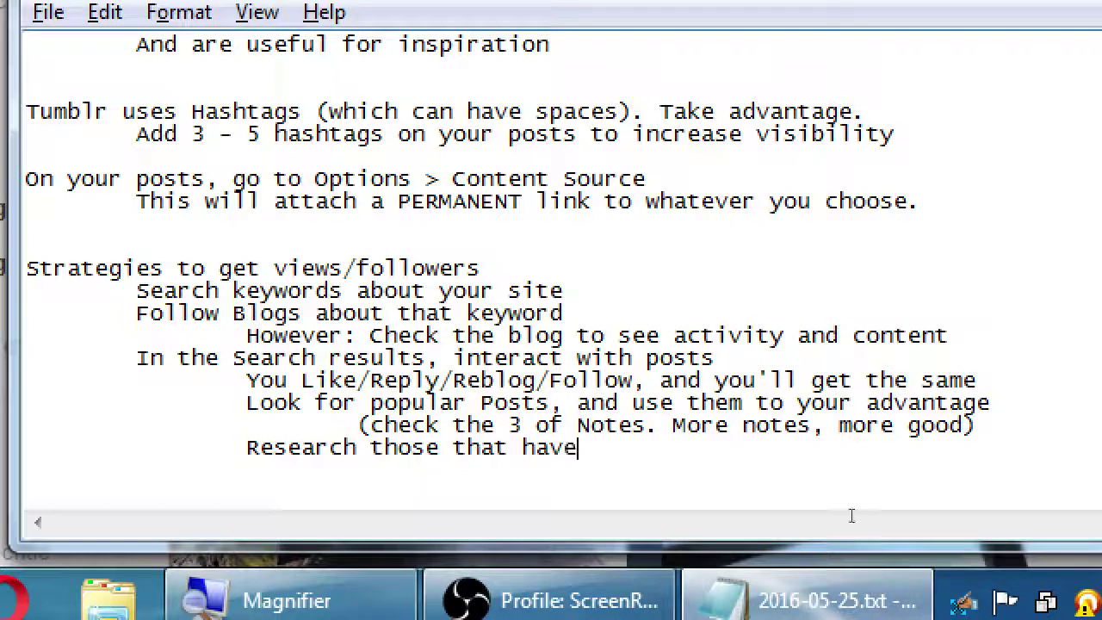
text( interacted)
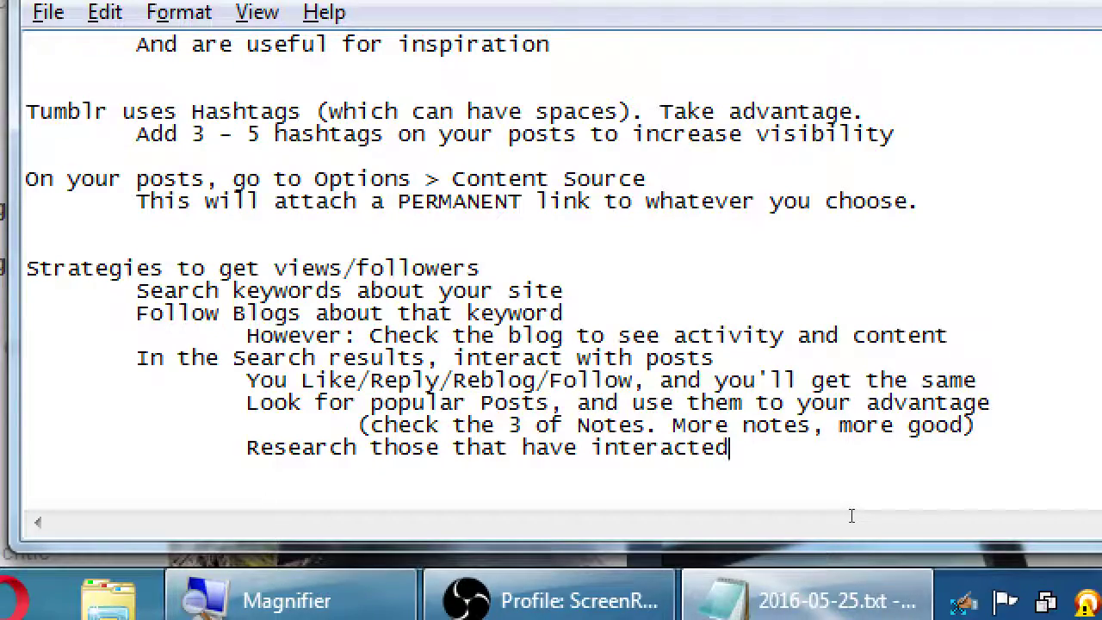
key(super+minus)
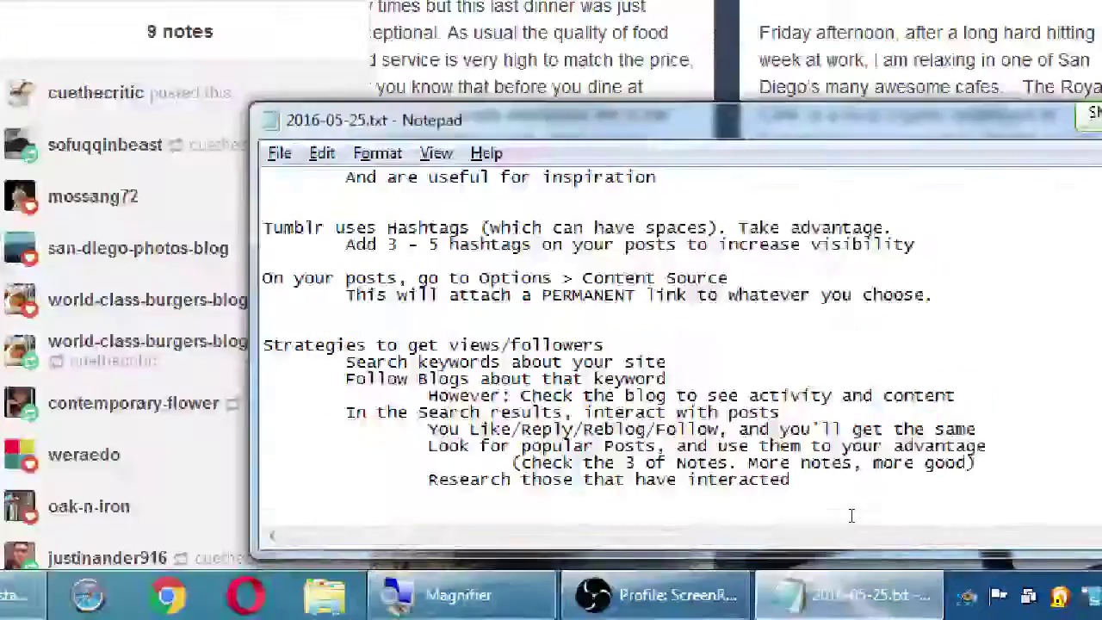
click(254, 231)
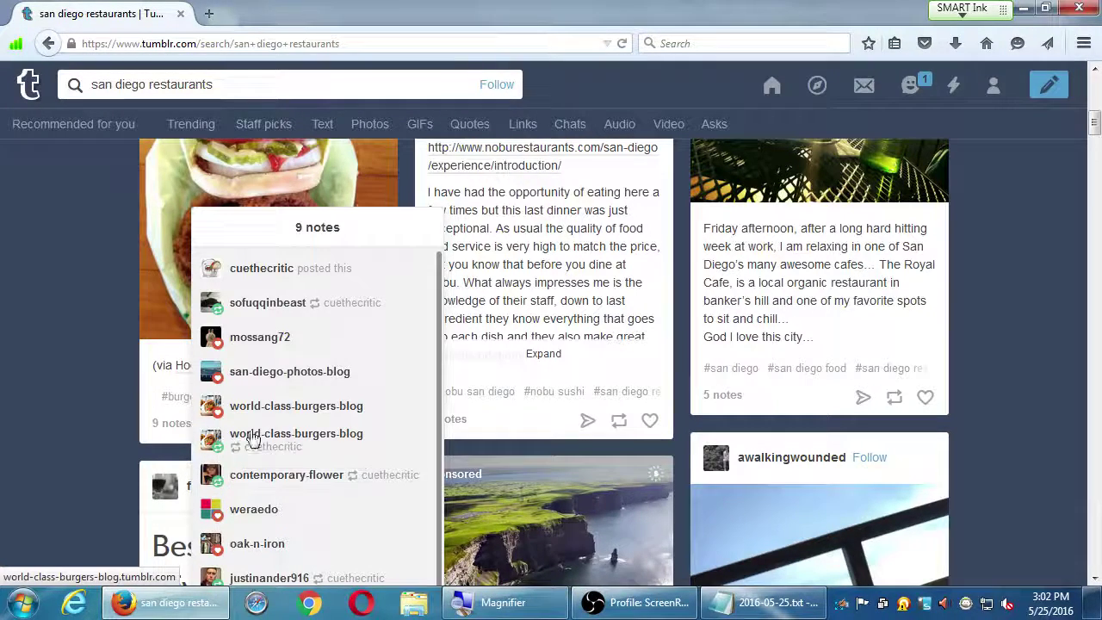
click(218, 378)
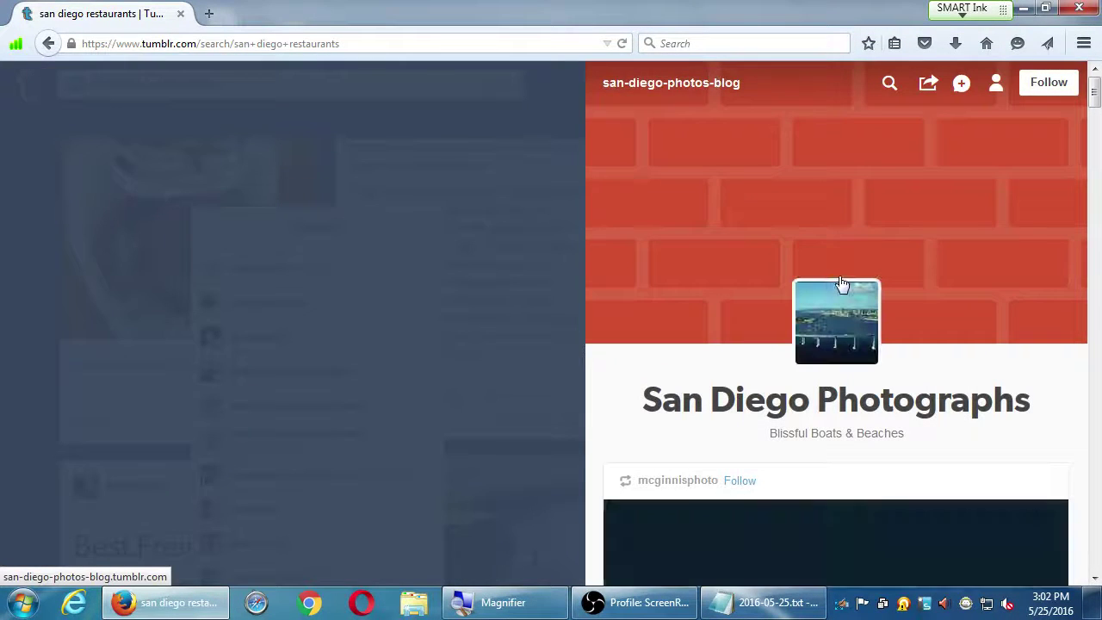
scroll(1014, 415, down, 1)
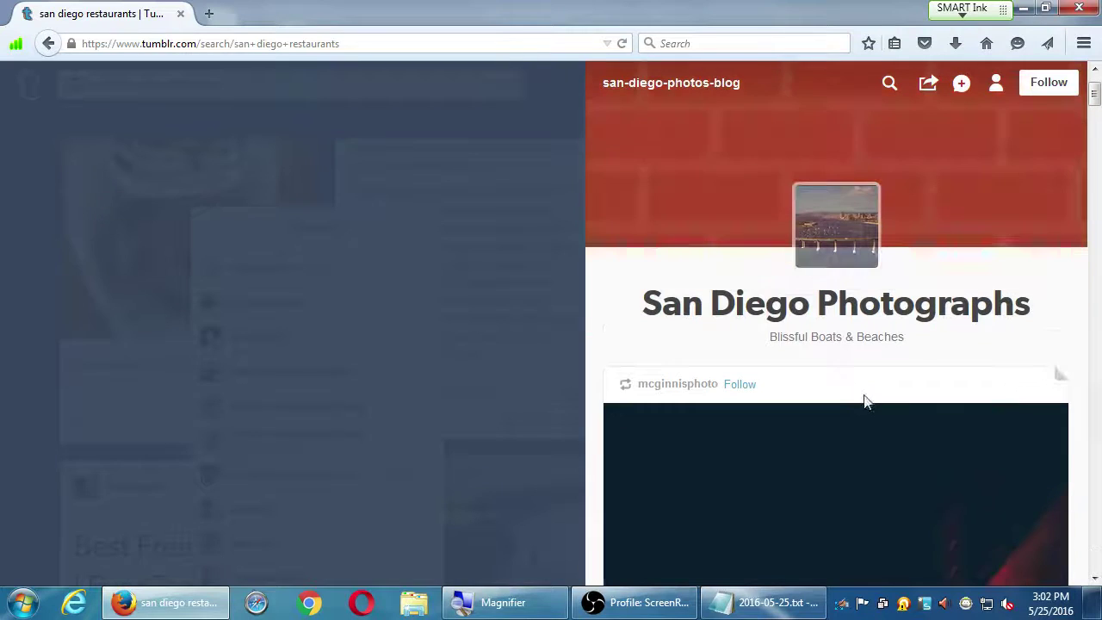
scroll(848, 344, down, 7)
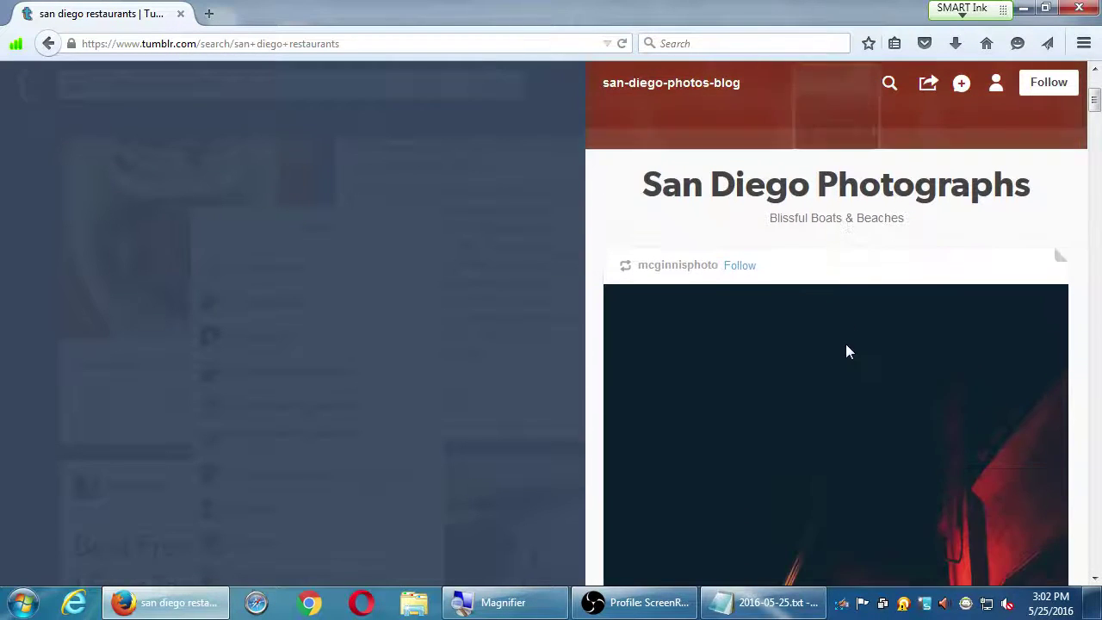
scroll(832, 349, down, 5)
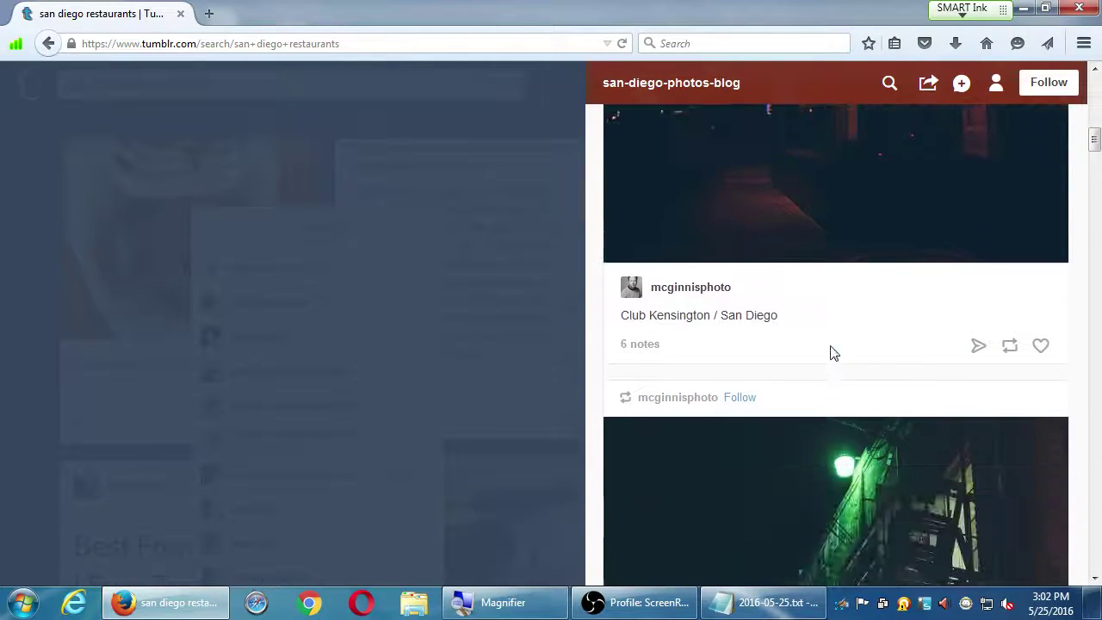
scroll(831, 356, down, 8)
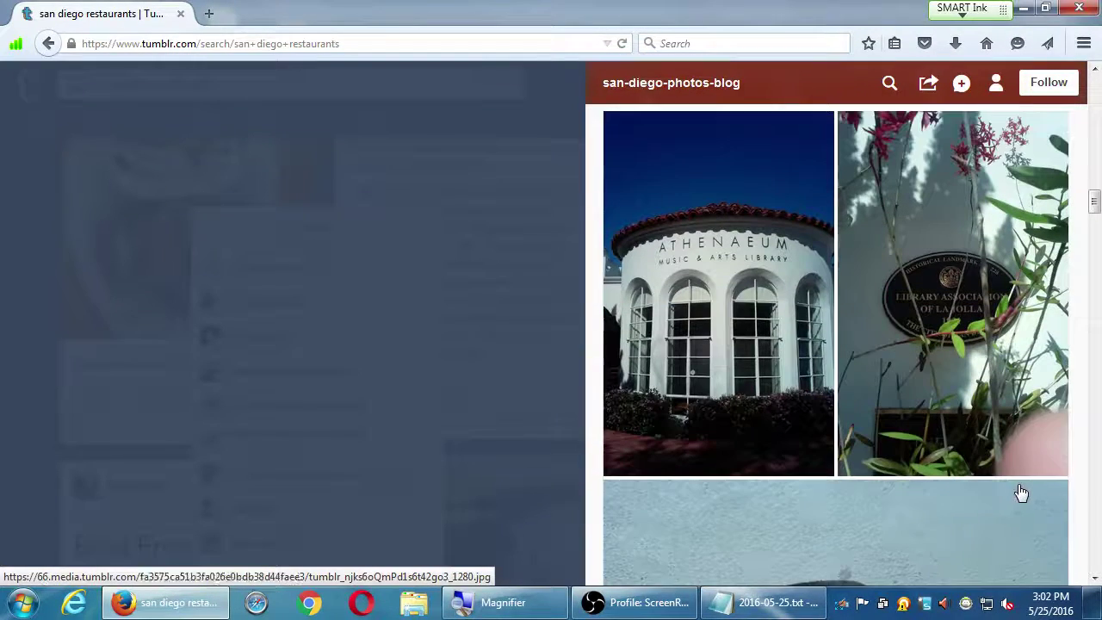
scroll(1021, 491, up, 2)
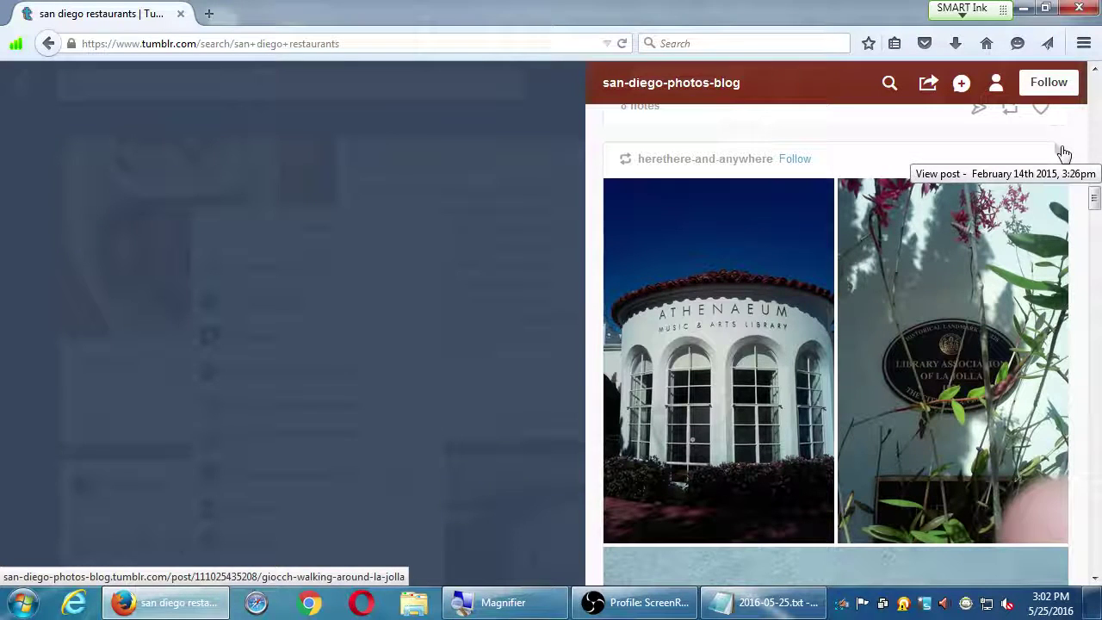
scroll(956, 370, down, 7)
scroll(954, 370, down, 5)
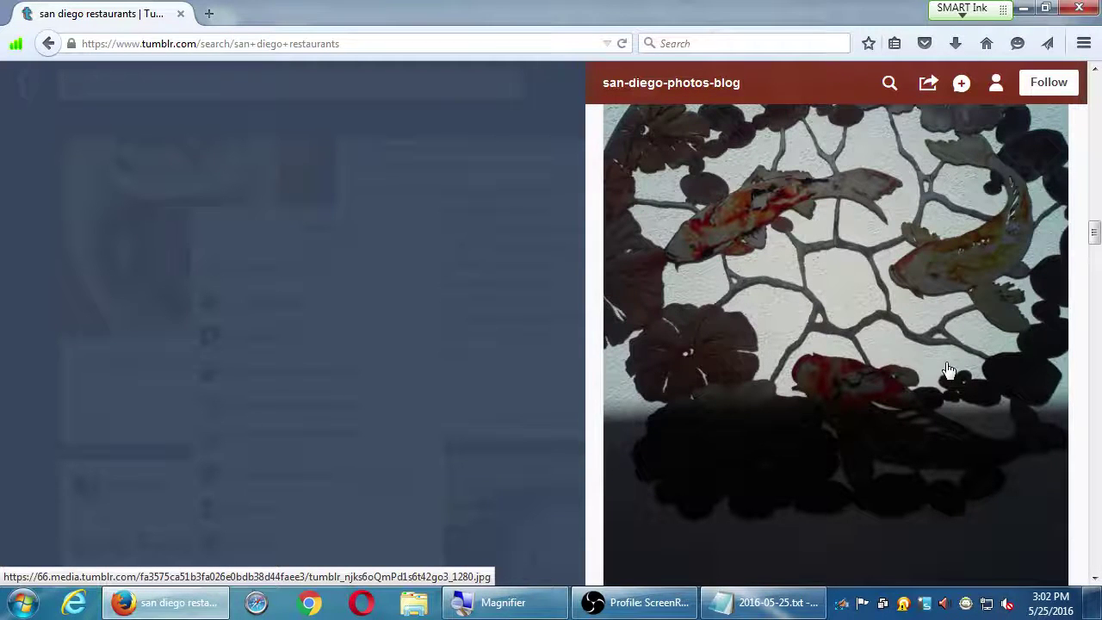
scroll(945, 362, up, 2)
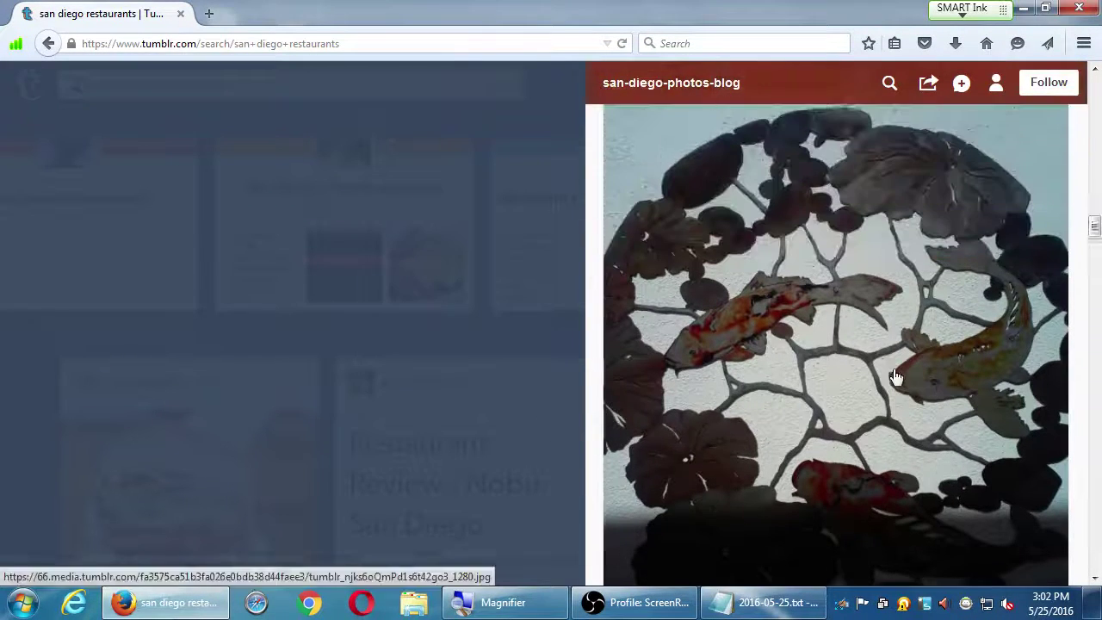
scroll(895, 376, up, 10)
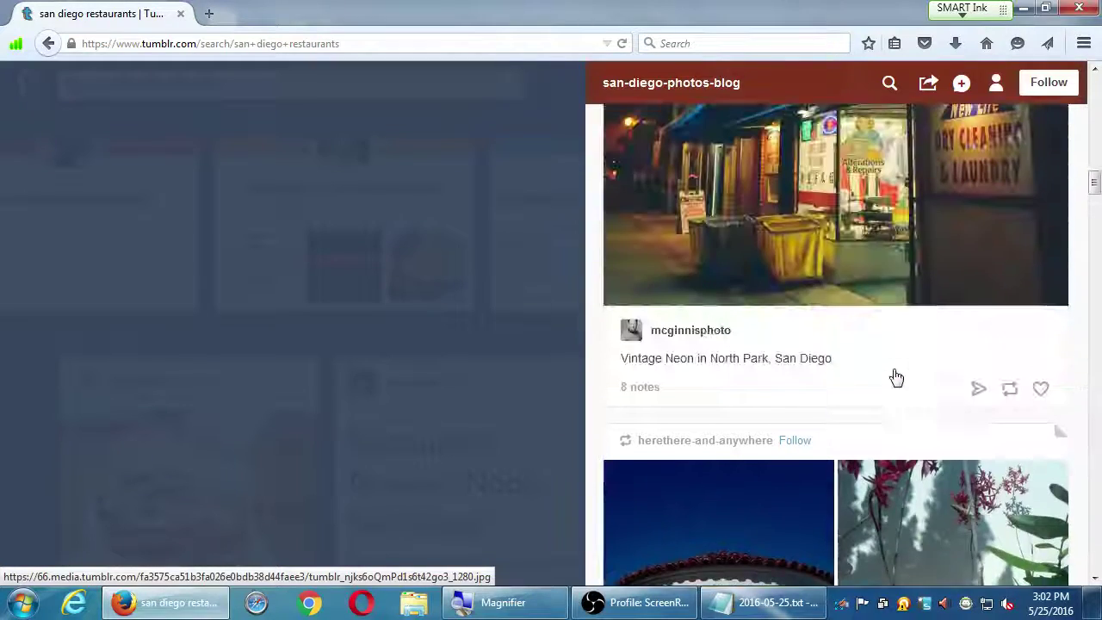
scroll(895, 376, up, 5)
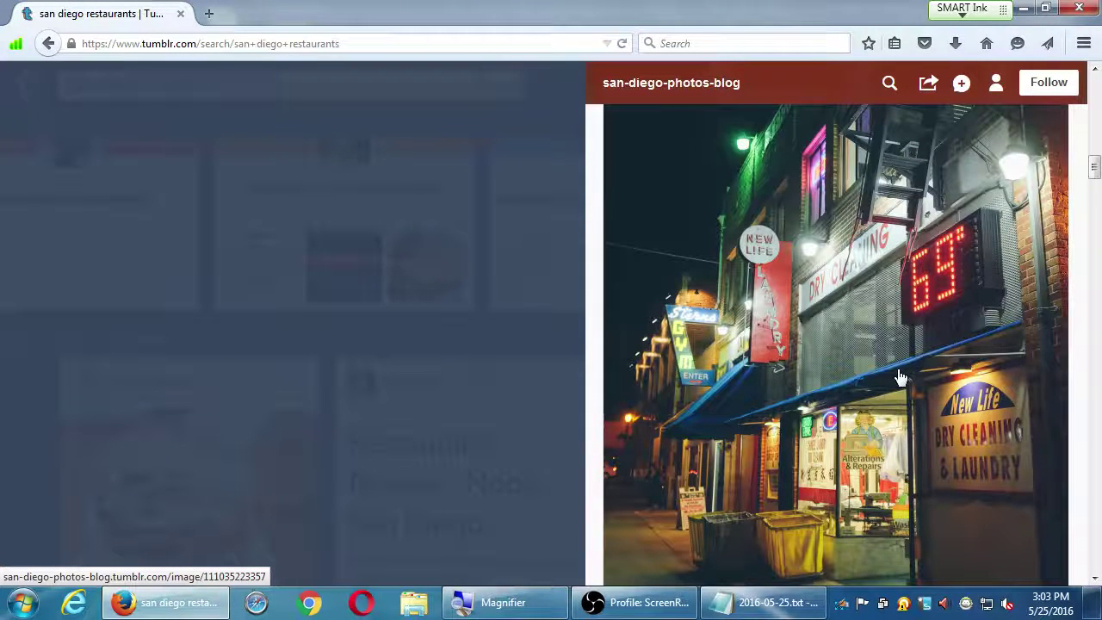
scroll(915, 360, down, 3)
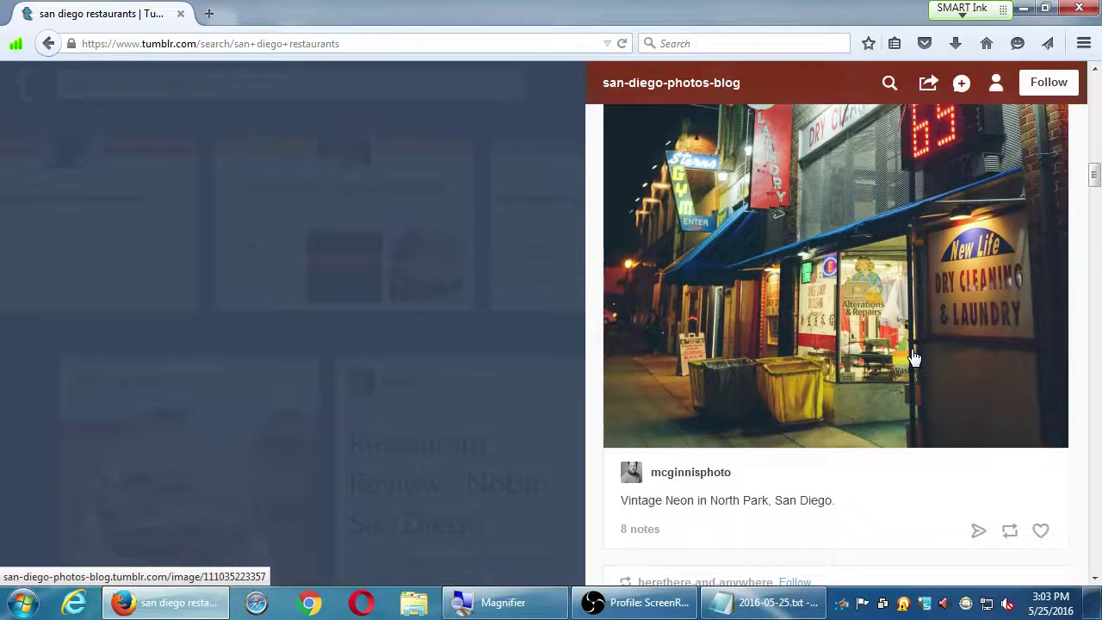
Like the Vintage Neon in North Park post on the san-diego-photos-blog preview
click(1041, 532)
scroll(1041, 532, down, 5)
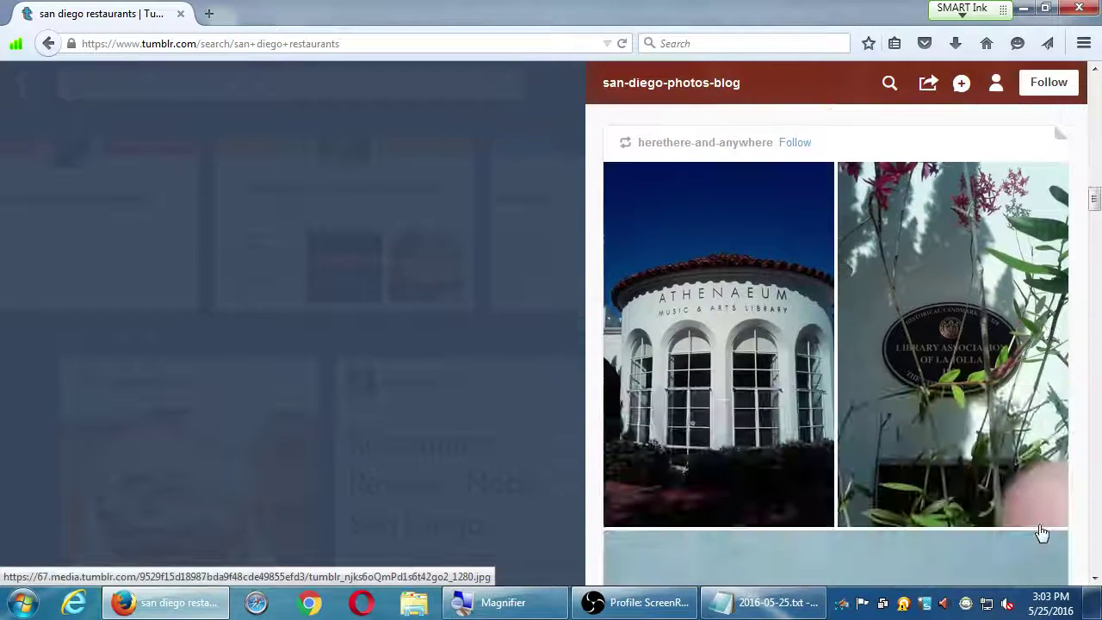
scroll(1042, 532, up, 8)
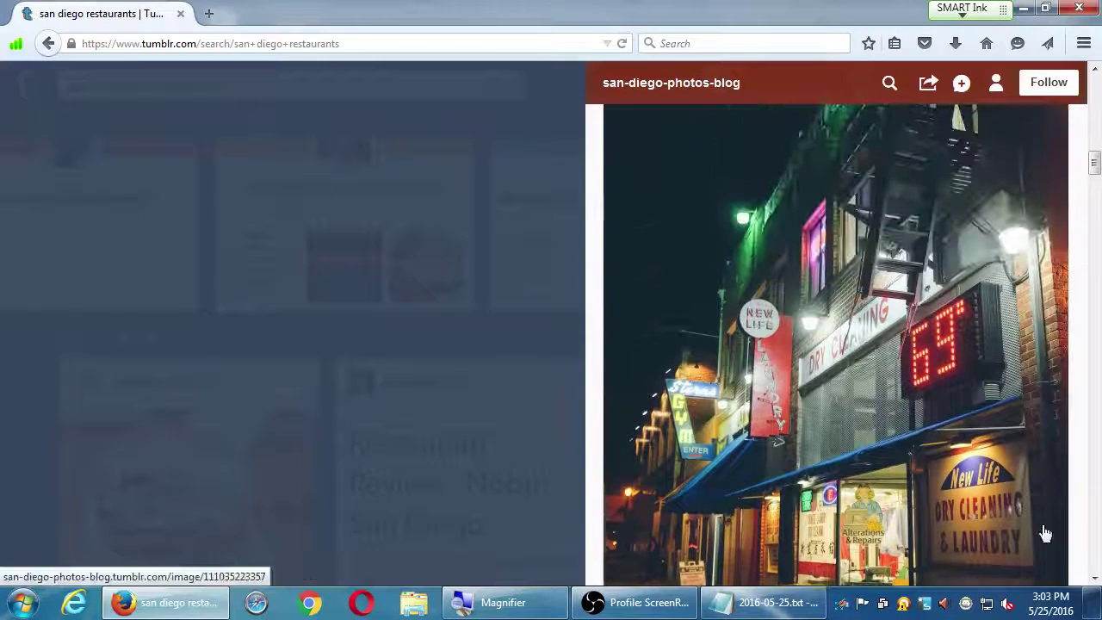
scroll(1042, 532, up, 4)
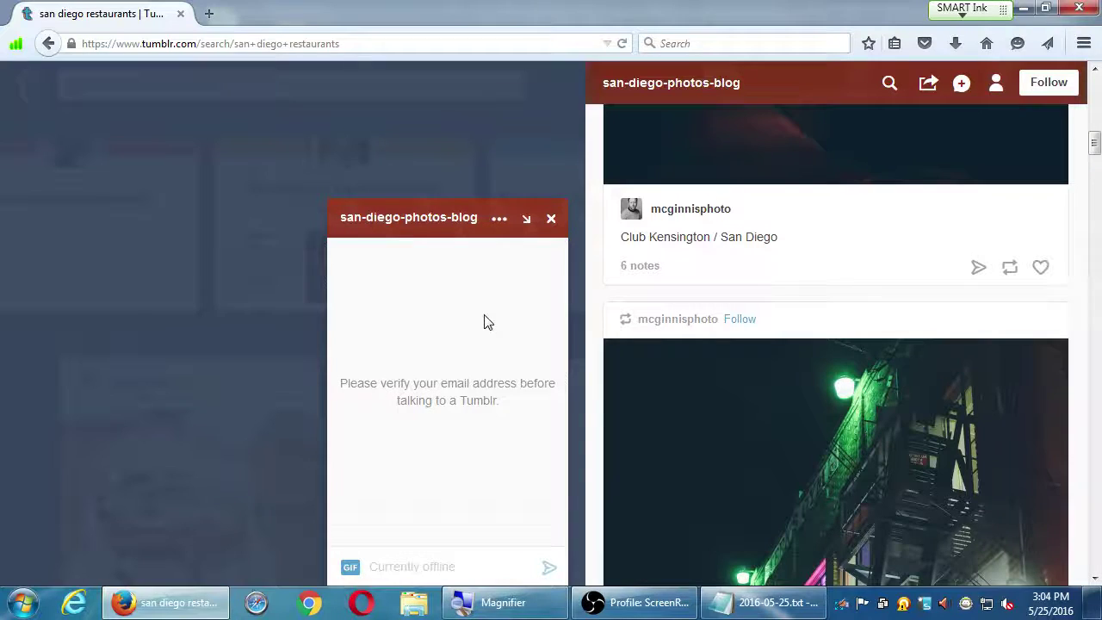
Dismiss the photo blog preview and its chat panel, then slide the blog carousel right
click(520, 137)
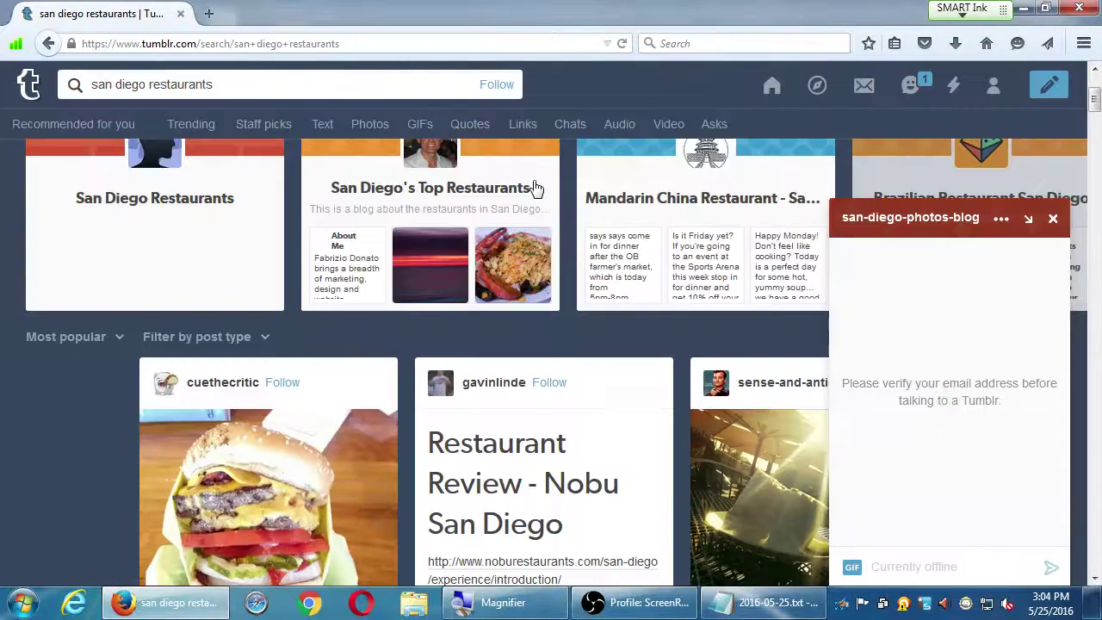
click(1051, 217)
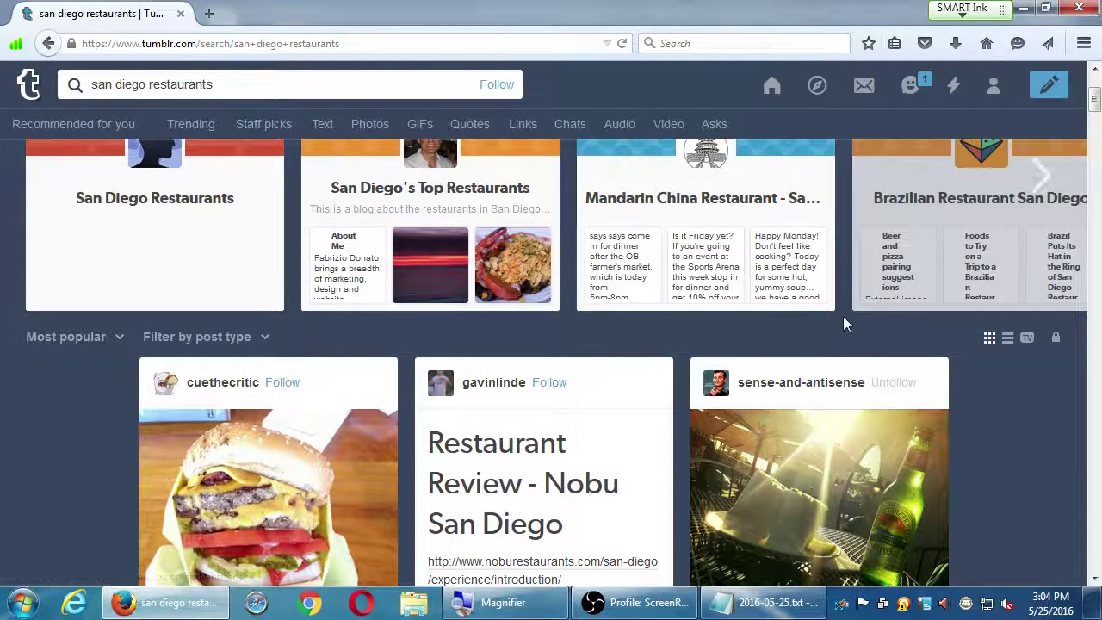
drag(765, 326, 1041, 325)
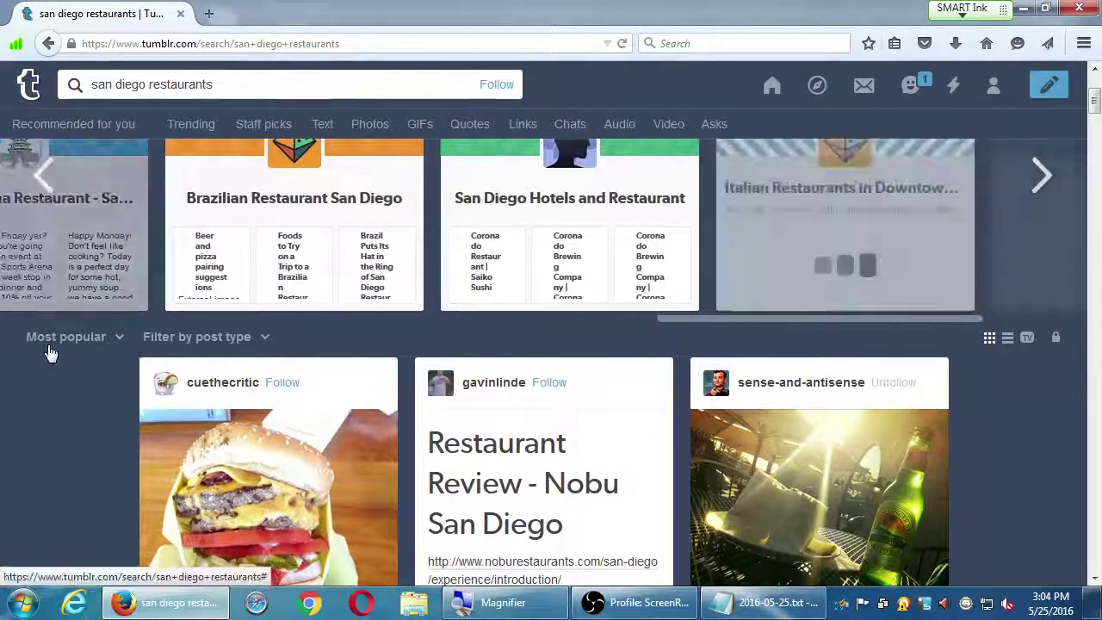
Replace the current search with a Tumblr search for cookies
click(266, 83)
text(cookies)
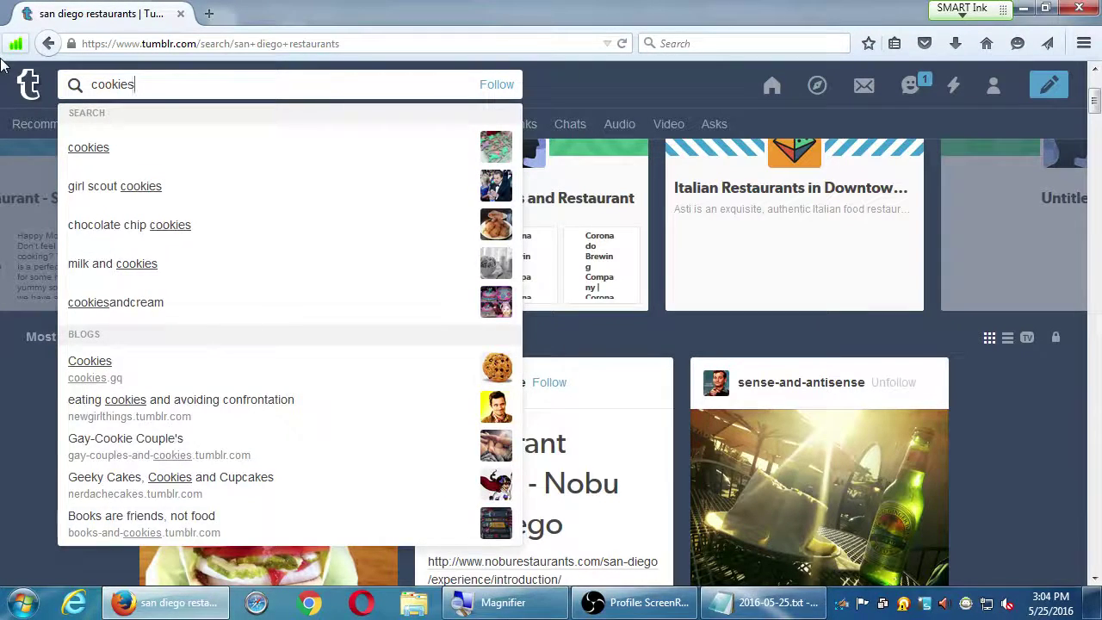
key(Return)
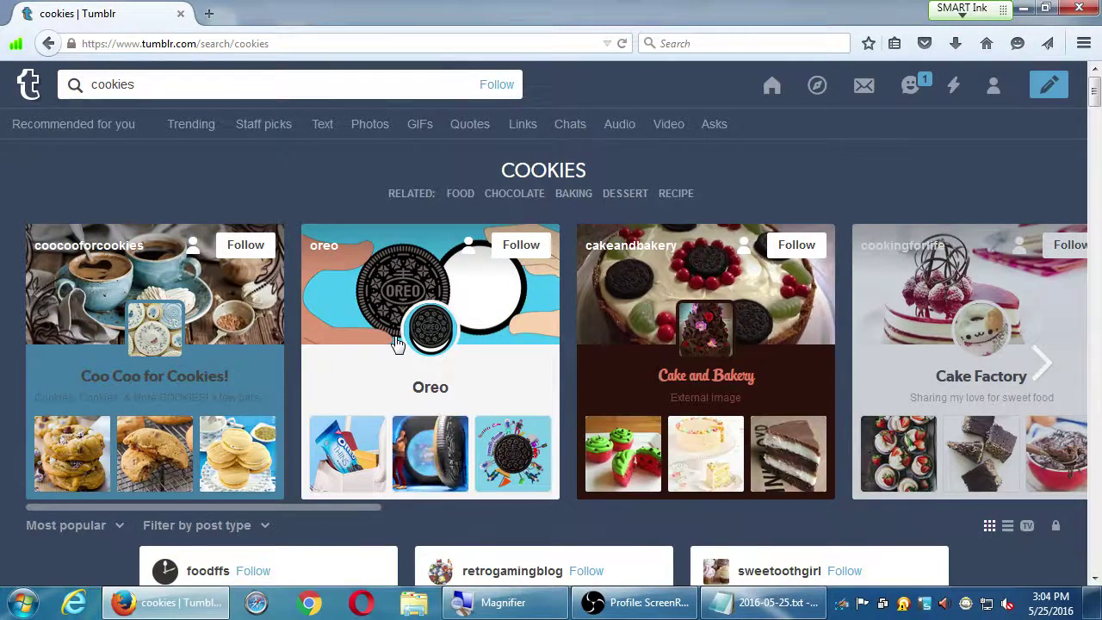
Like the Ginger Spiced Rye Biscuits post in the cookies results
scroll(398, 427, down, 4)
scroll(399, 427, down, 3)
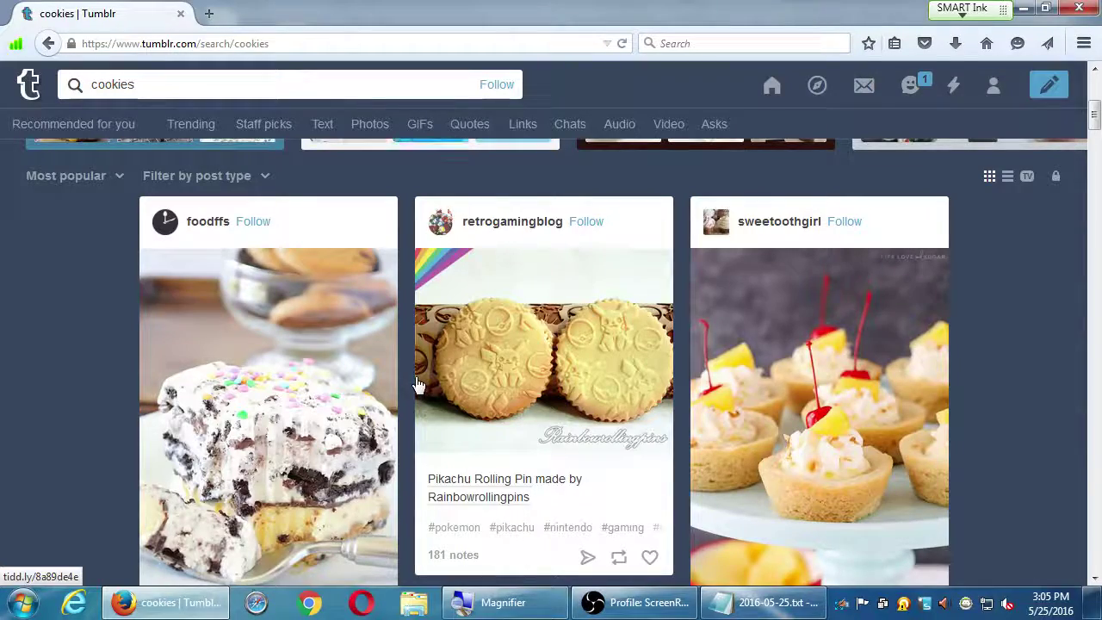
scroll(417, 384, down, 9)
scroll(417, 379, down, 8)
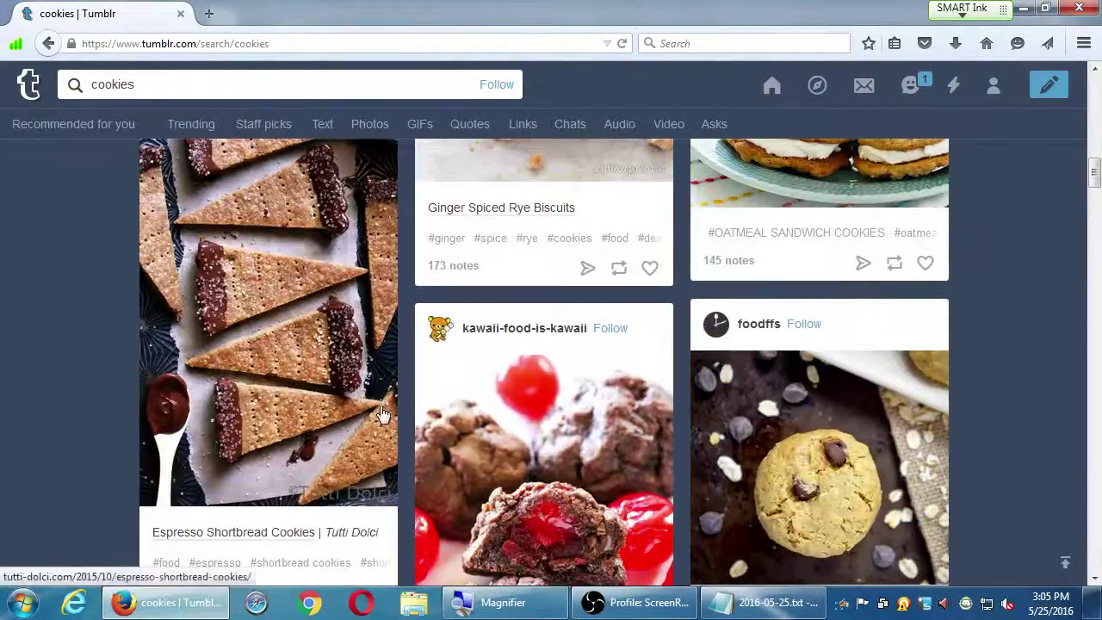
scroll(481, 393, up, 5)
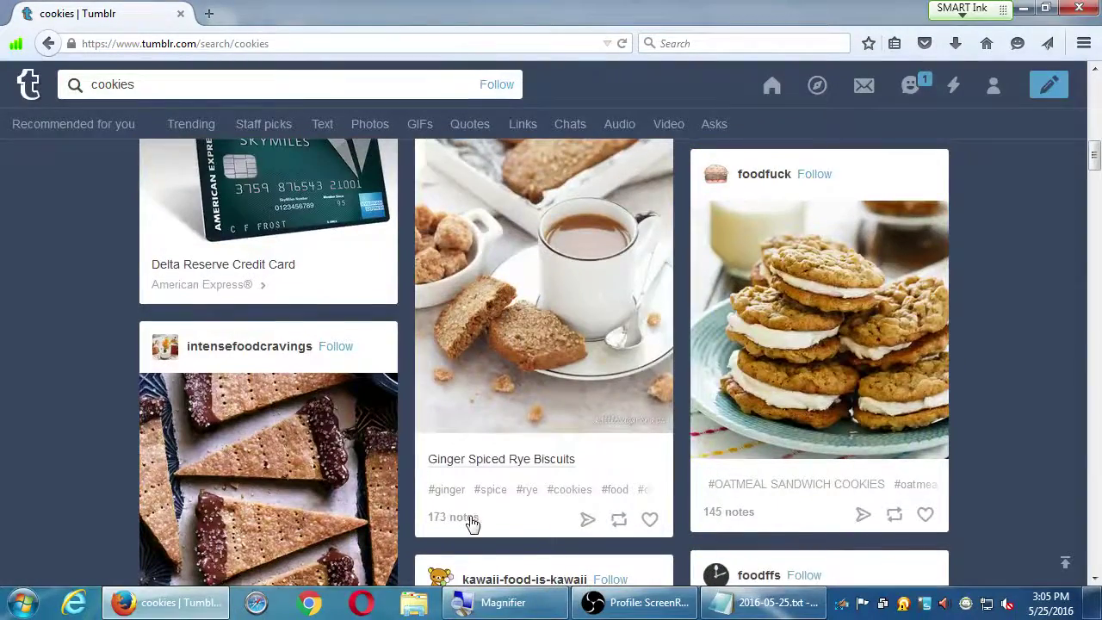
scroll(566, 449, up, 5)
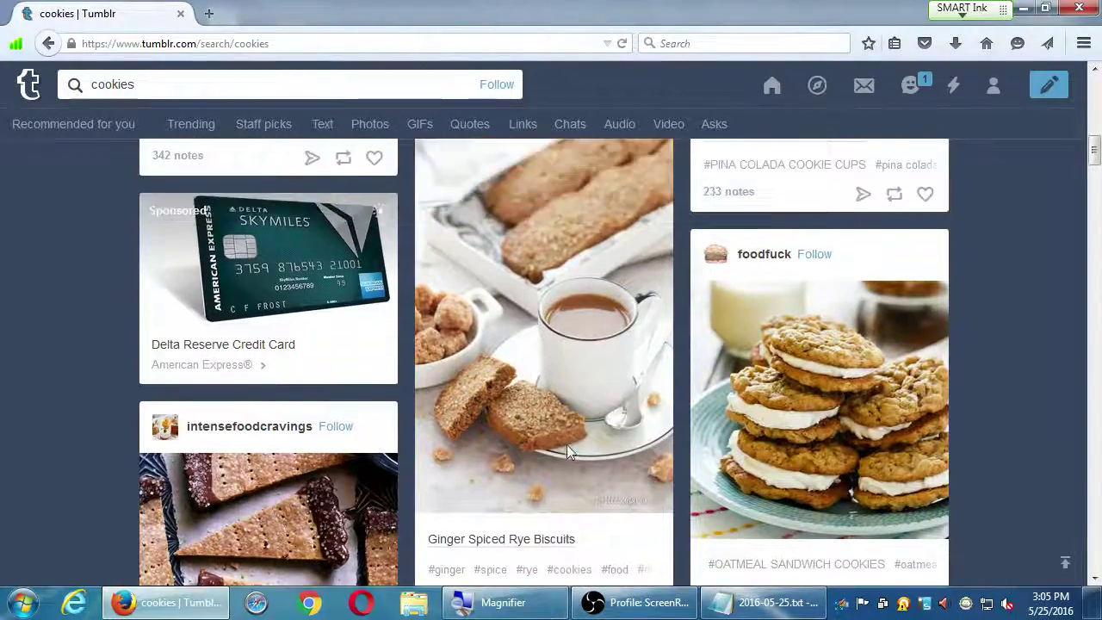
scroll(567, 449, down, 6)
scroll(567, 449, down, 1)
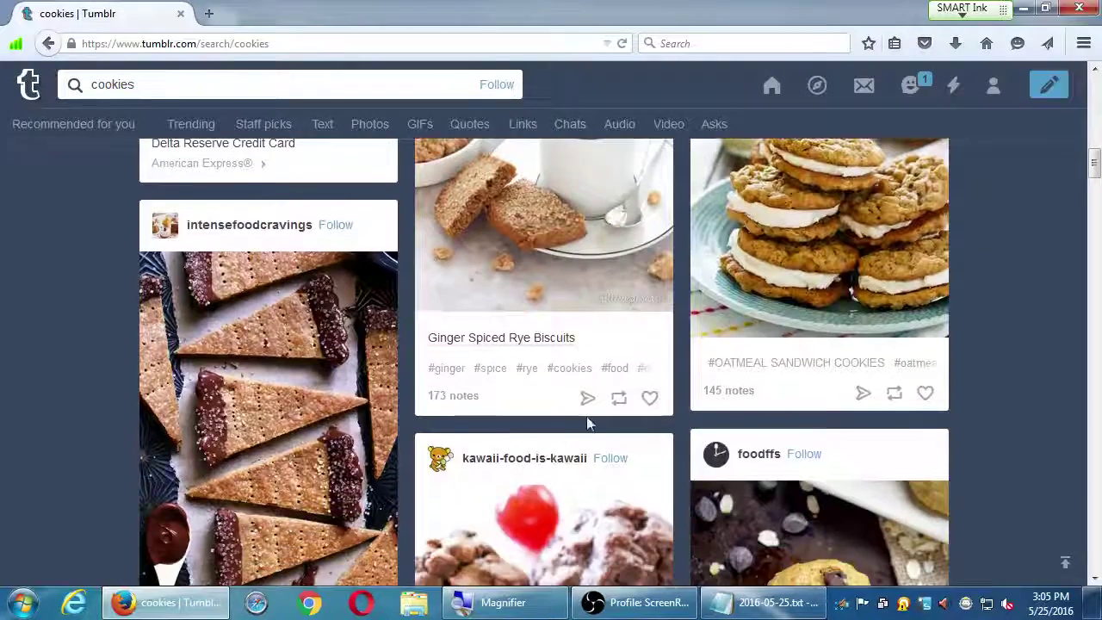
click(650, 398)
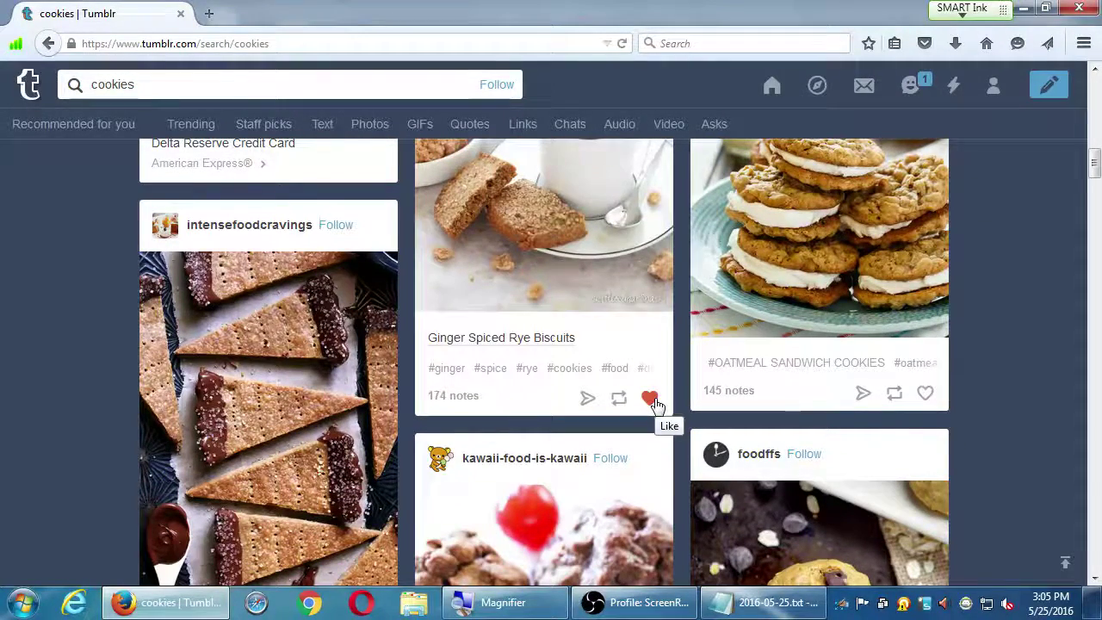
Reblog the oatmeal sandwich cookies post with the caption 'Our version of these decadent cookies is easy to do' and the victorbake.com/cookie.html link
click(892, 393)
scroll(648, 404, up, 3)
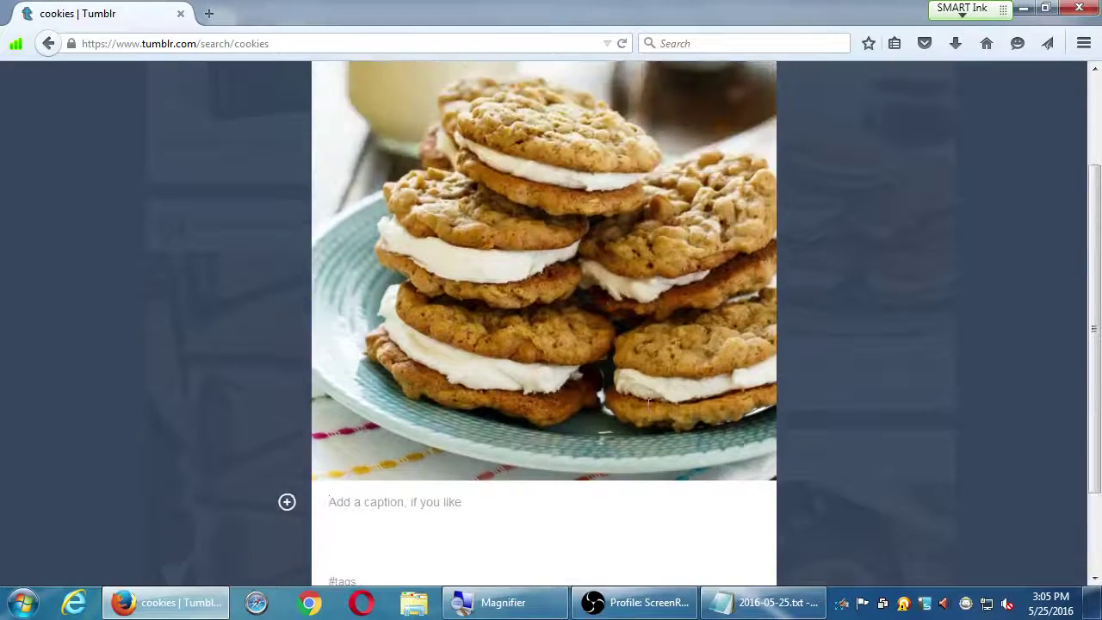
scroll(379, 532, down, 2)
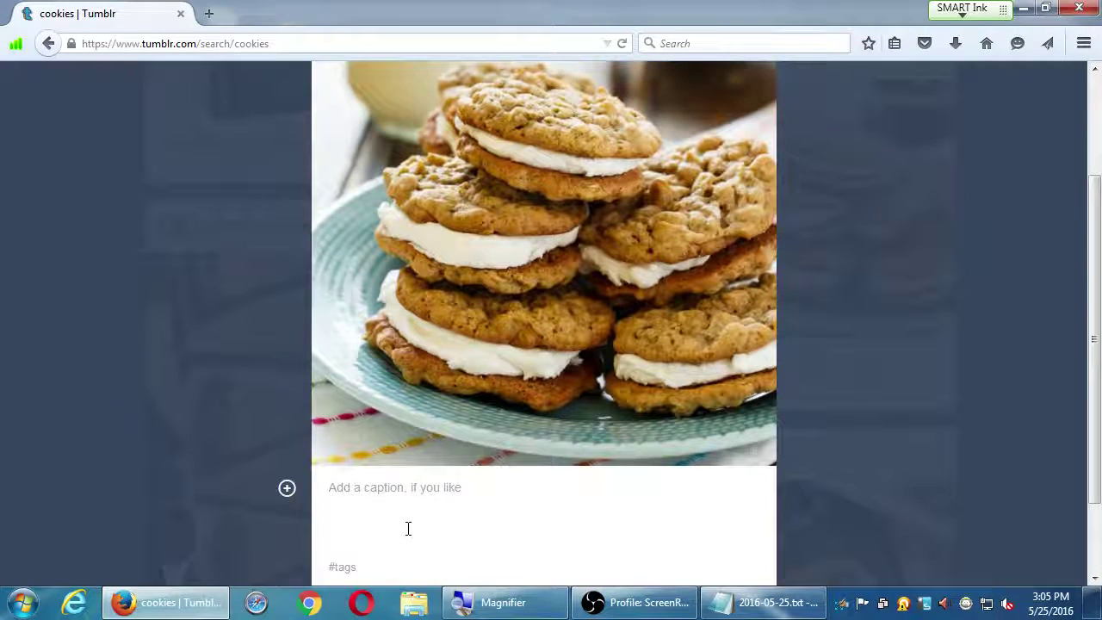
scroll(409, 530, down, 1)
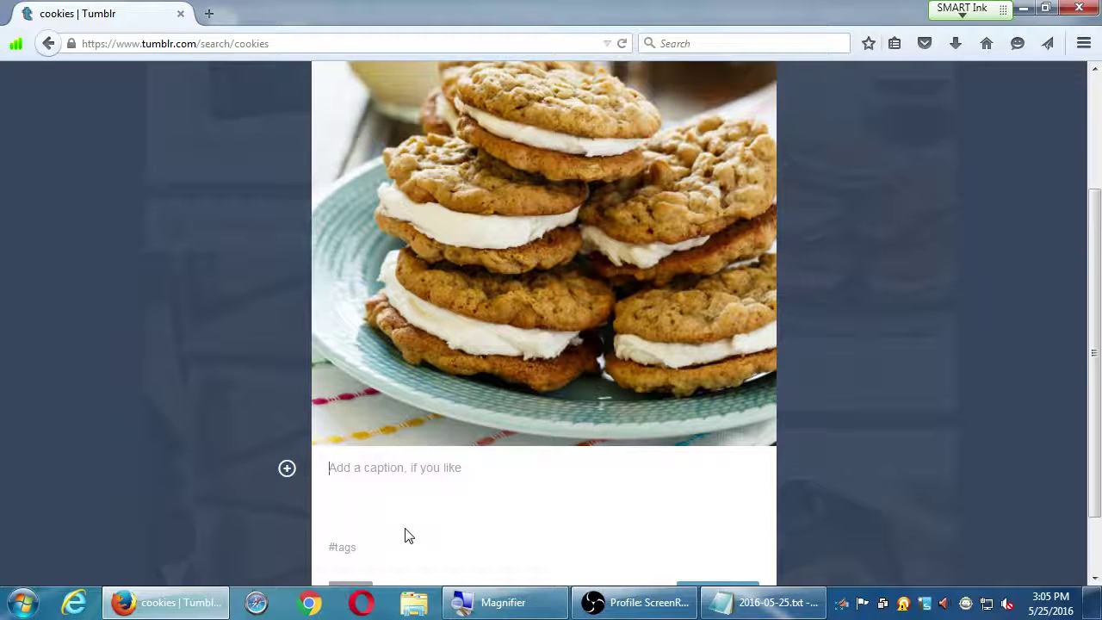
text(Our)
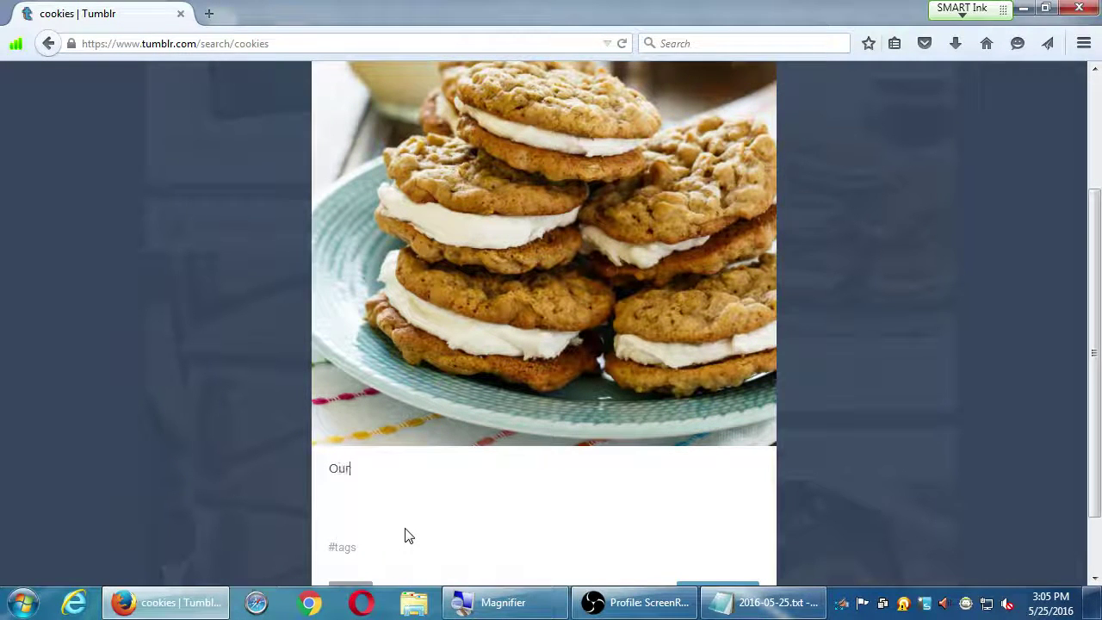
text( version of these )
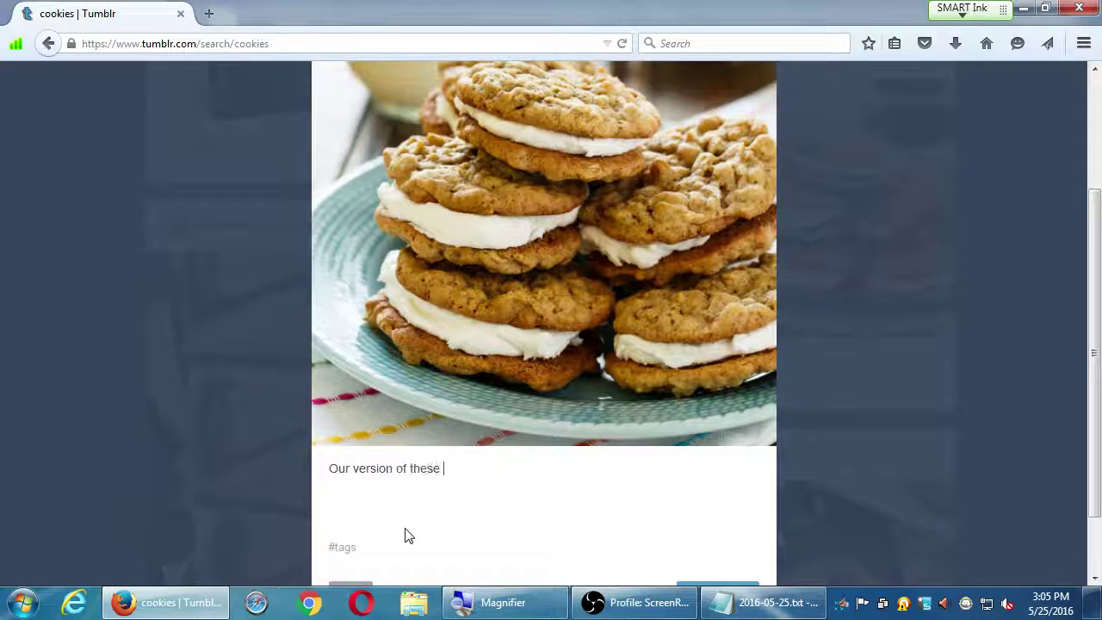
text(decadent cookies)
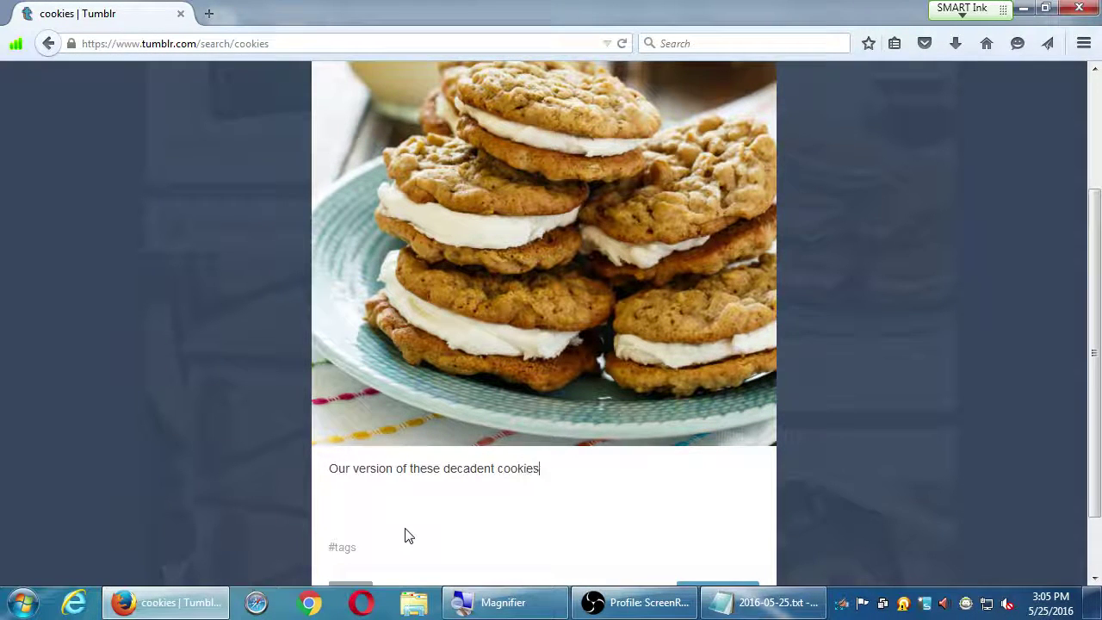
text( is easy to do: h)
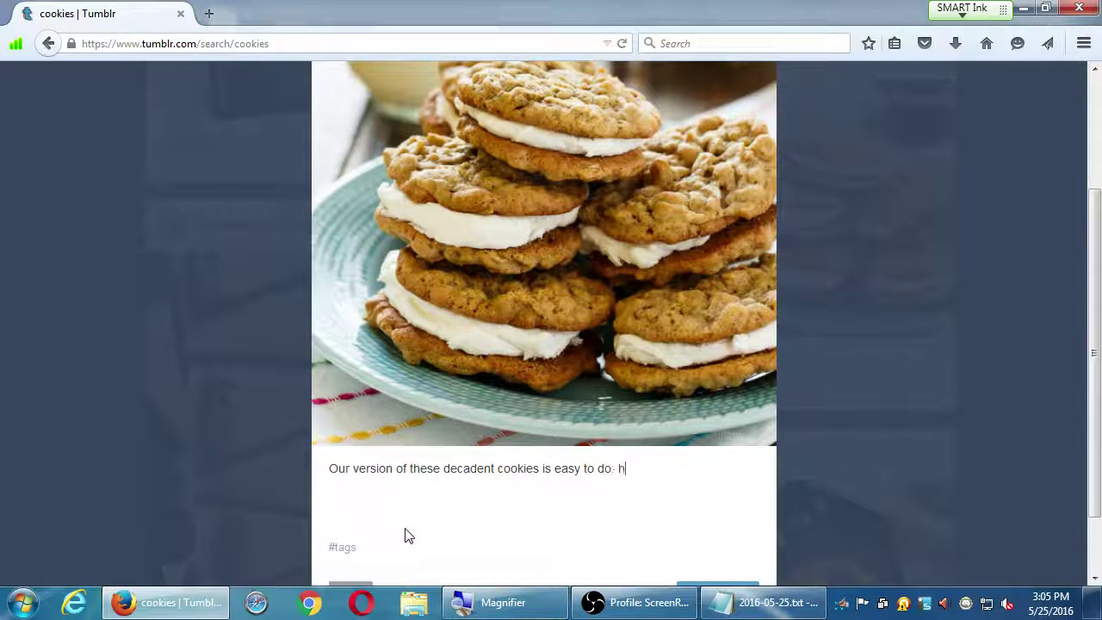
text(ttp://victorbake.c)
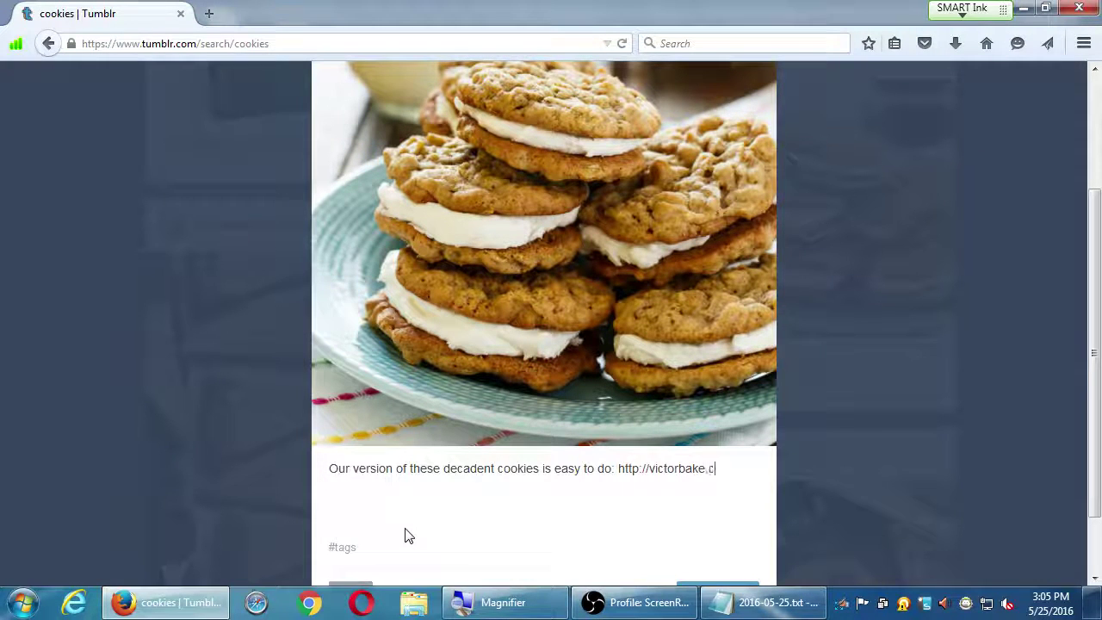
text(om/cookie.html)
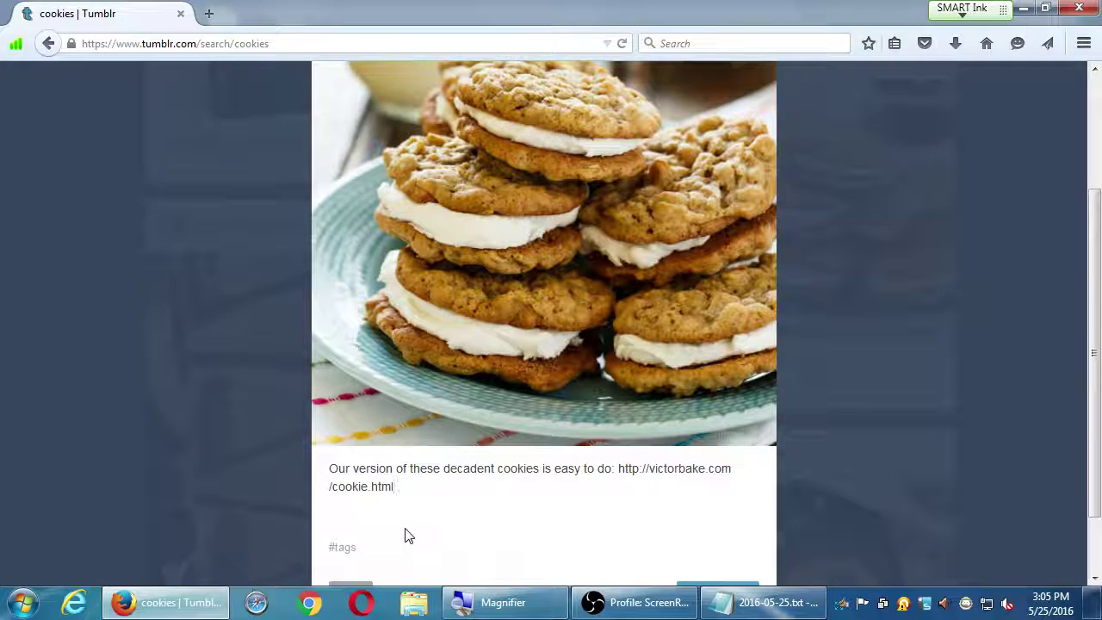
scroll(528, 502, down, 1)
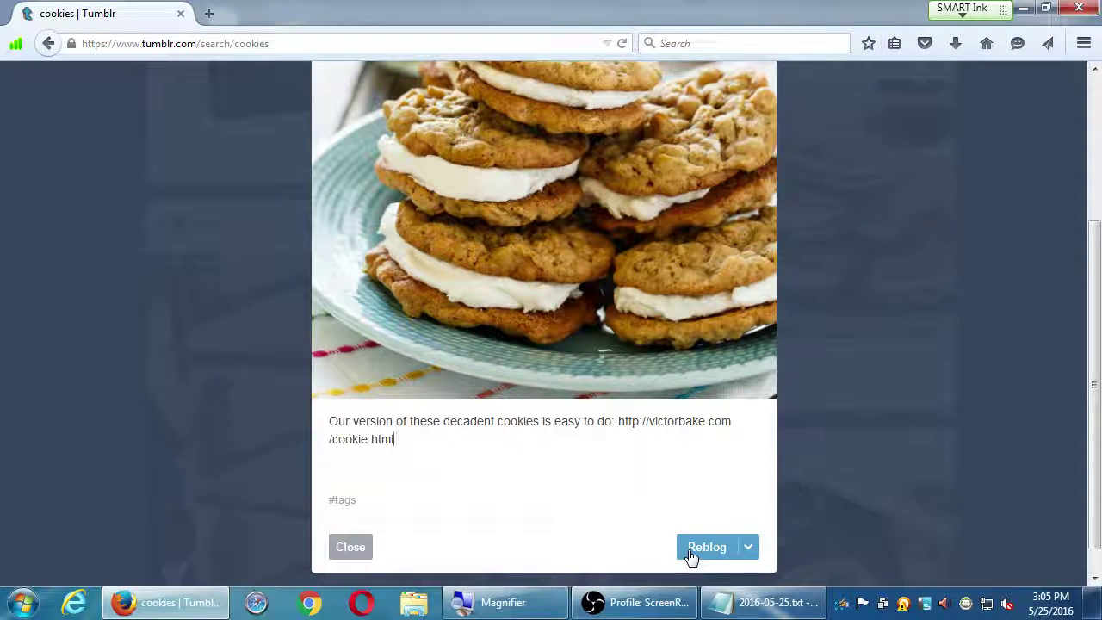
click(691, 555)
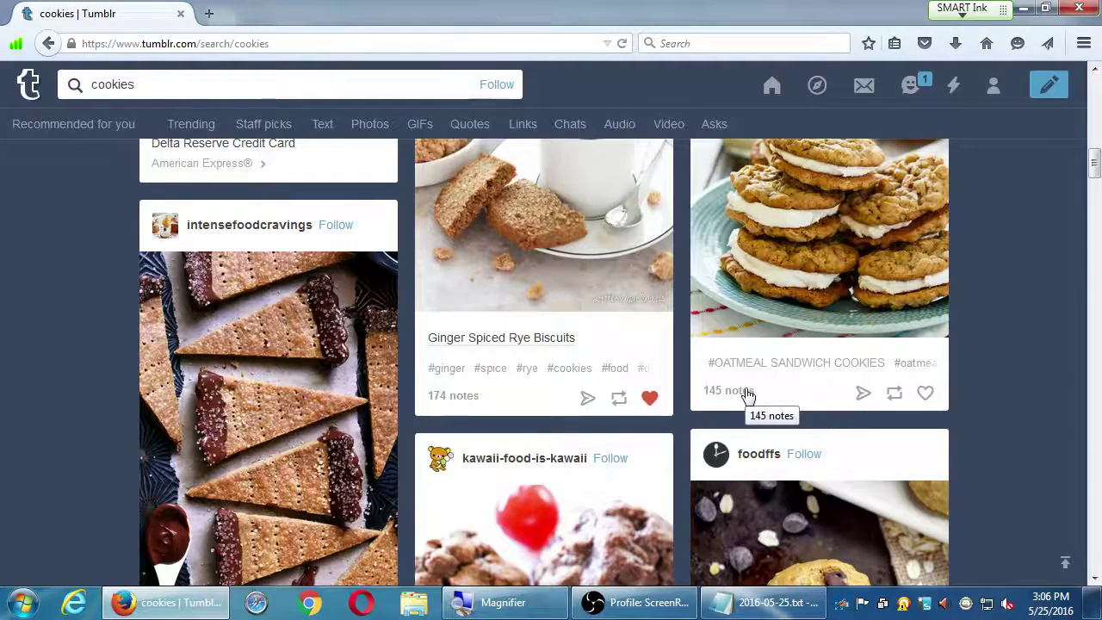
Scroll the cookies results down to the Nutella Cherry Cookies post
scroll(747, 394, down, 5)
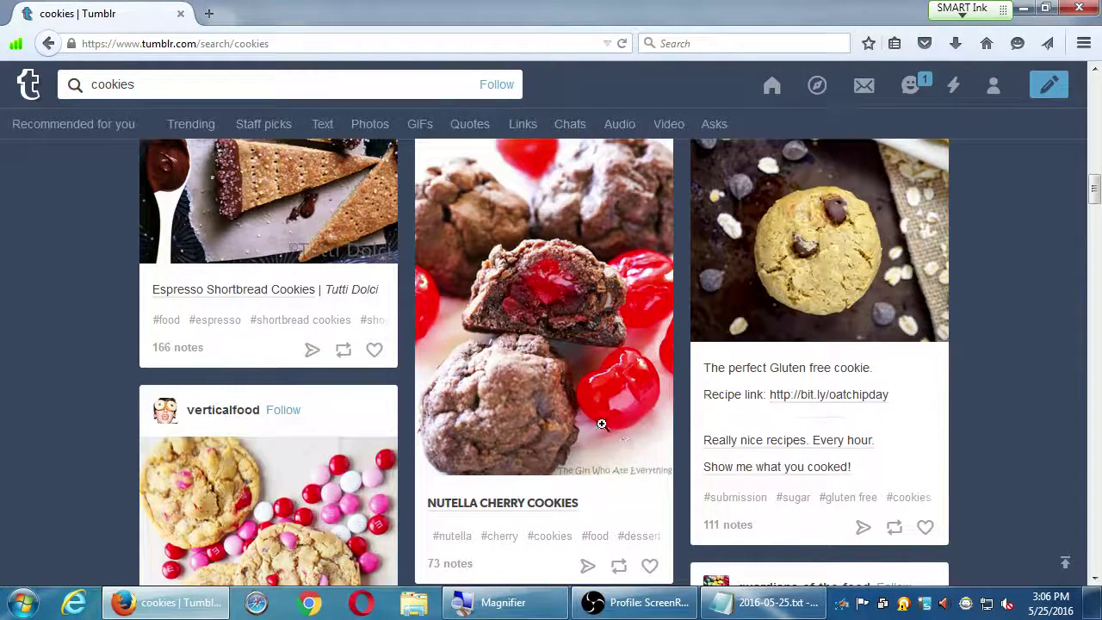
scroll(616, 417, down, 3)
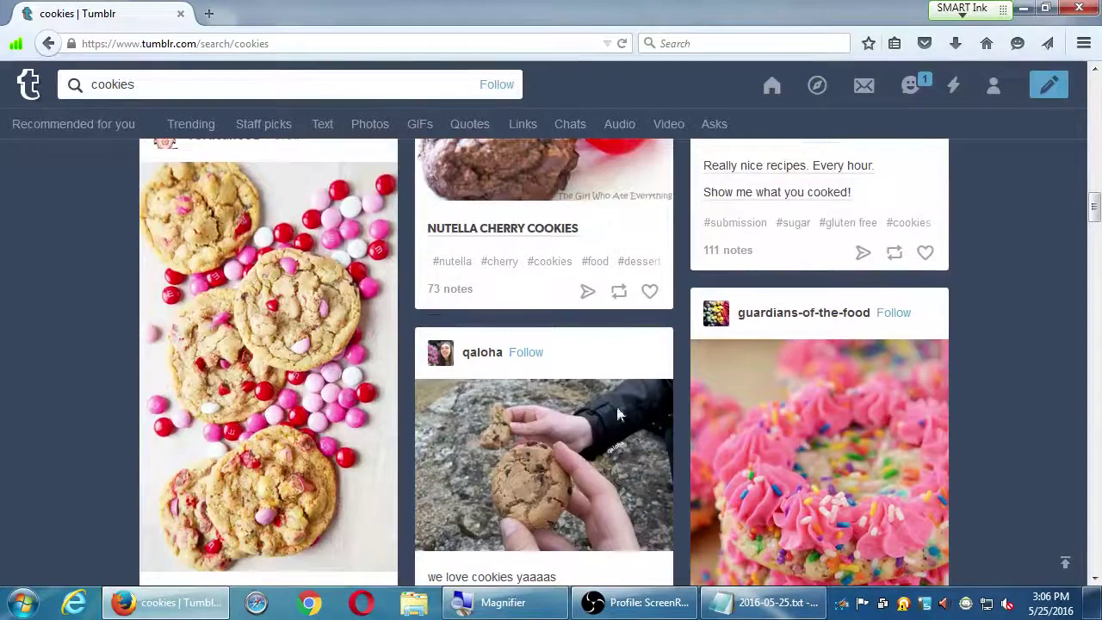
Start a reblog of Nutella Cherry Cookies captioned 'Have you tried these amazing and interesting cookies?'
click(621, 293)
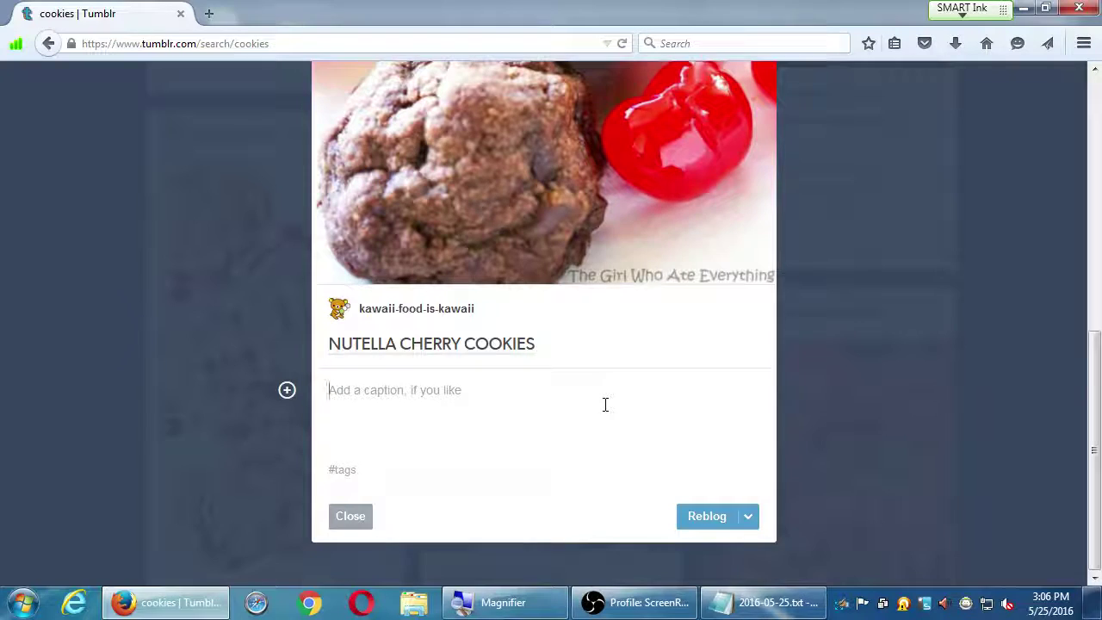
scroll(605, 403, up, 5)
scroll(601, 406, up, 3)
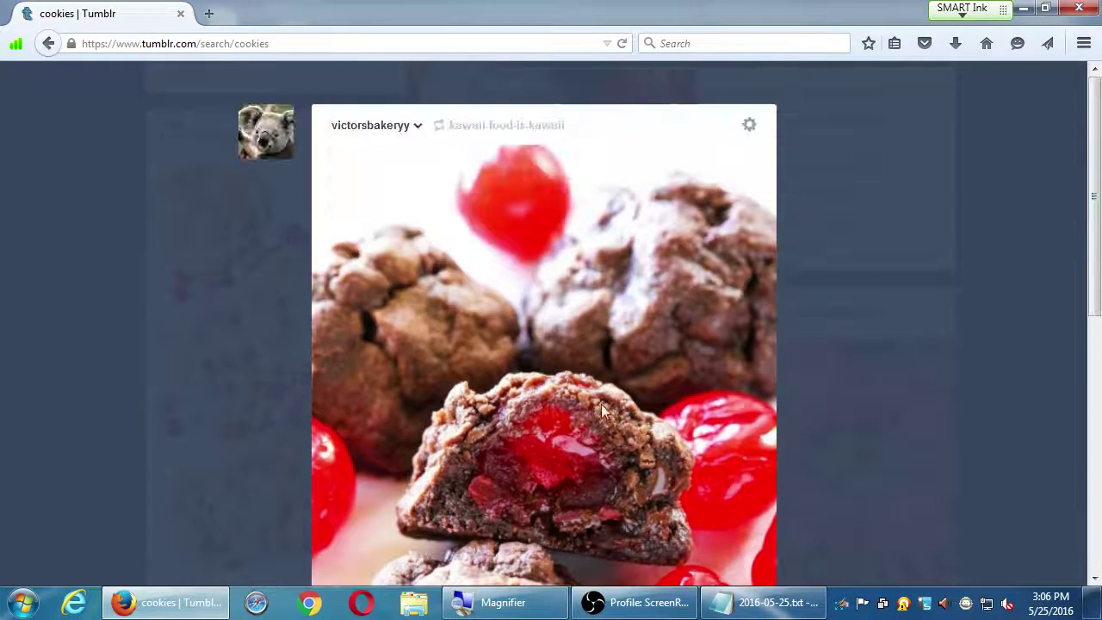
scroll(600, 261, down, 4)
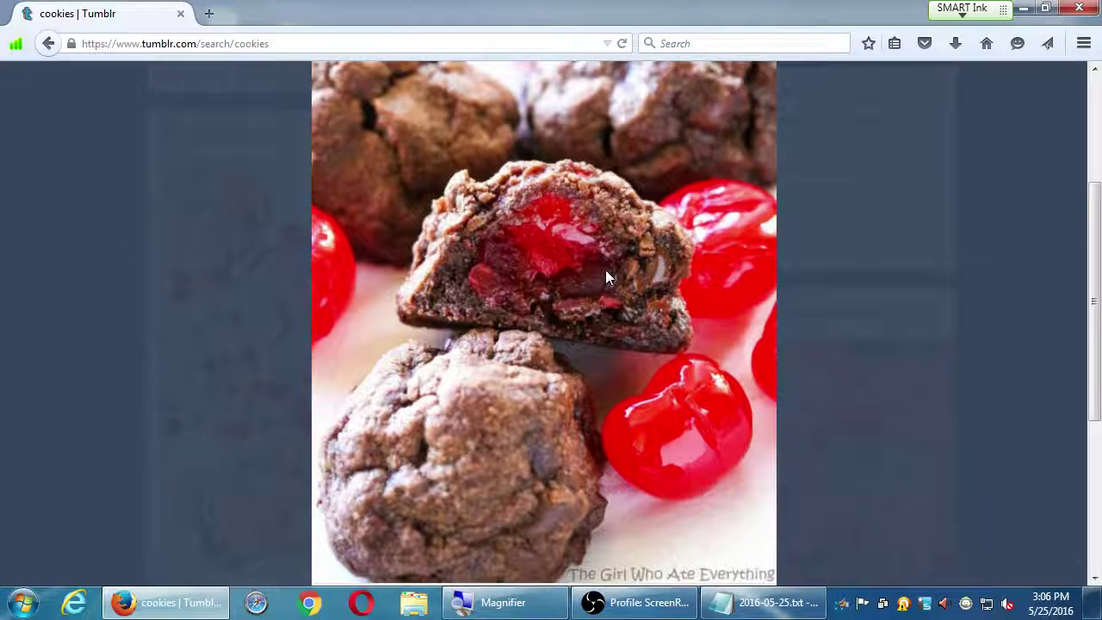
scroll(605, 269, down, 1)
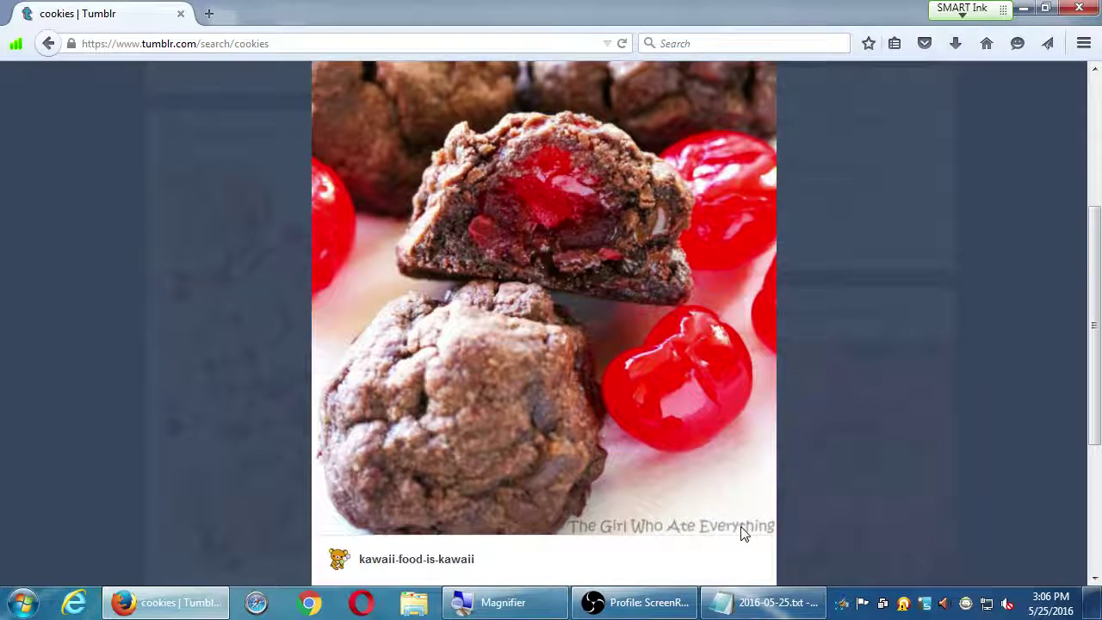
scroll(738, 527, down, 1)
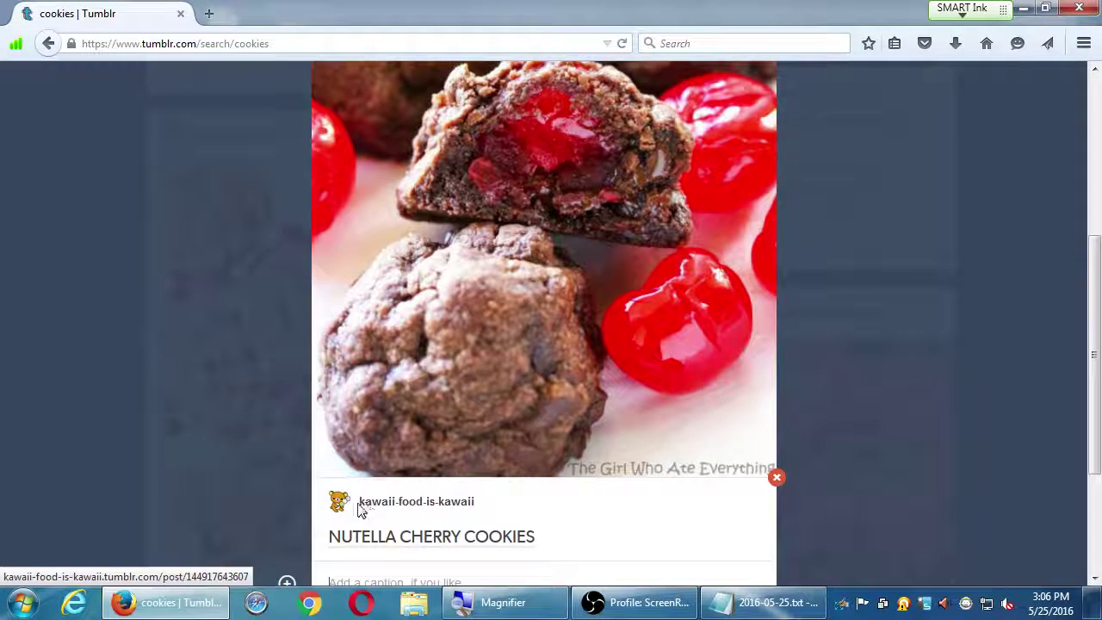
scroll(525, 510, down, 1)
scroll(430, 528, down, 3)
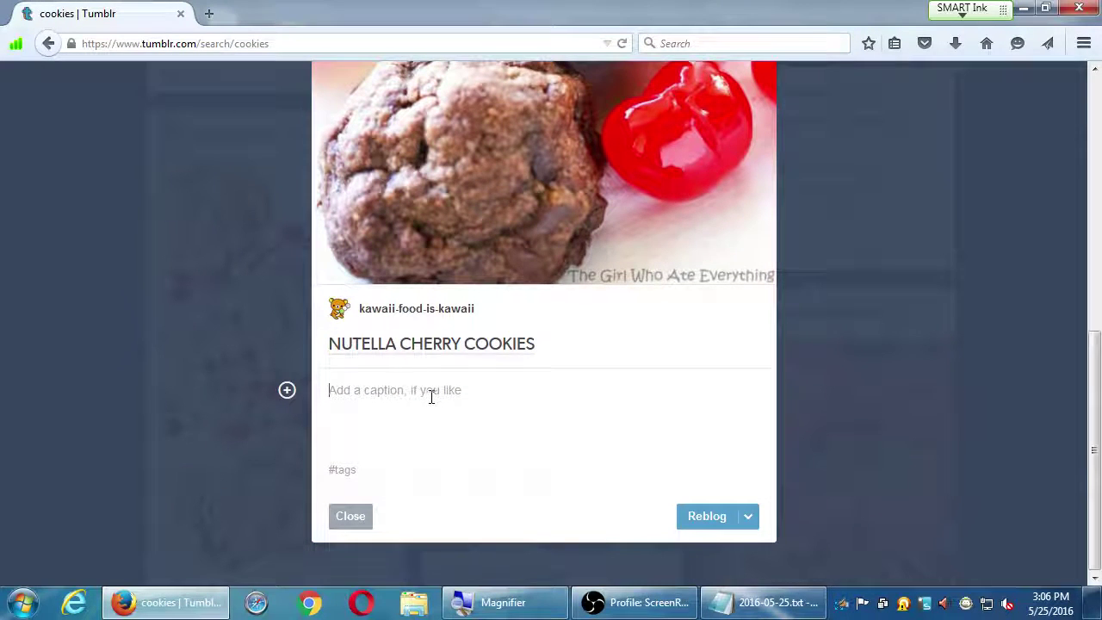
scroll(431, 397, up, 1)
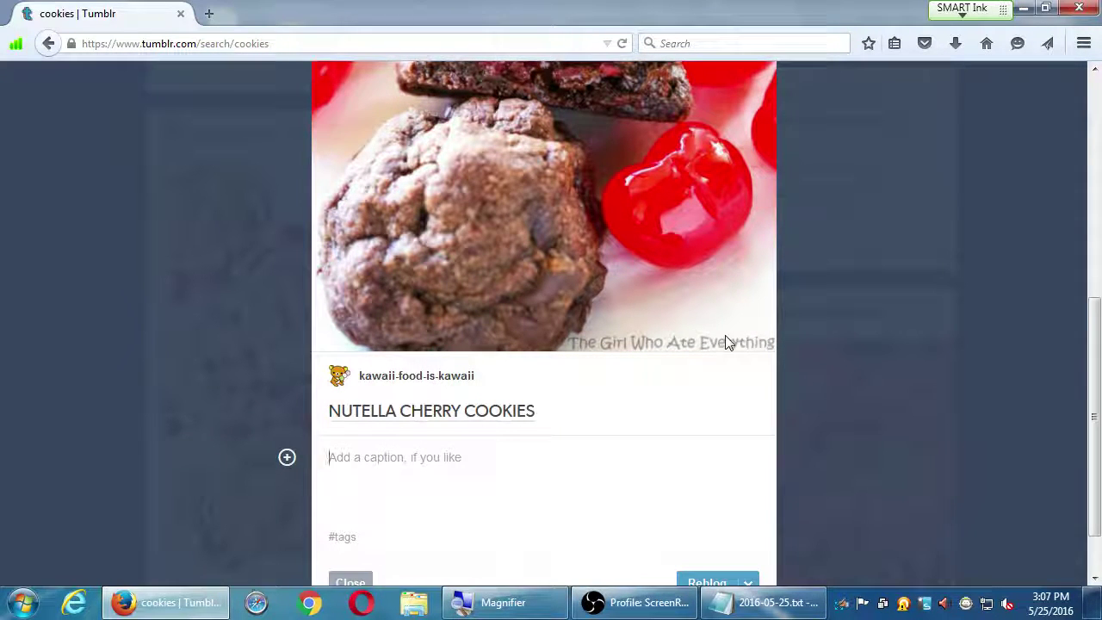
scroll(726, 343, up, 3)
scroll(726, 343, up, 3)
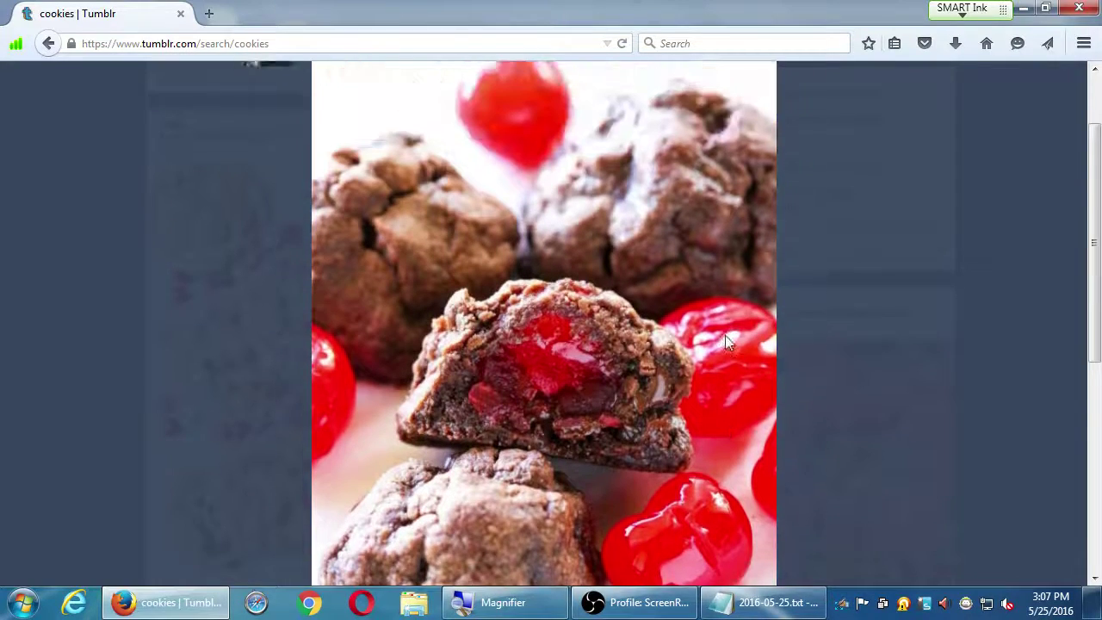
scroll(726, 343, down, 1)
scroll(726, 342, down, 4)
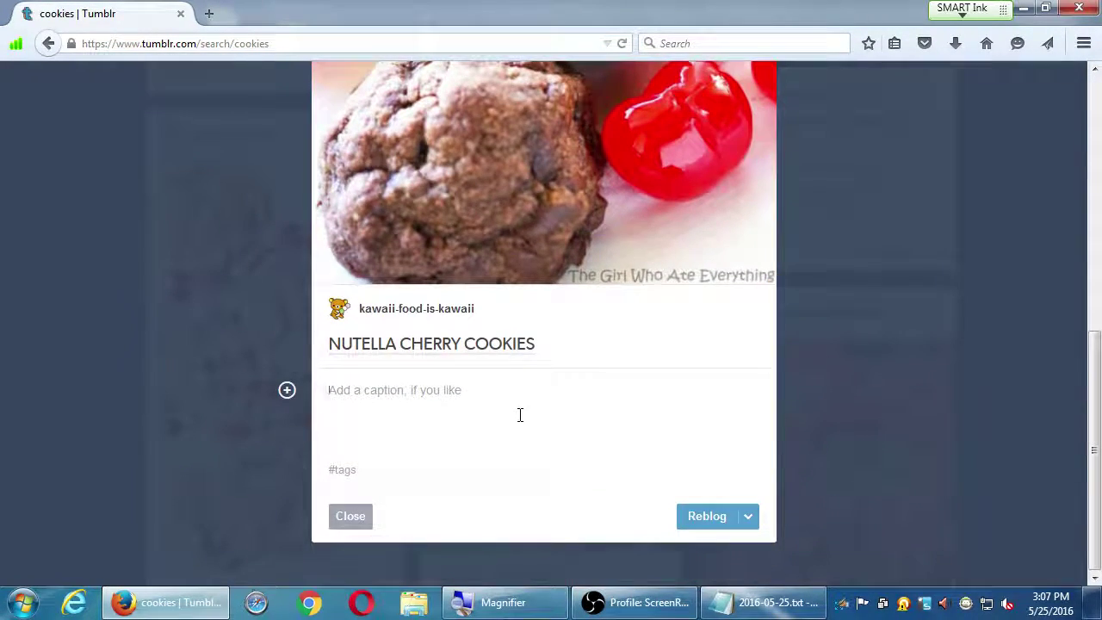
click(520, 415)
text(Have you tried thes)
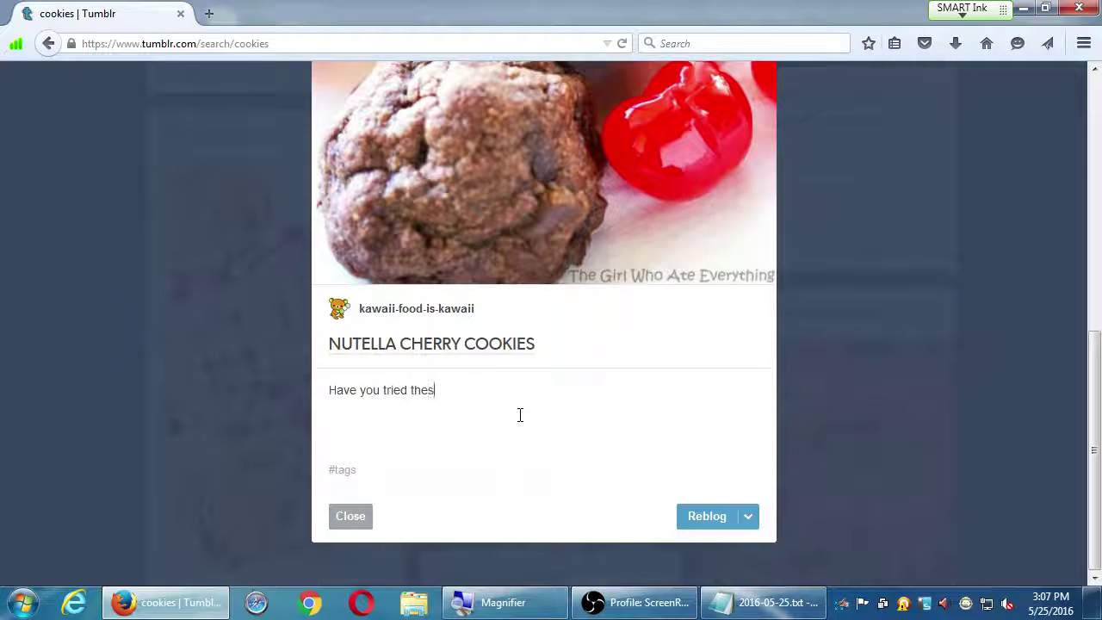
text(e amazing)
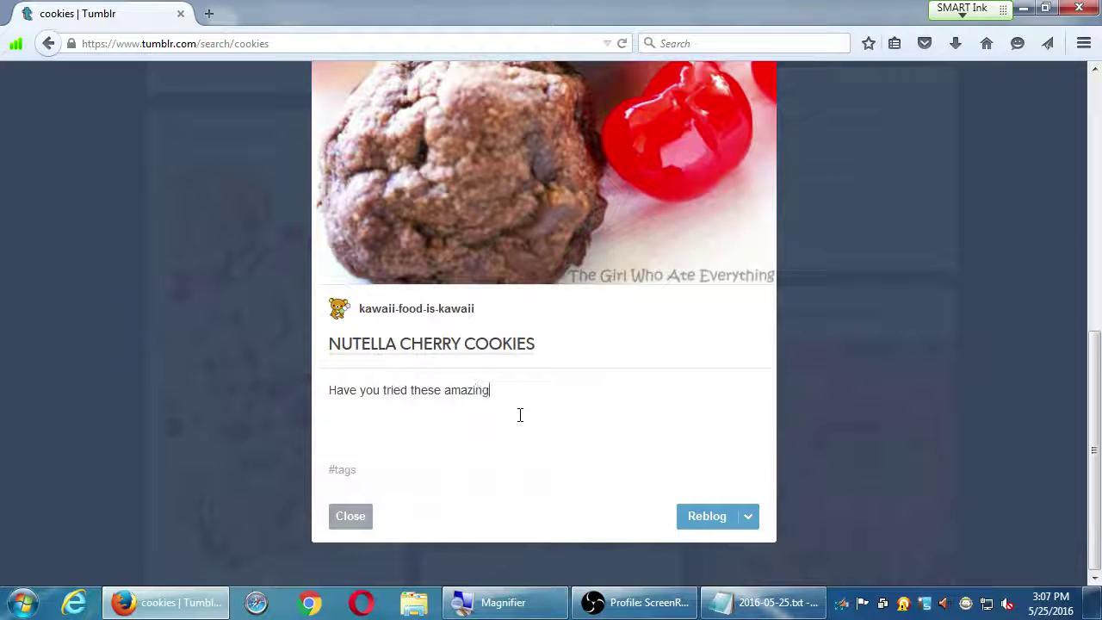
text( and interesting cookies?)
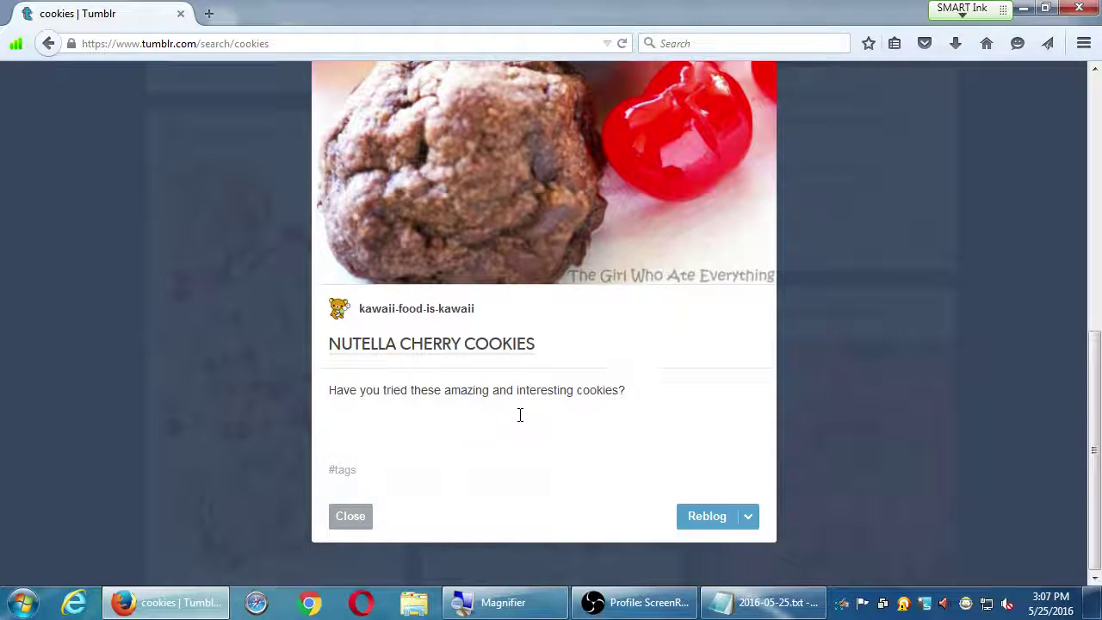
Tag the reblog cookies, yum, tasty and omg, then publish it
click(498, 473)
text(cookies)
key(Return)
text(yum)
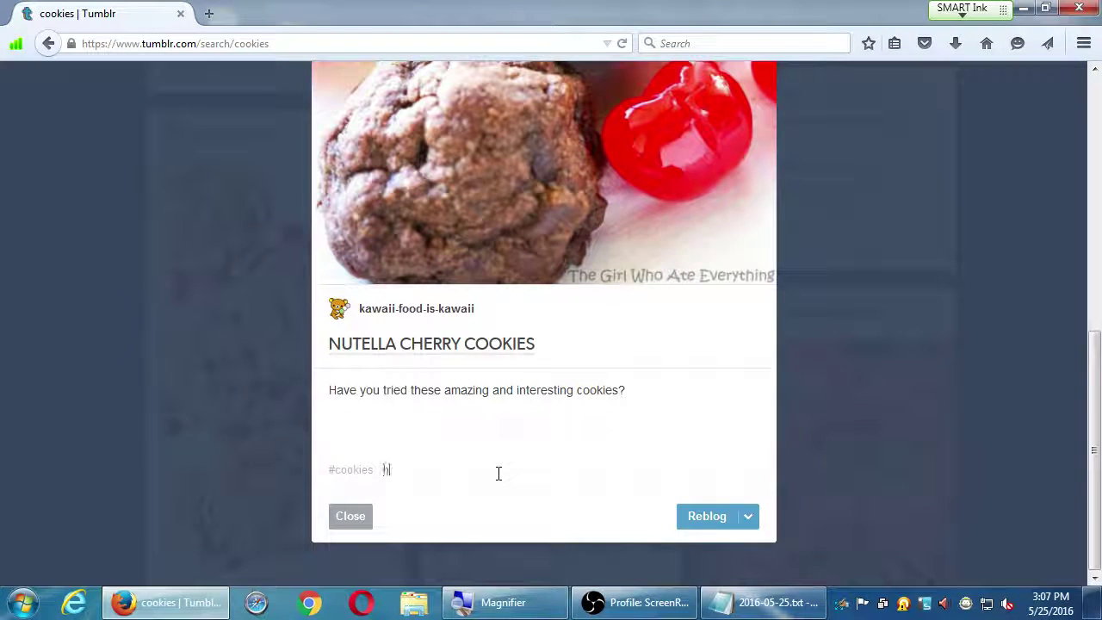
key(Return)
text(tas)
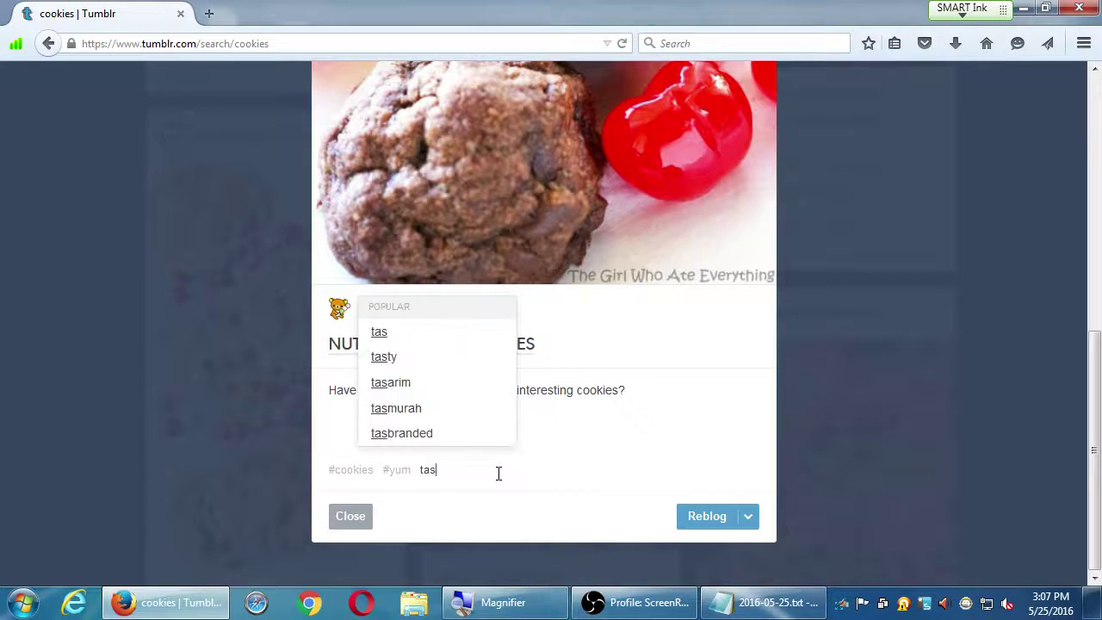
text(ty)
key(Return)
text(omg)
key(Return)
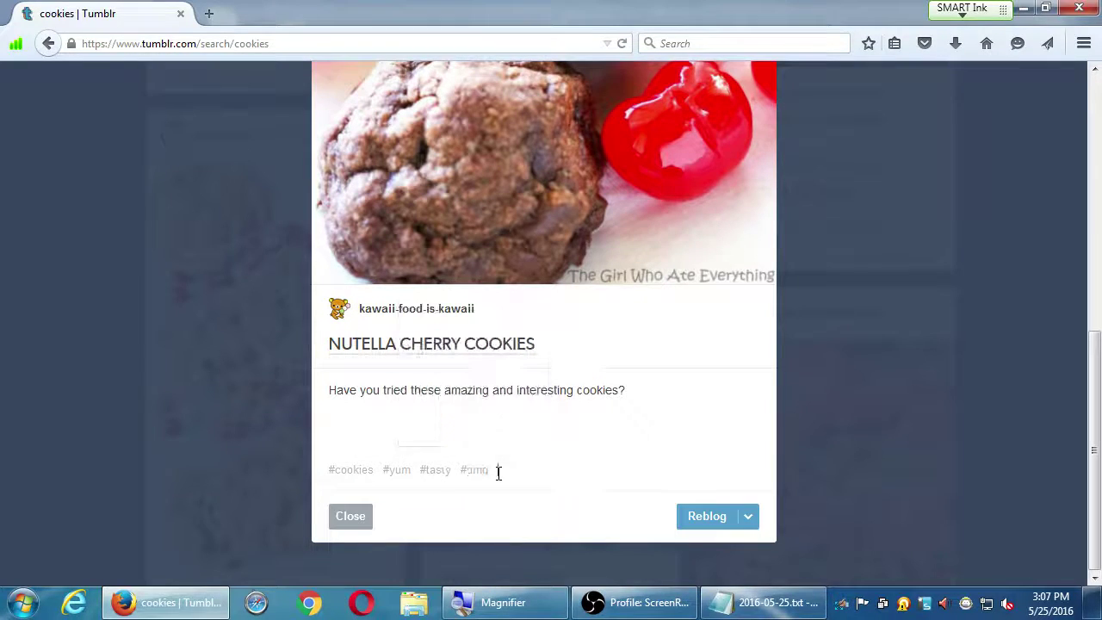
click(702, 519)
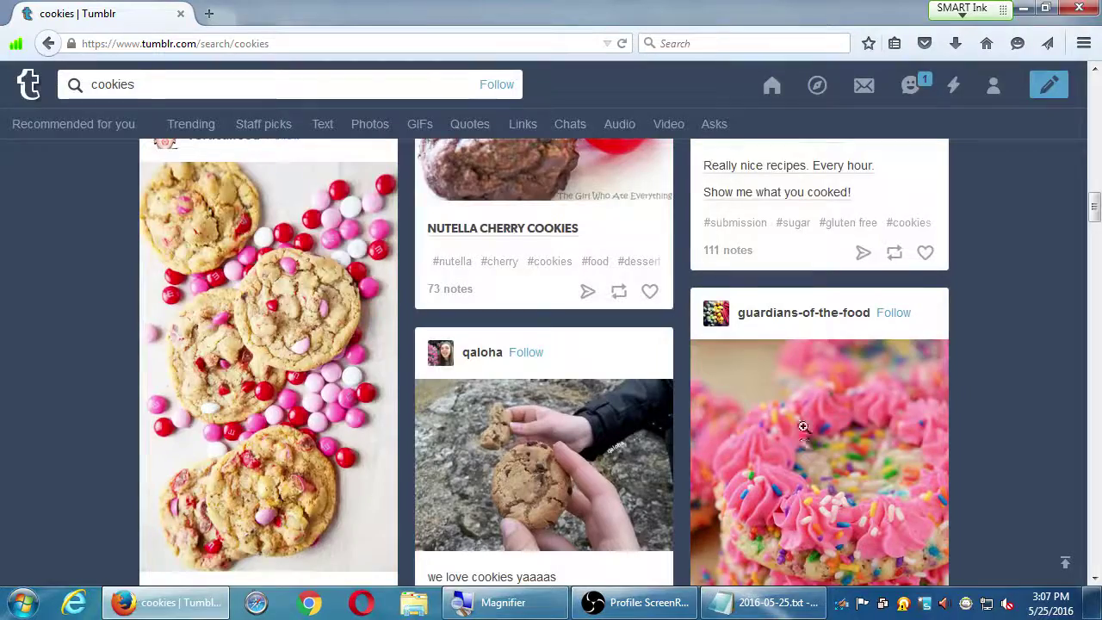
Scroll further down through the cookies search results
scroll(769, 403, down, 8)
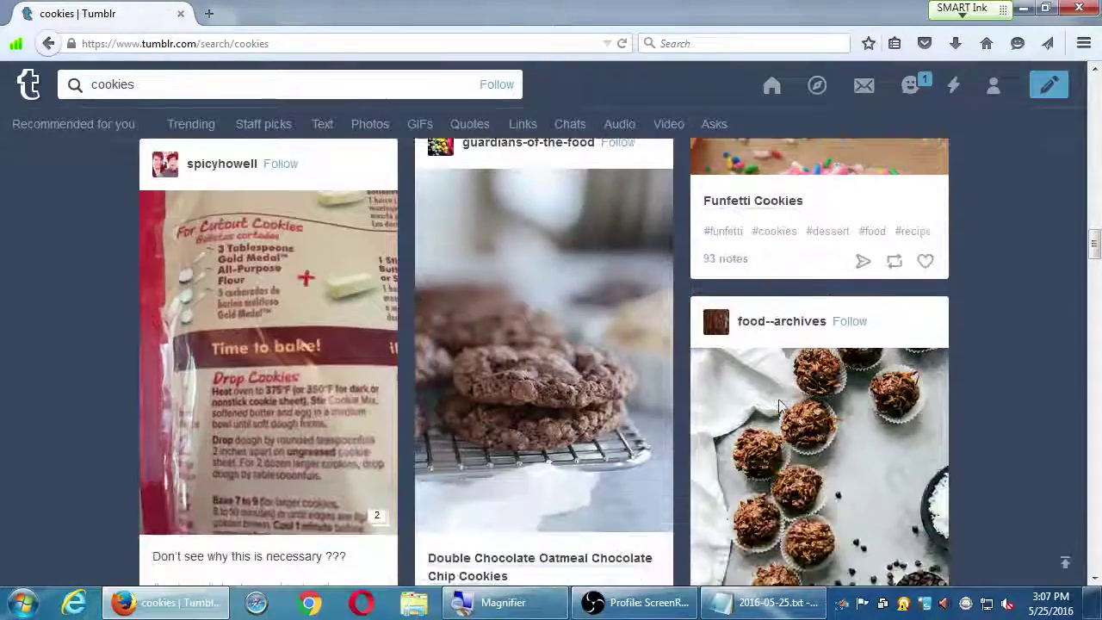
scroll(781, 405, down, 4)
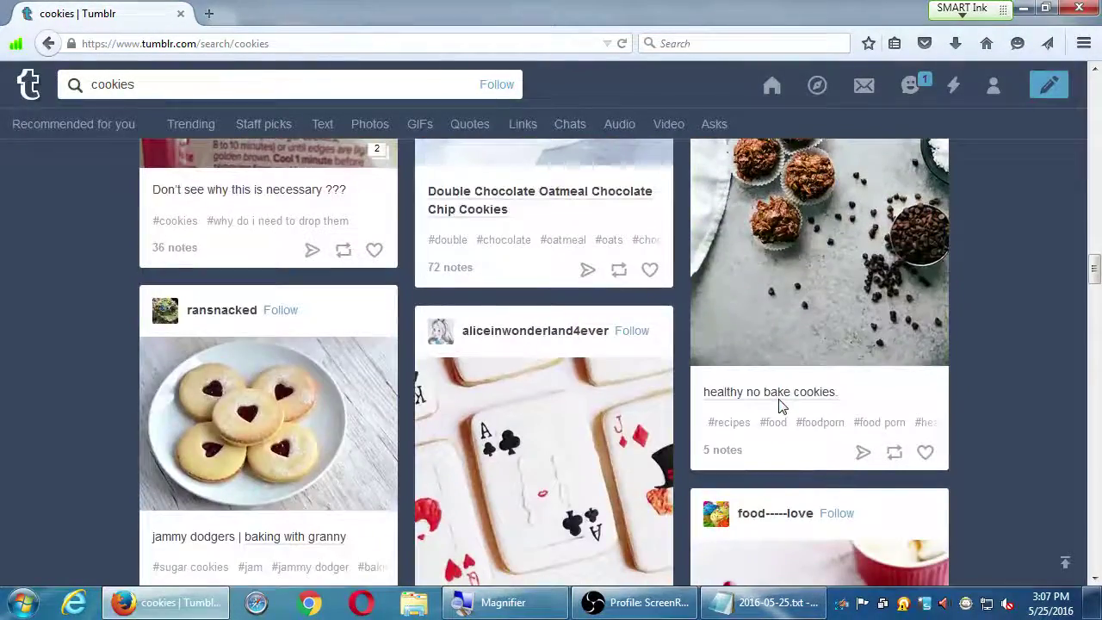
scroll(781, 405, up, 3)
scroll(781, 405, up, 2)
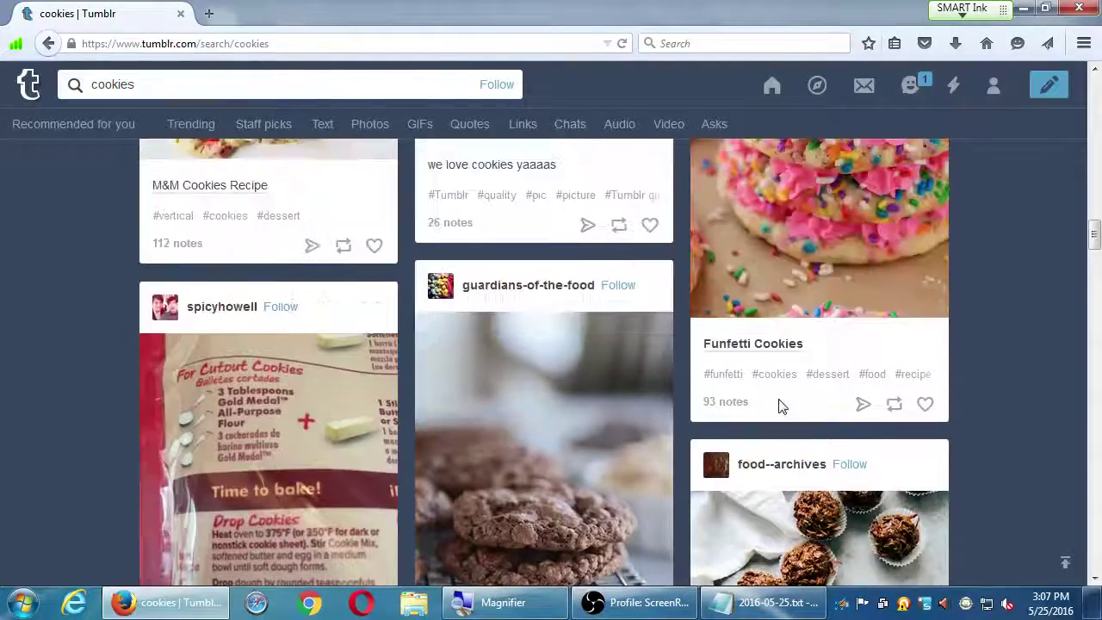
scroll(781, 405, down, 1)
scroll(781, 405, down, 6)
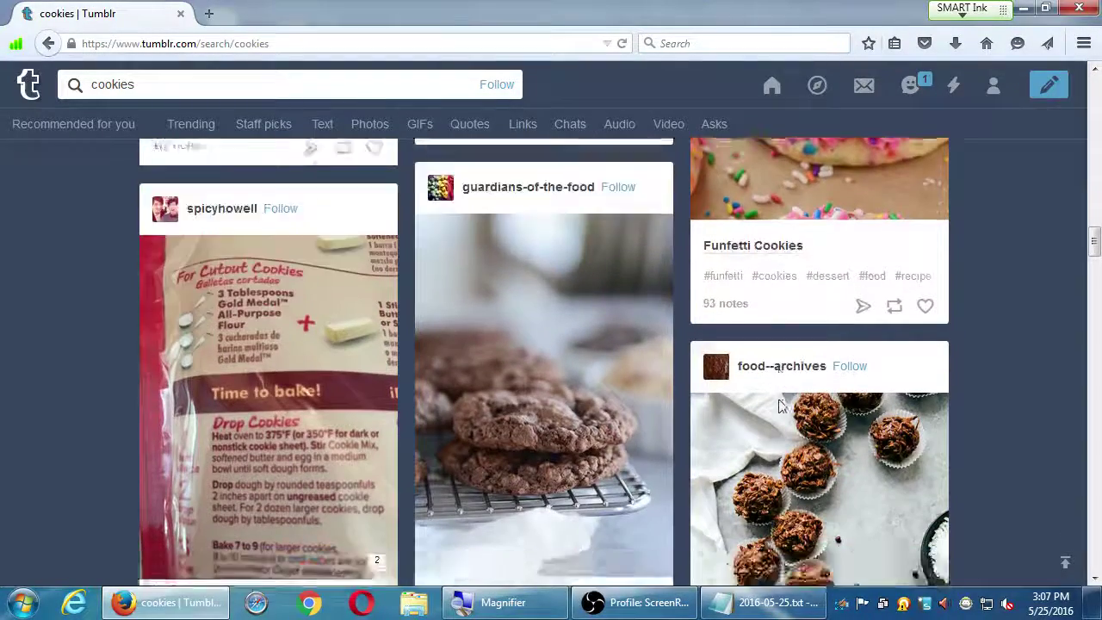
scroll(781, 405, down, 3)
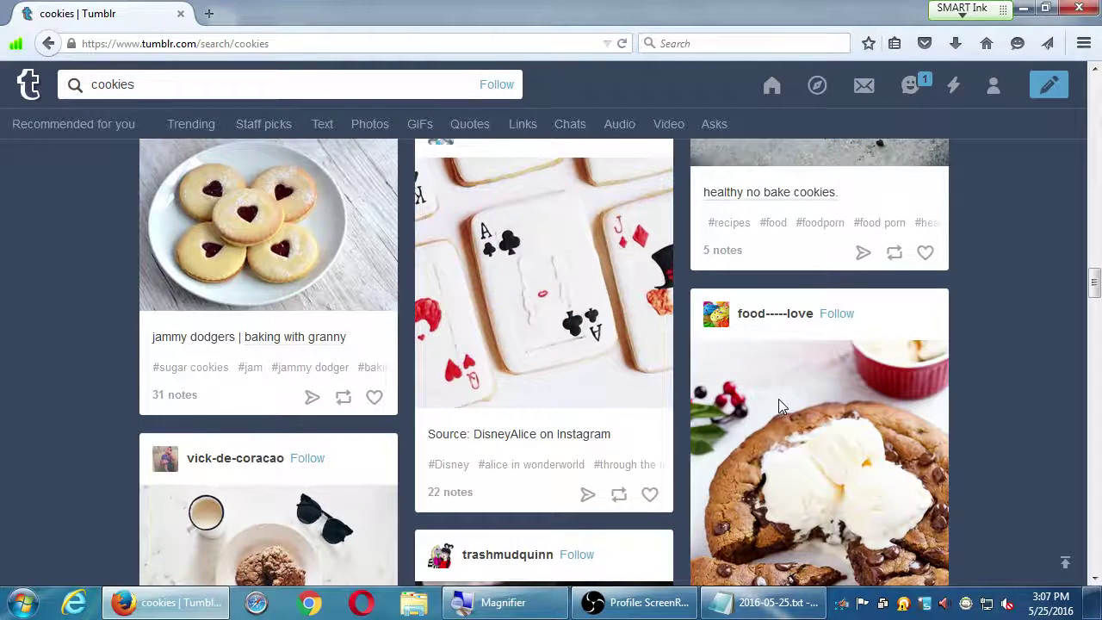
scroll(780, 405, down, 5)
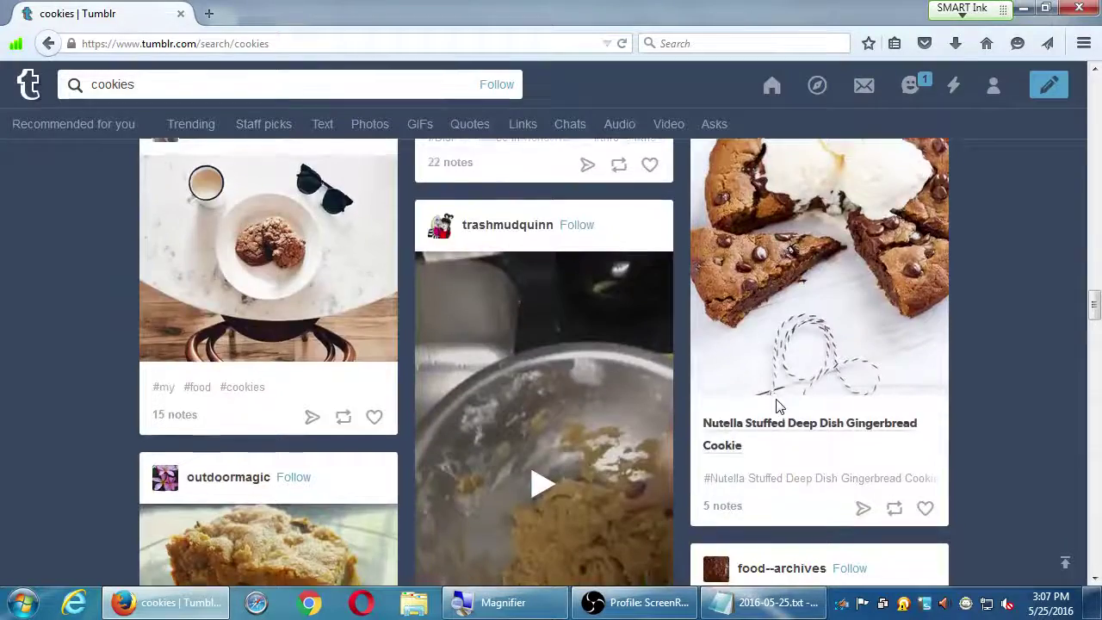
scroll(779, 405, down, 4)
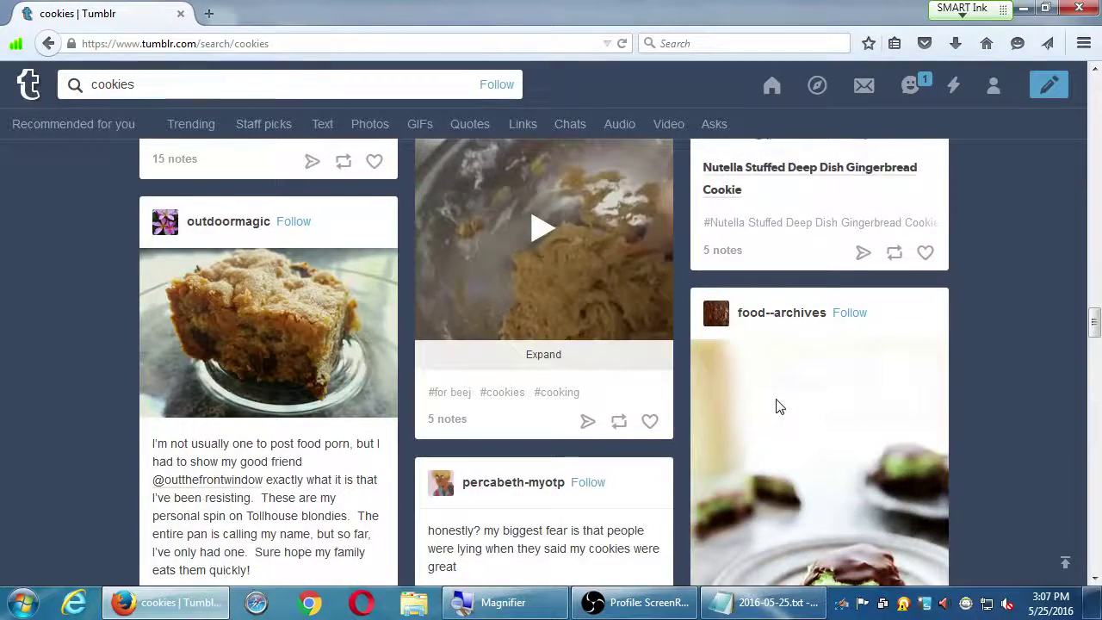
scroll(777, 406, down, 8)
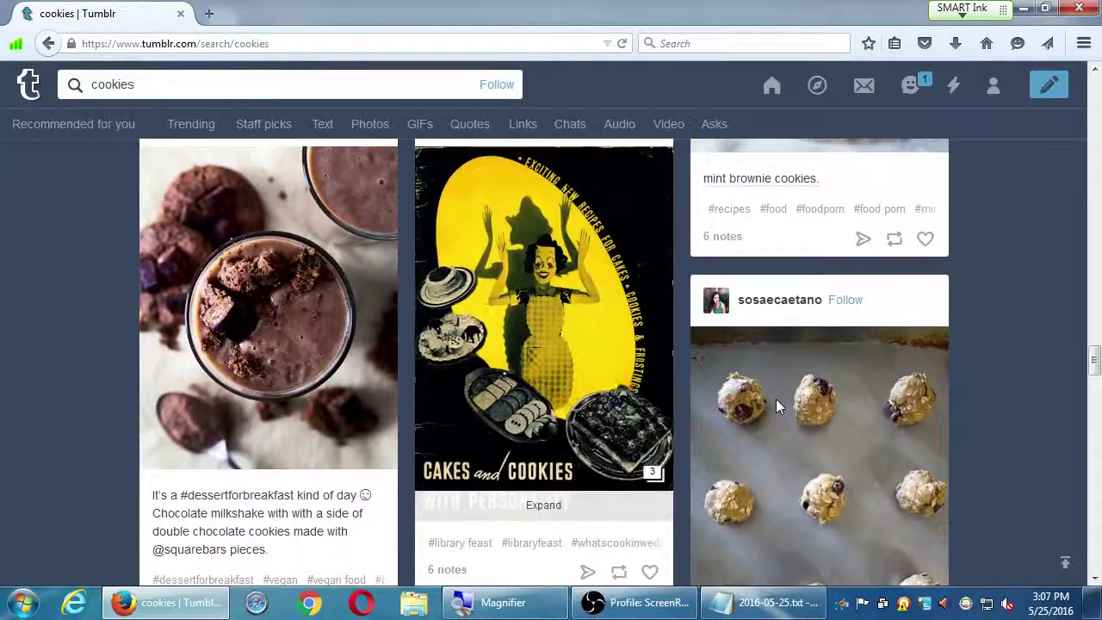
scroll(776, 400, down, 3)
scroll(776, 399, down, 2)
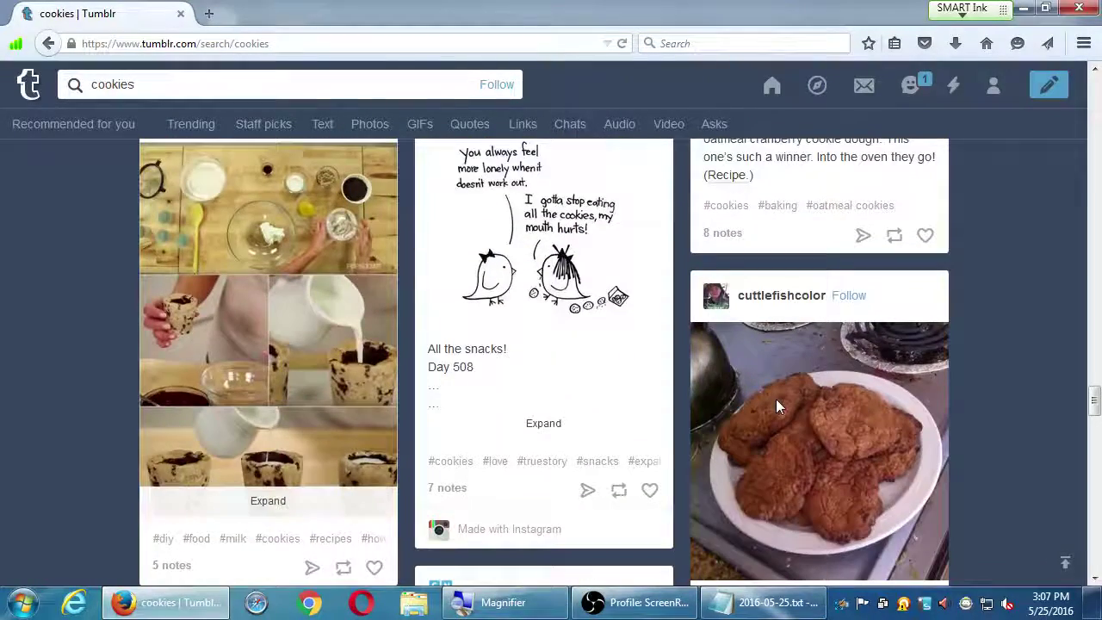
scroll(775, 399, up, 1)
scroll(776, 399, down, 1)
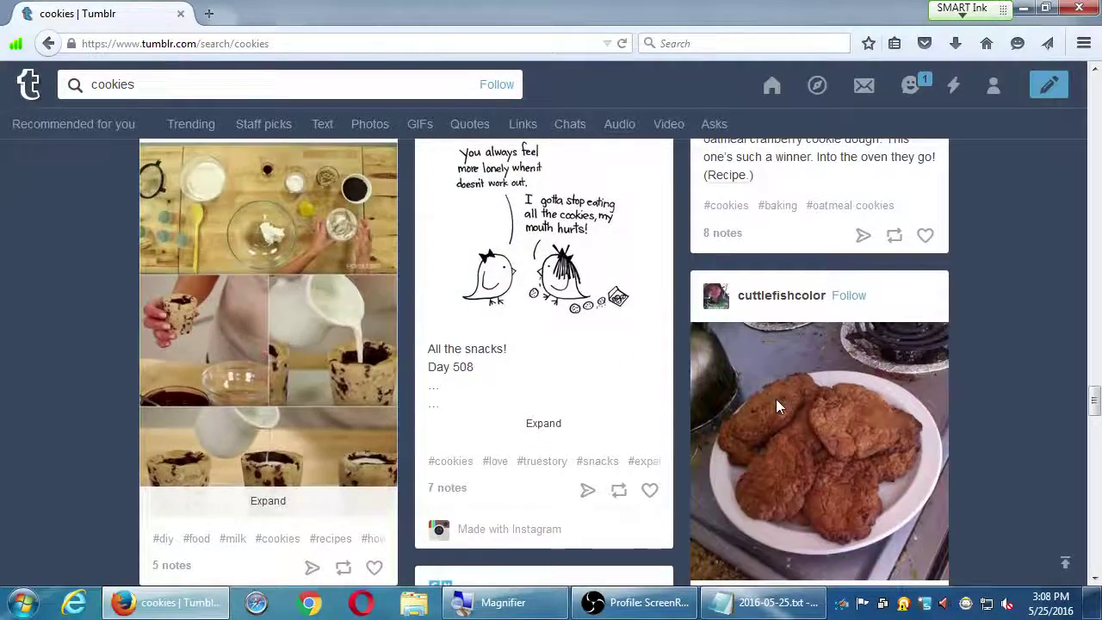
Expand and read the cookie cups post, then bring the Notepad notes to the front
click(267, 503)
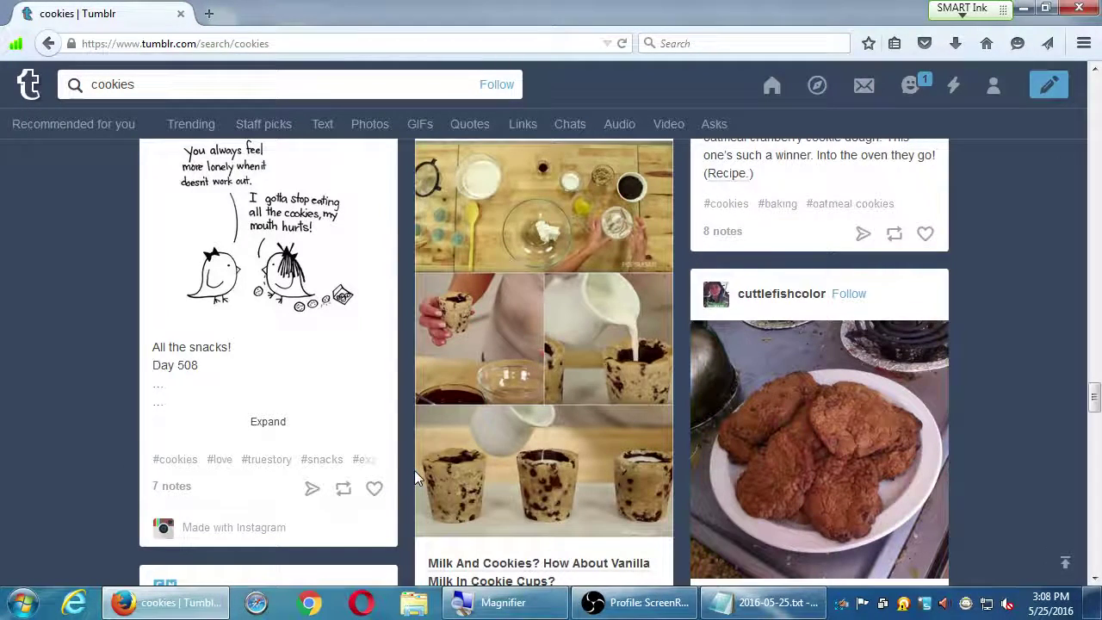
scroll(414, 473, down, 2)
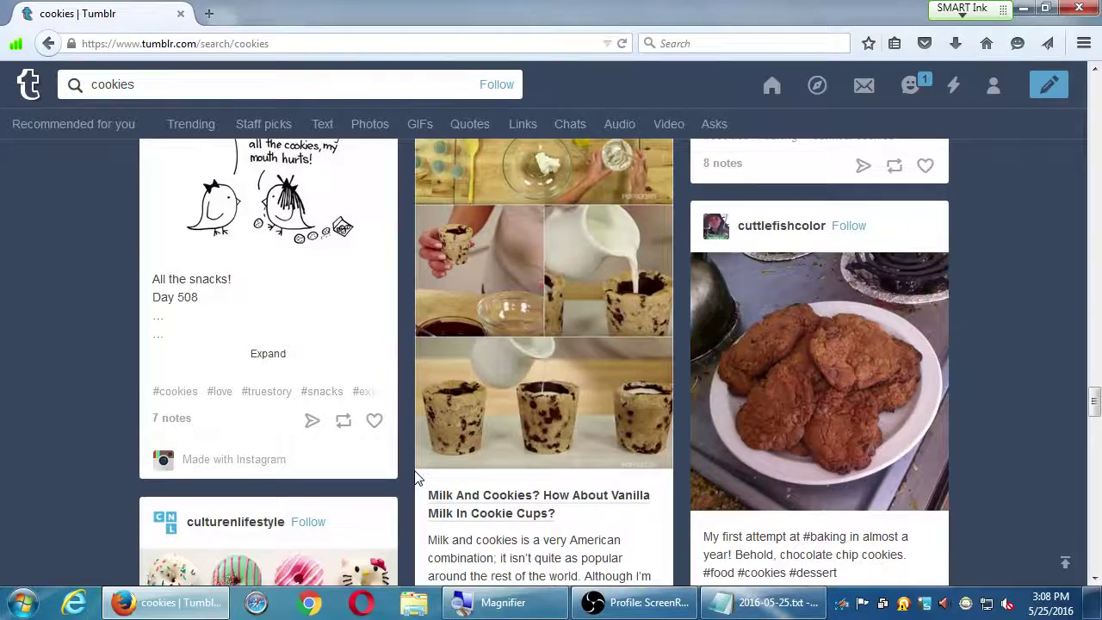
scroll(414, 479, up, 2)
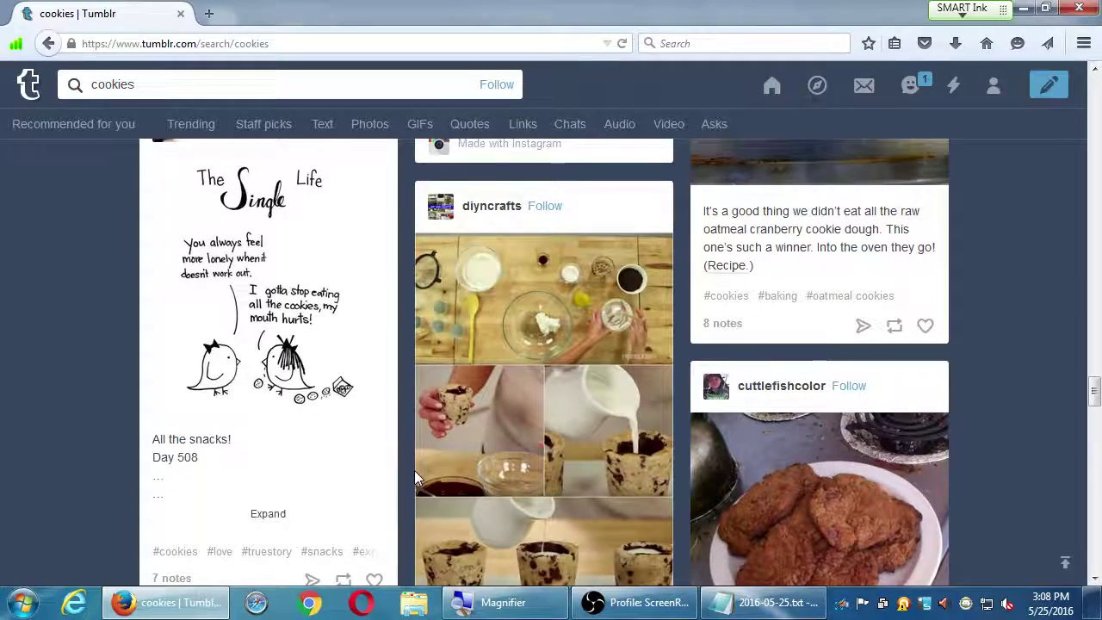
scroll(414, 478, down, 3)
scroll(414, 479, down, 5)
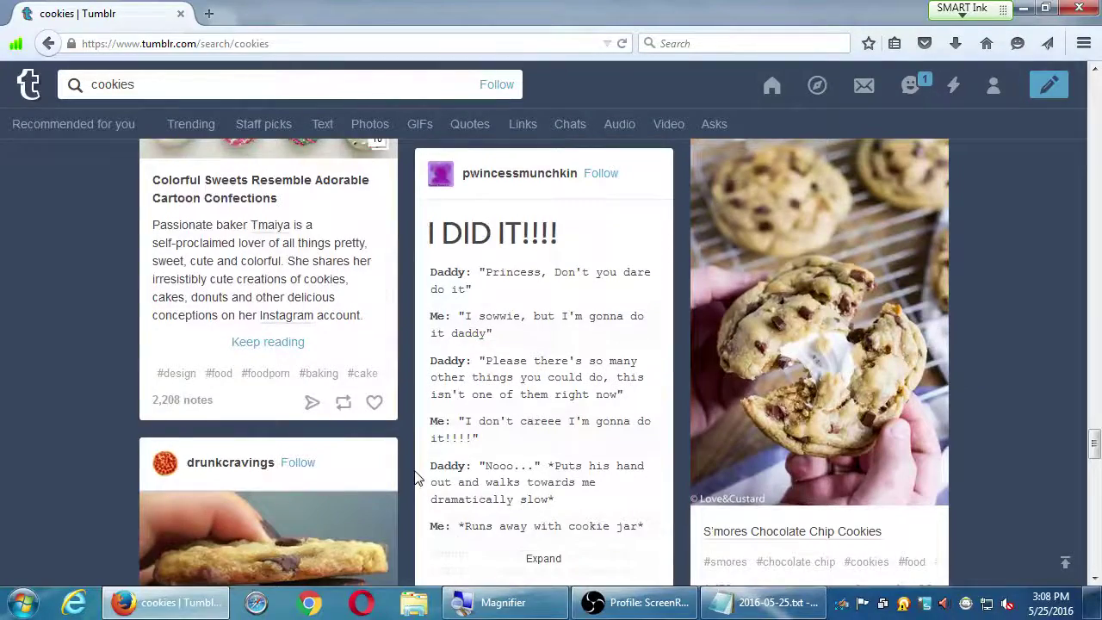
scroll(415, 479, down, 3)
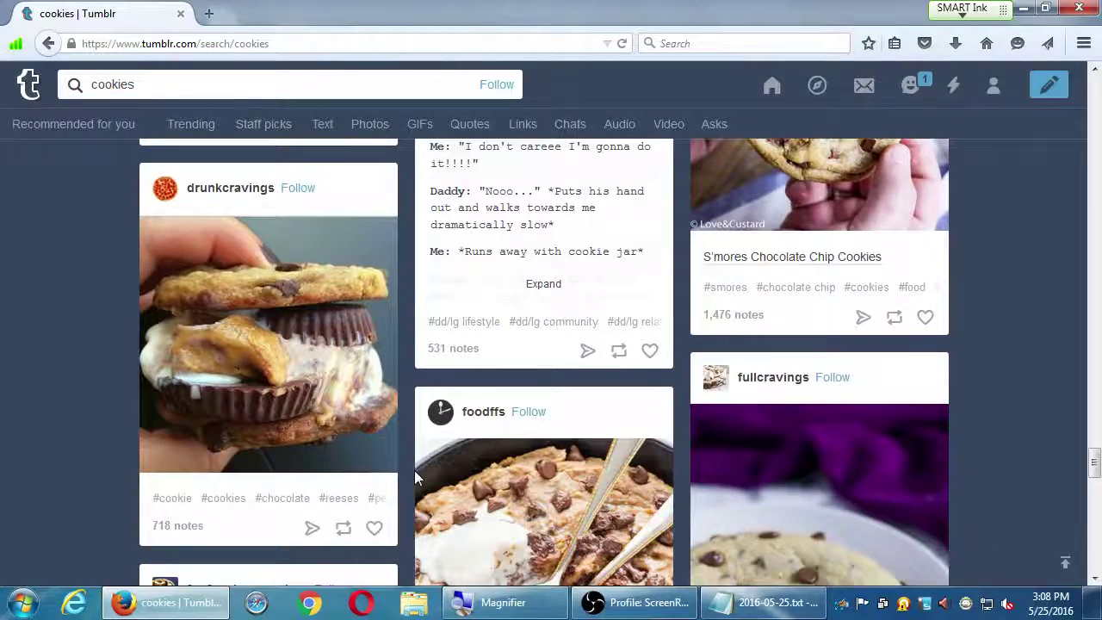
scroll(414, 479, down, 3)
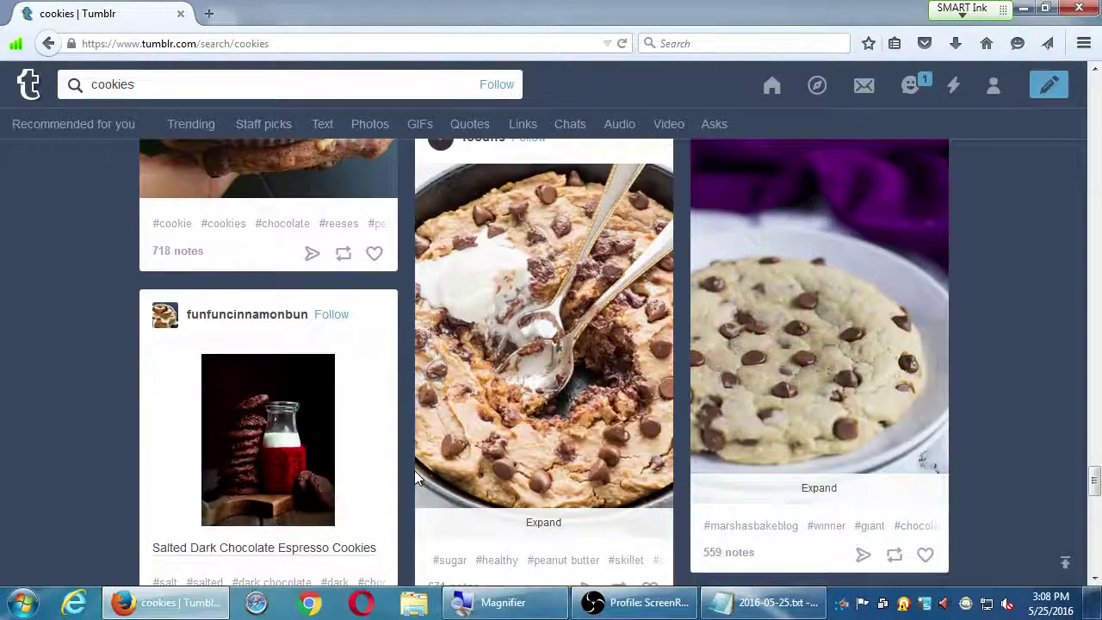
scroll(415, 479, down, 4)
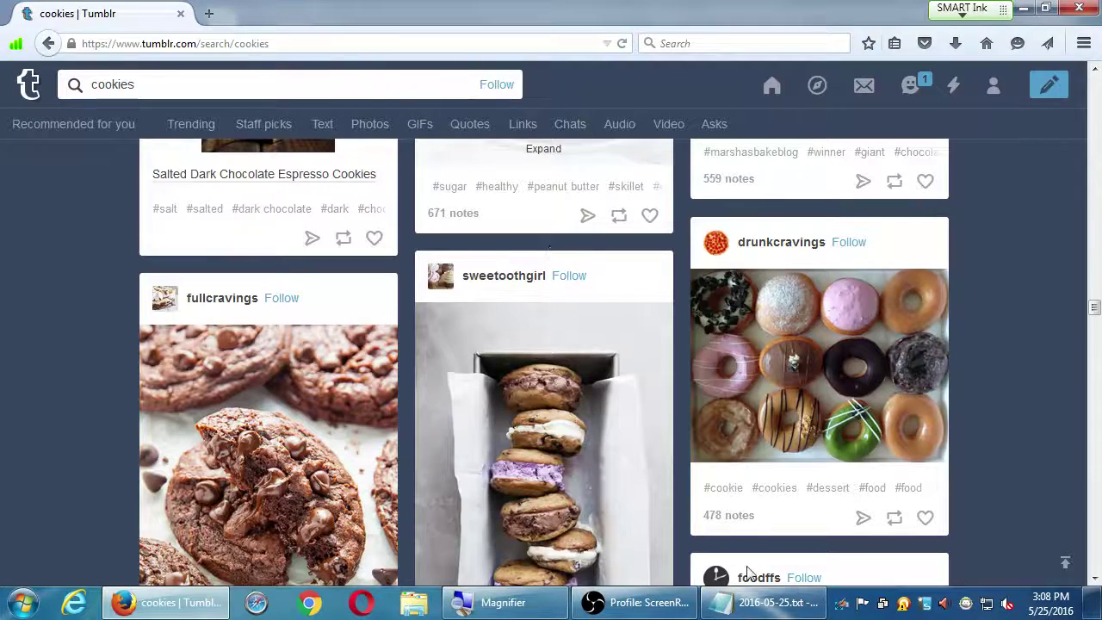
click(749, 607)
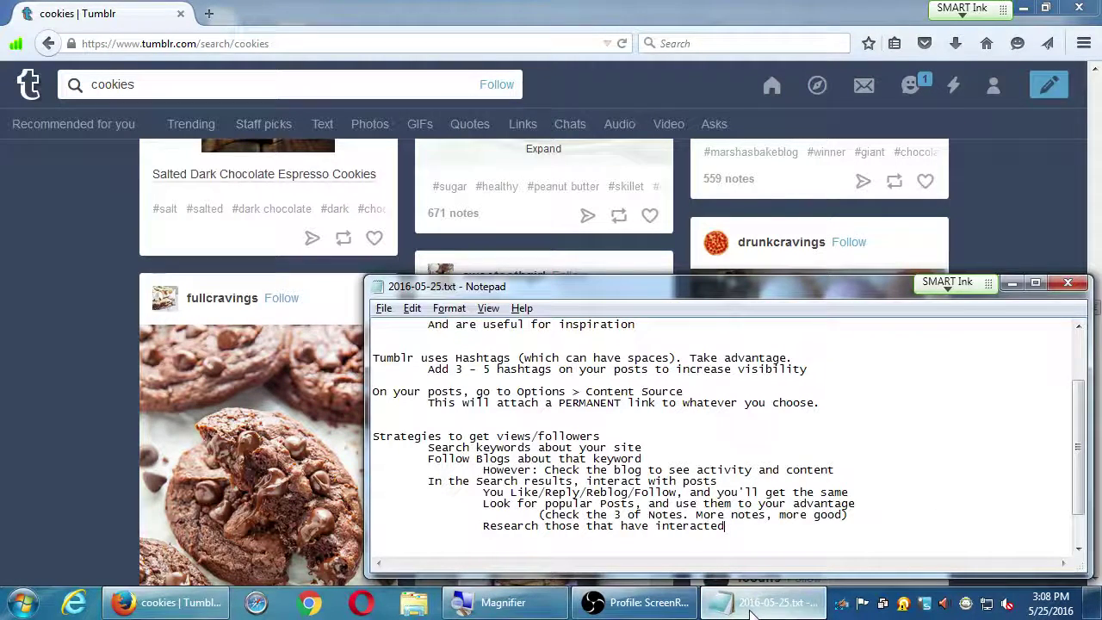
Scroll down through the 2016-05-25.txt notes in Notepad
scroll(763, 488, down, 2)
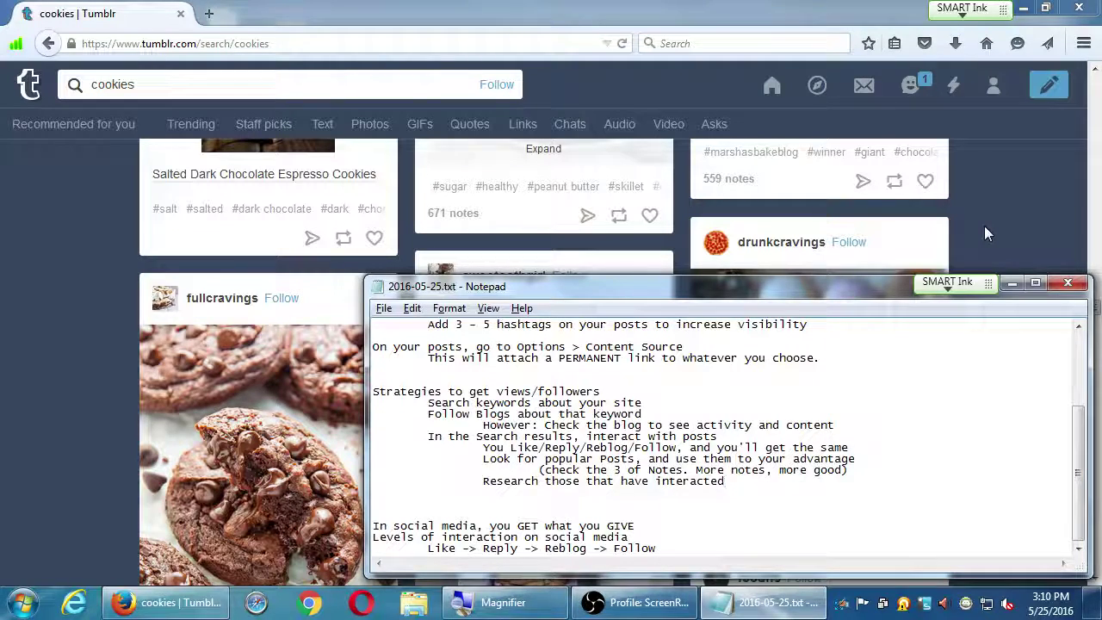
Back in Tumblr, scroll down past mini Oreos and Ginger Chocolate Chip Cookies, then open the account menu
click(969, 174)
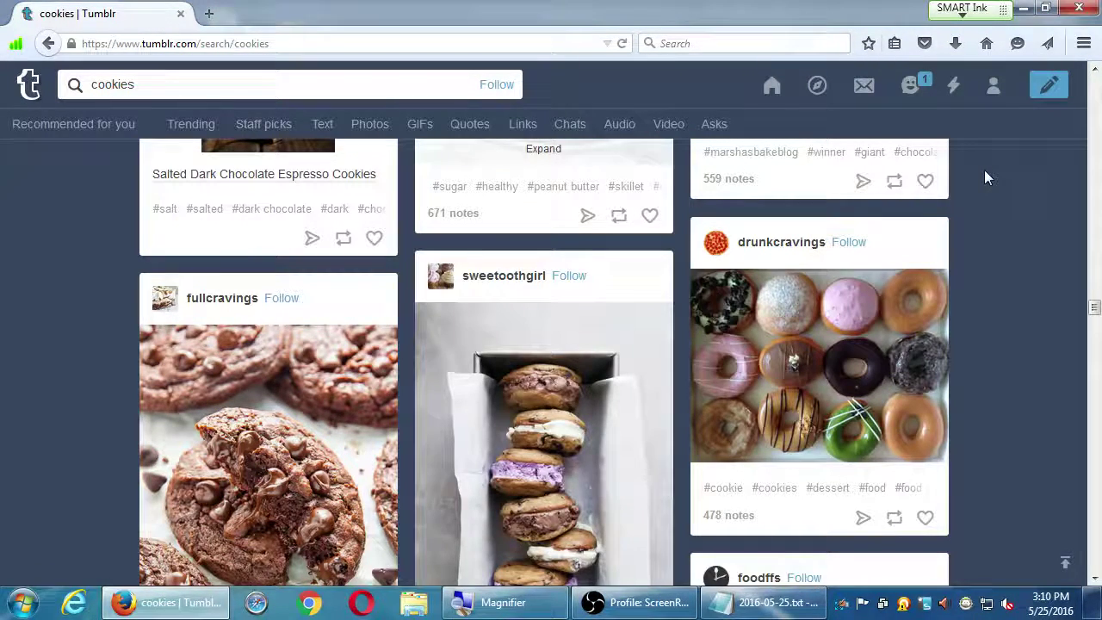
scroll(986, 171, down, 5)
scroll(986, 172, down, 8)
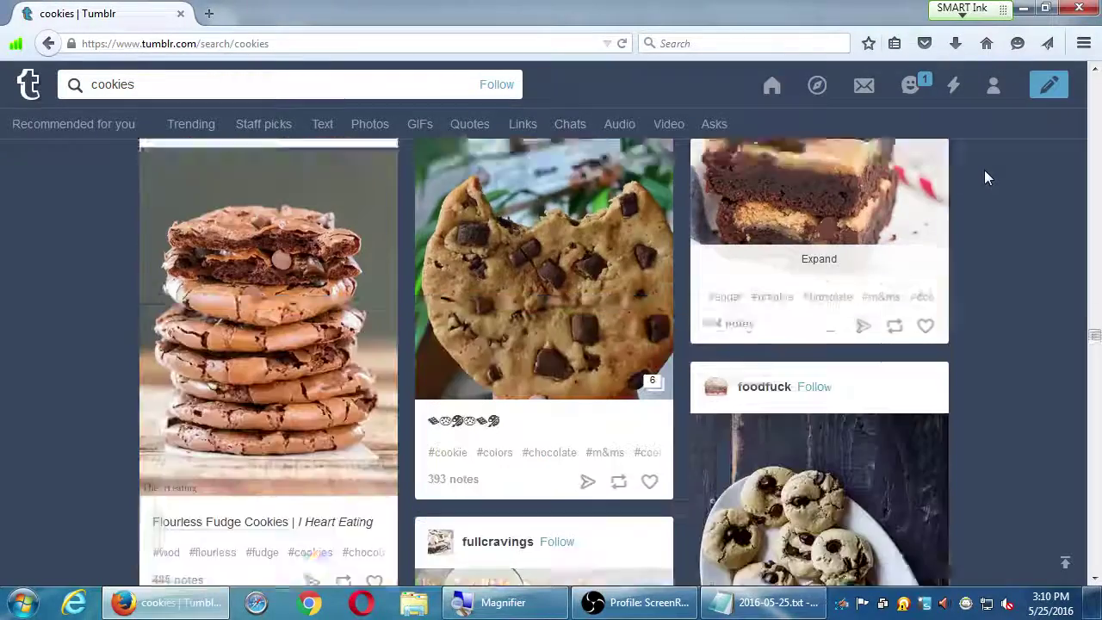
scroll(987, 176, down, 10)
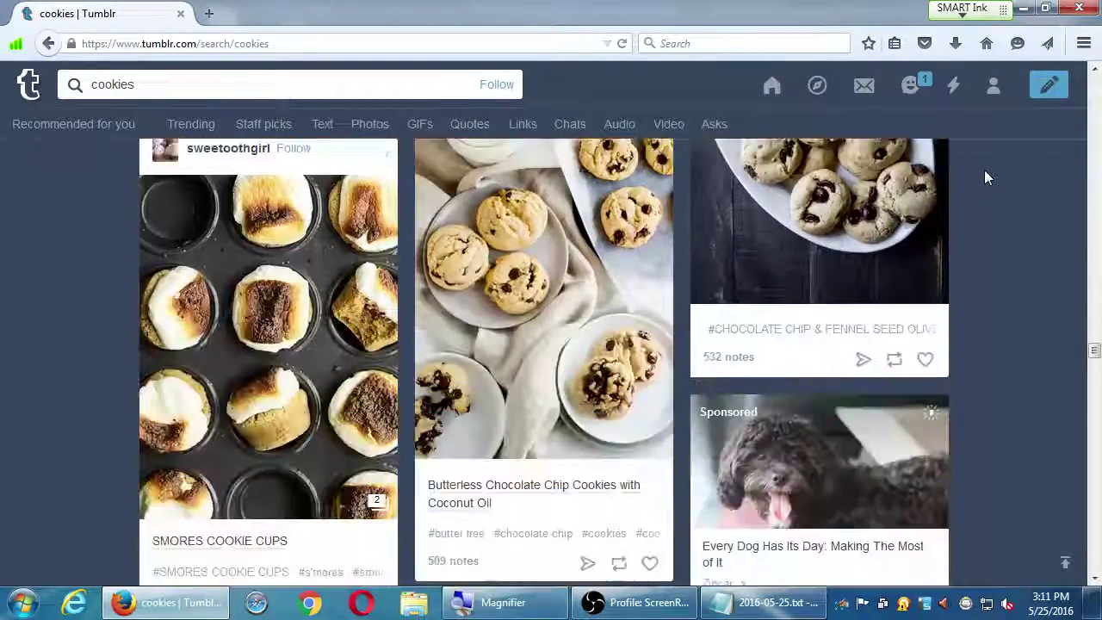
scroll(987, 177, down, 4)
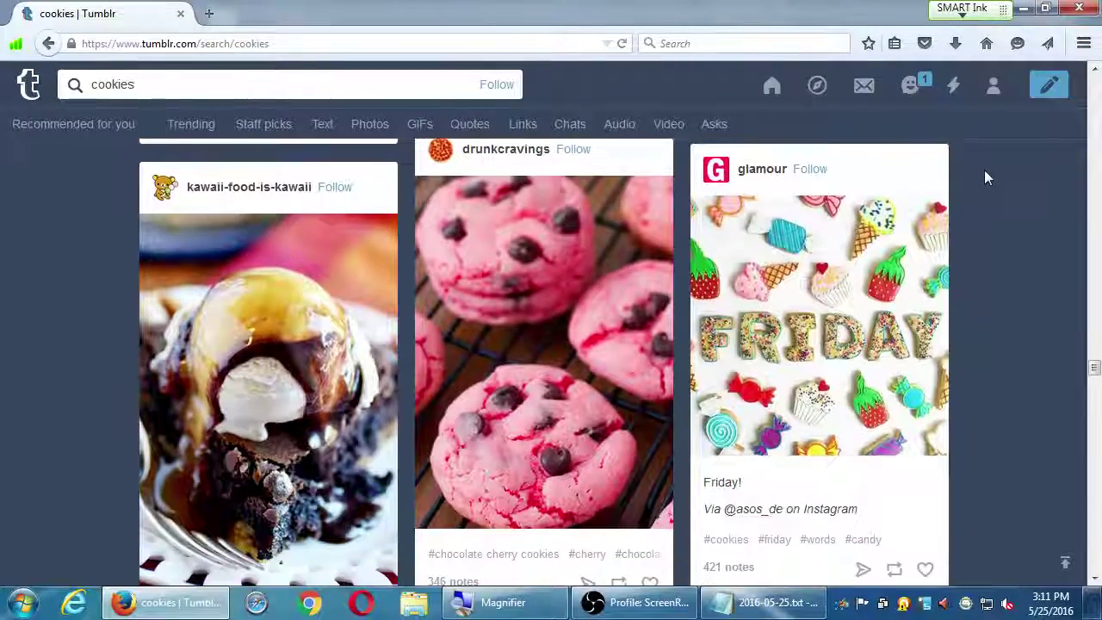
scroll(988, 177, down, 10)
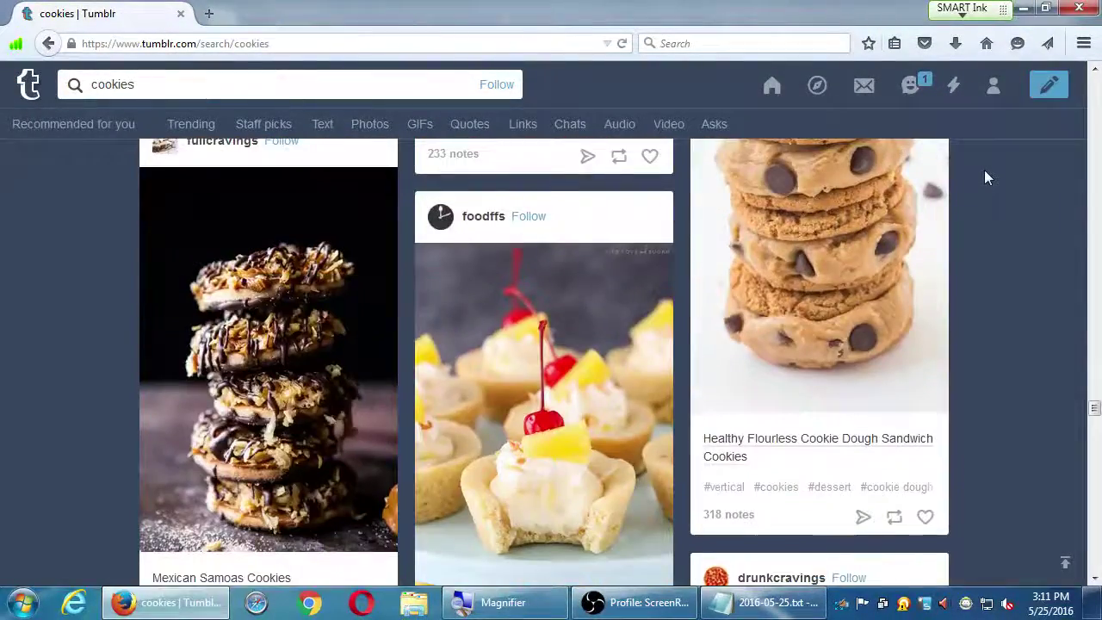
scroll(988, 176, down, 6)
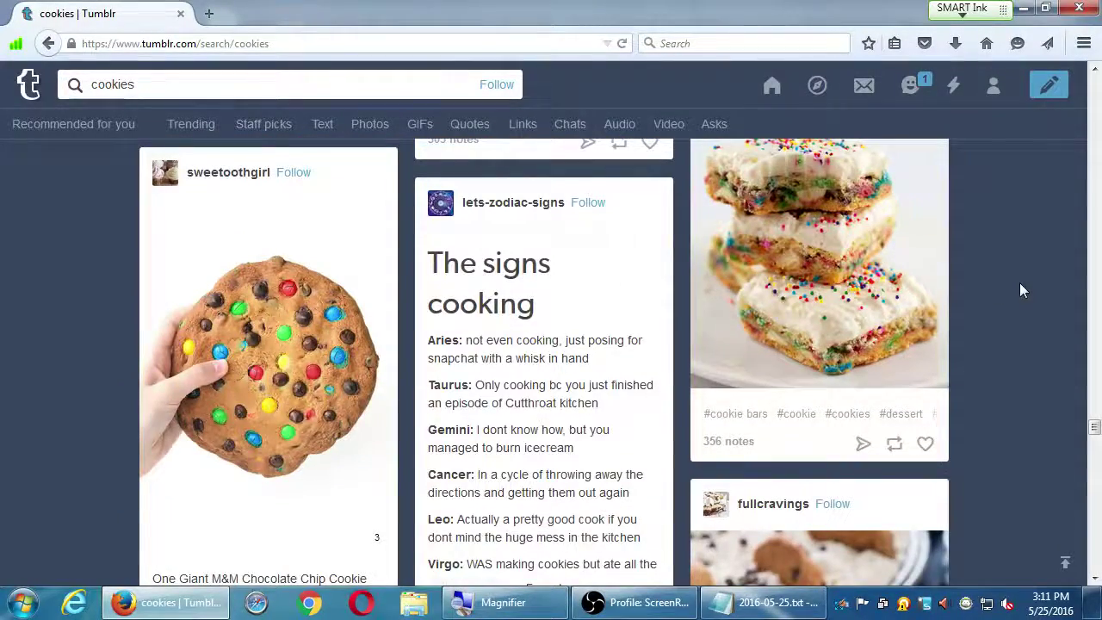
scroll(1024, 288, down, 10)
scroll(1026, 283, down, 6)
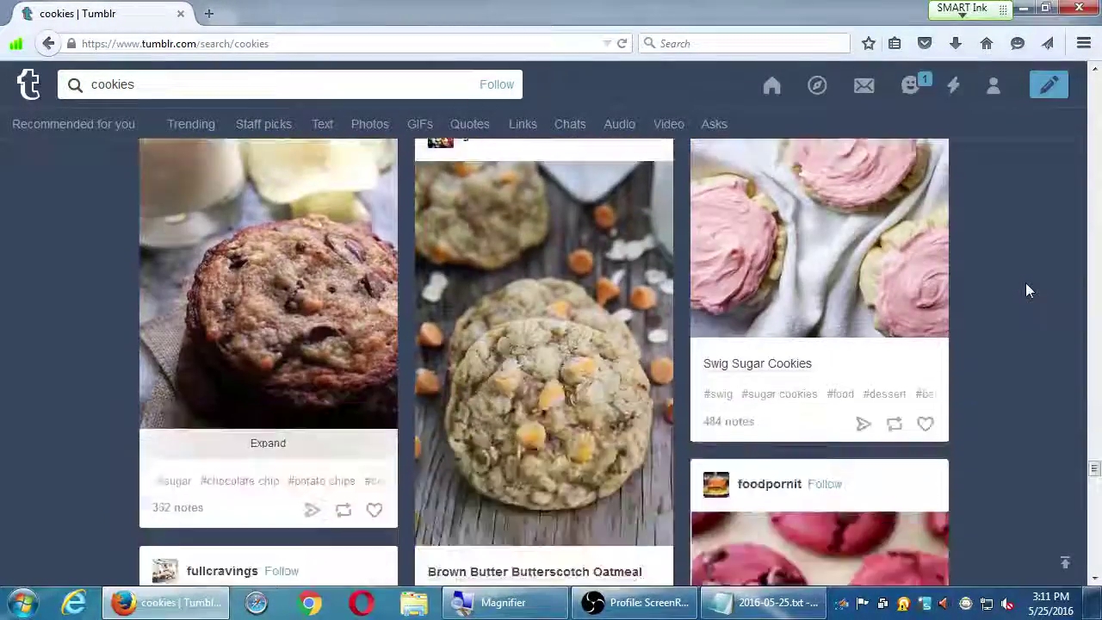
scroll(1025, 283, down, 2)
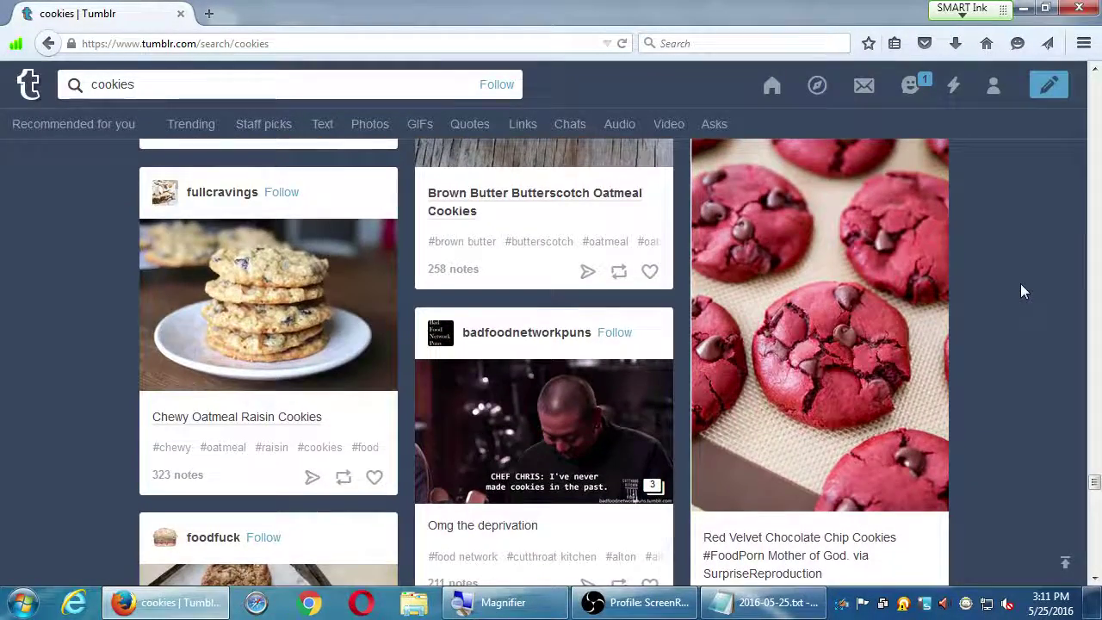
scroll(1020, 284, down, 5)
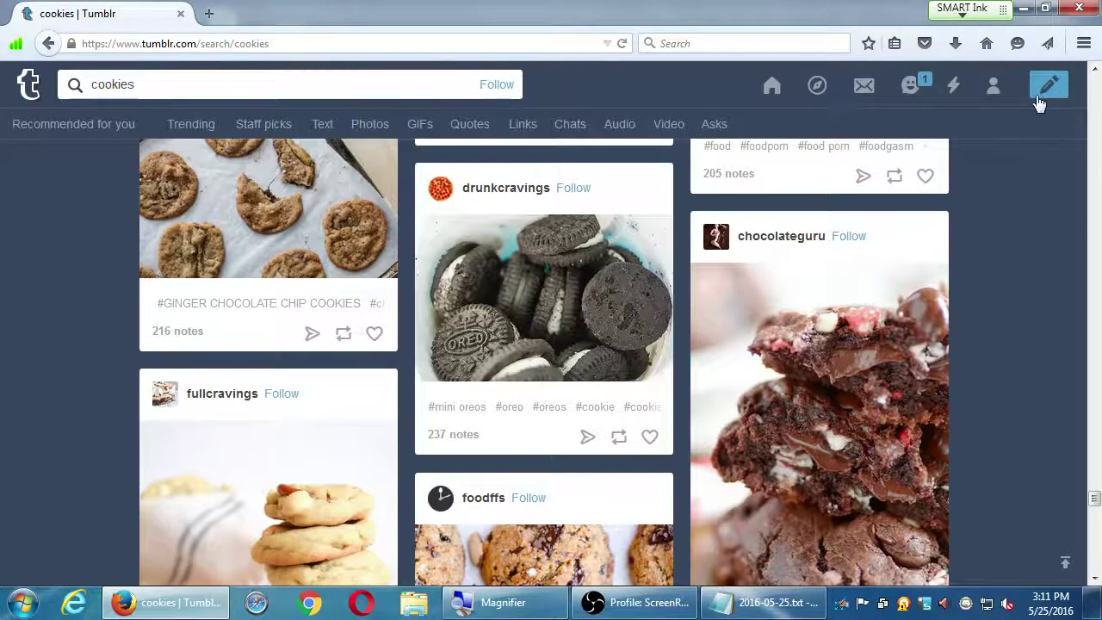
click(996, 88)
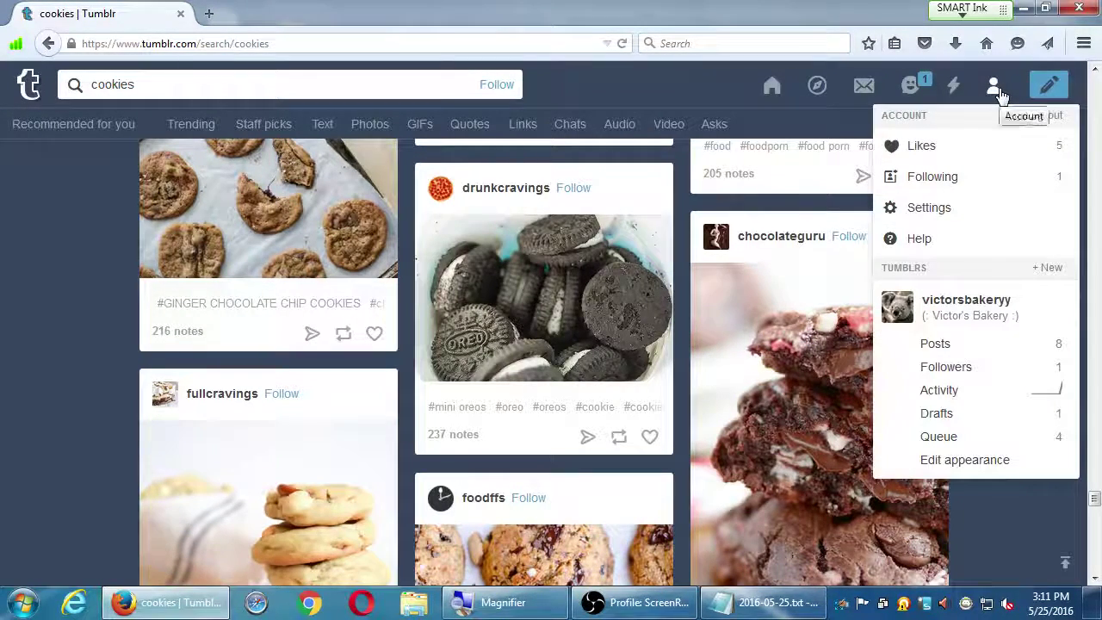
Choose Settings in the account dropdown to load the Account Settings page
click(935, 209)
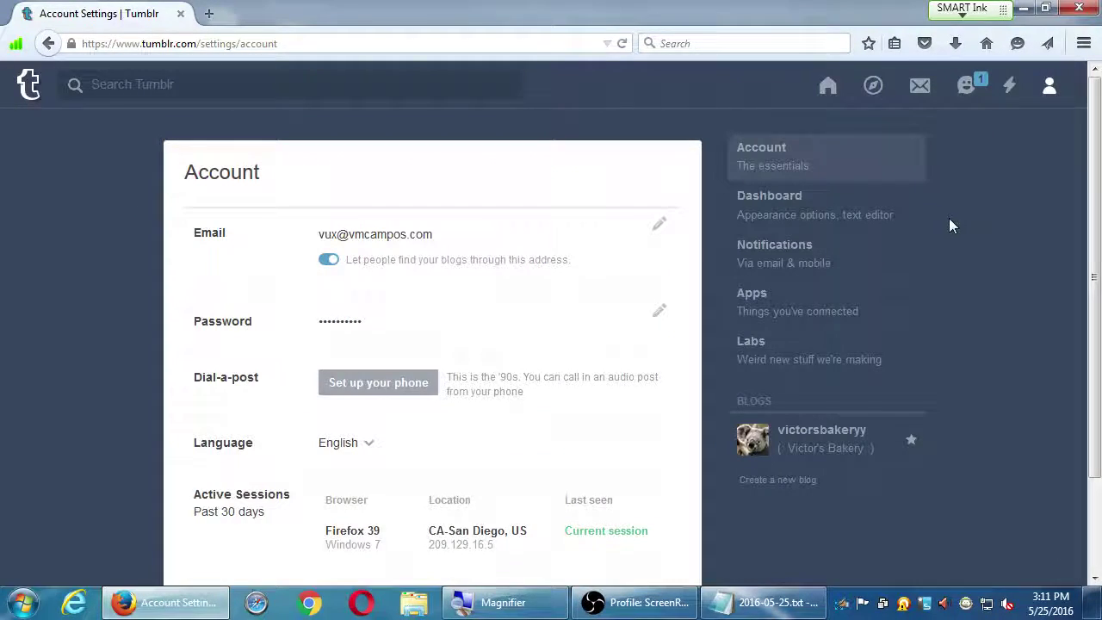
click(815, 484)
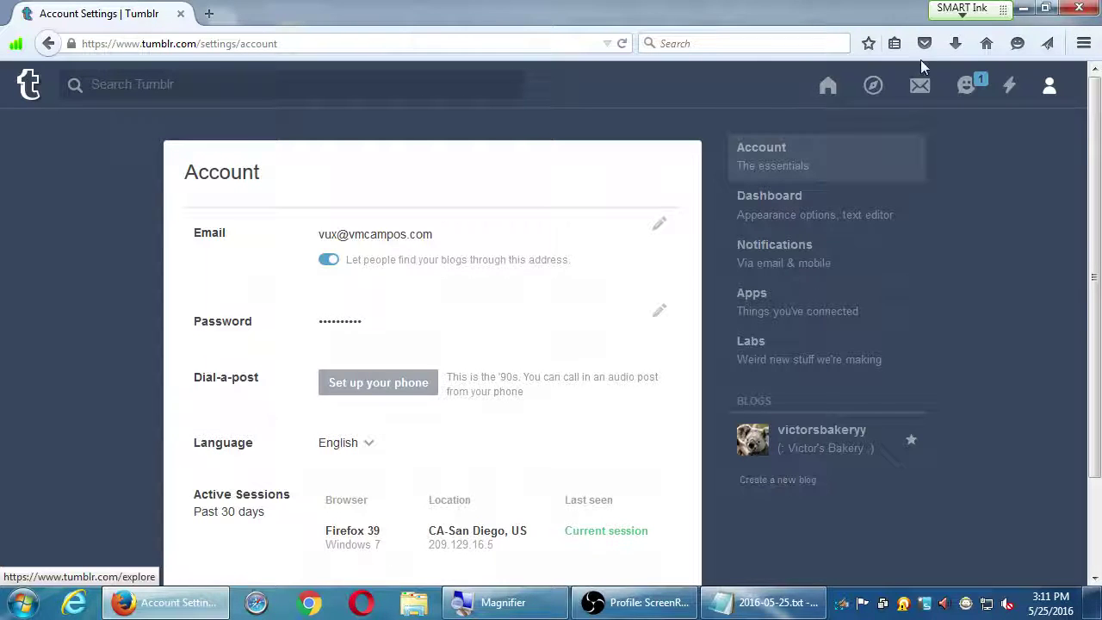
Scroll through the victorsbakeryy blog's sharing, language, timezone and privacy settings, then bring OBS forward
click(826, 449)
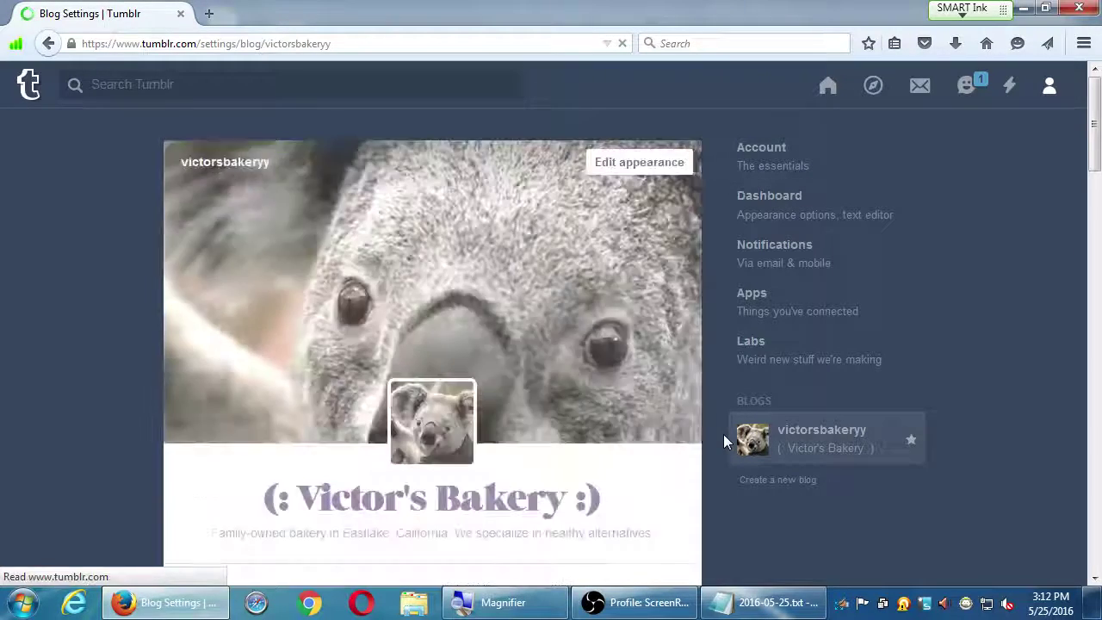
scroll(721, 434, down, 6)
scroll(716, 431, down, 15)
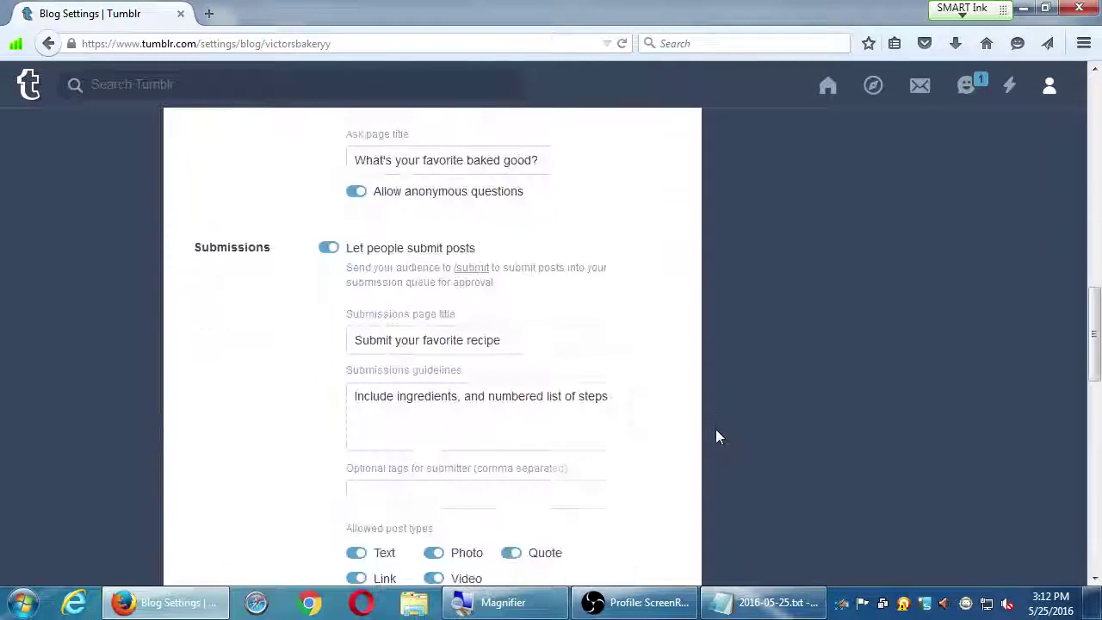
scroll(715, 437, up, 1)
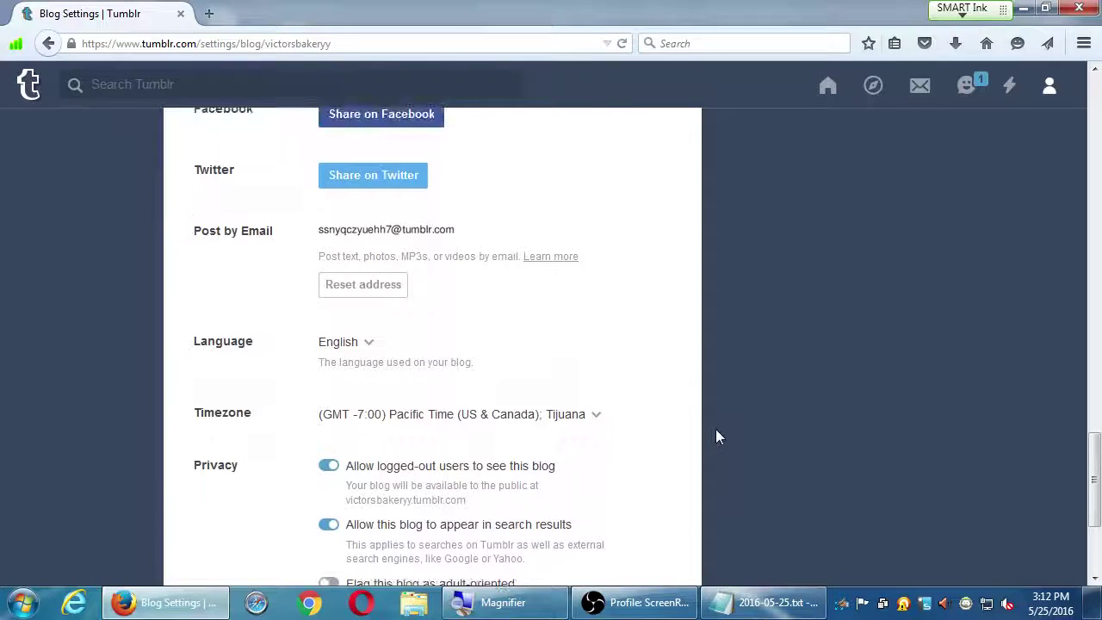
scroll(715, 437, up, 2)
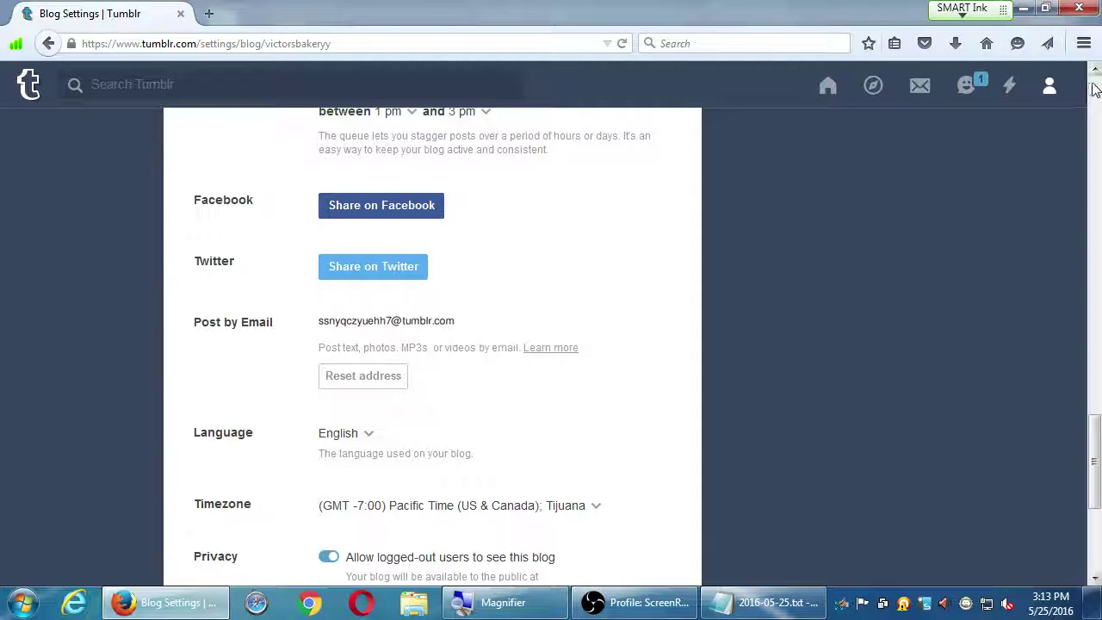
scroll(1097, 86, up, 15)
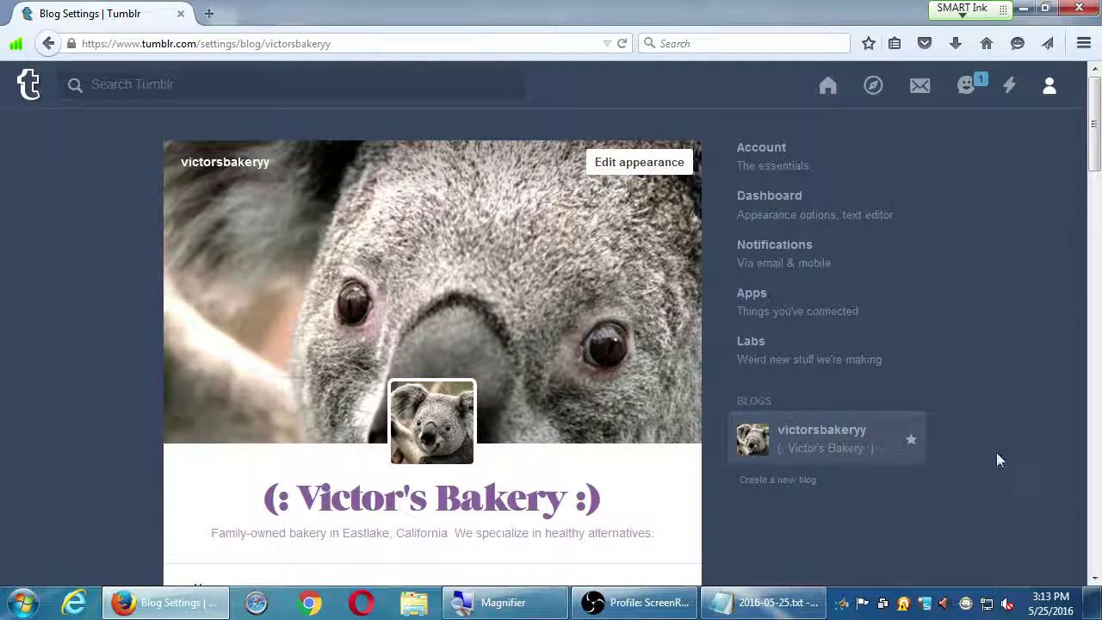
click(629, 606)
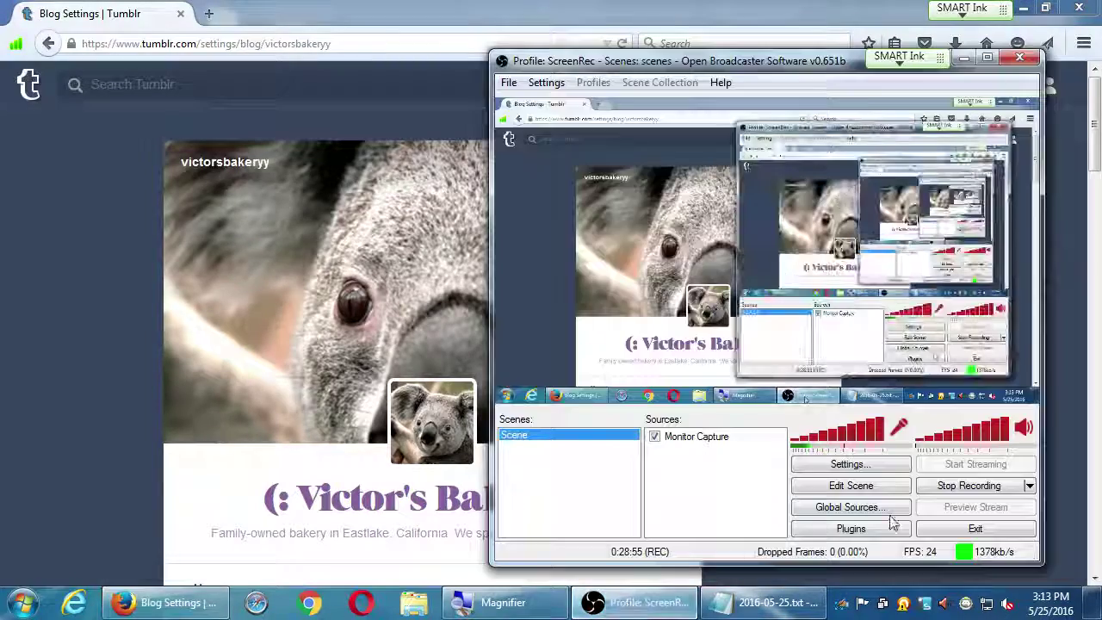